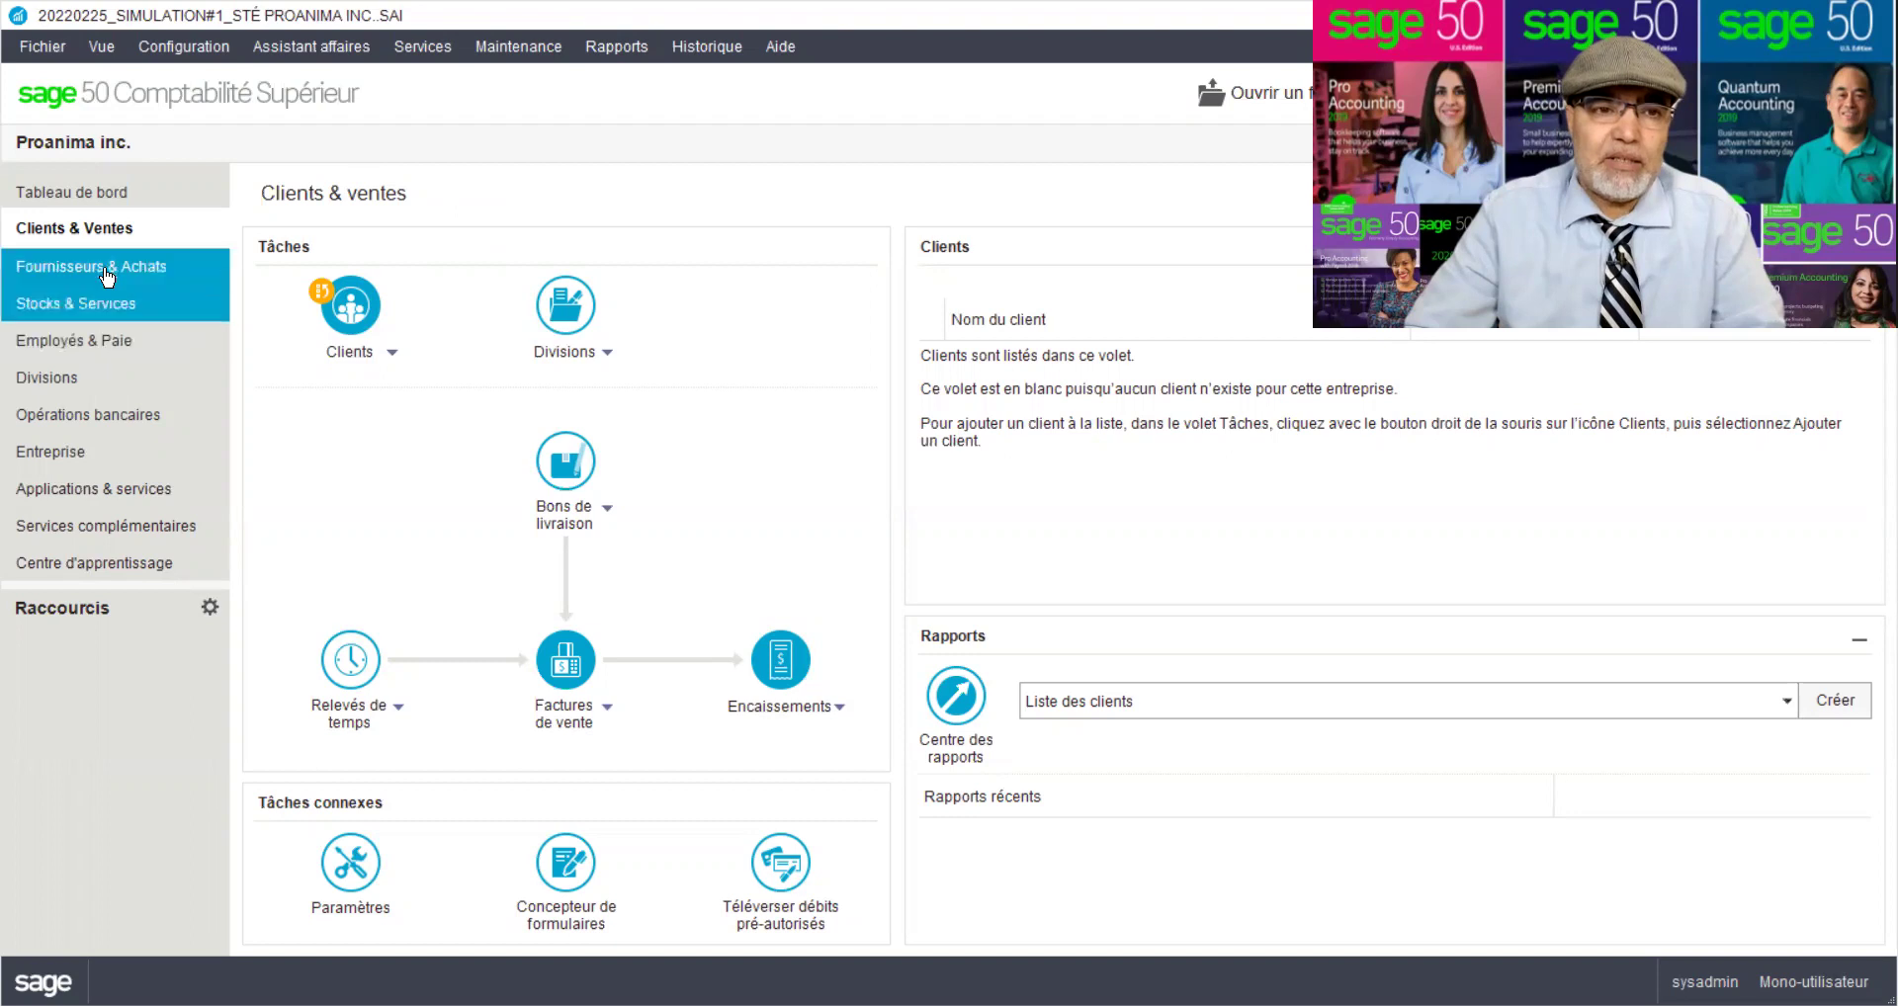
Open the company's chart of accounts and bring up the record of account 1520 Stock A
left_click(64, 457)
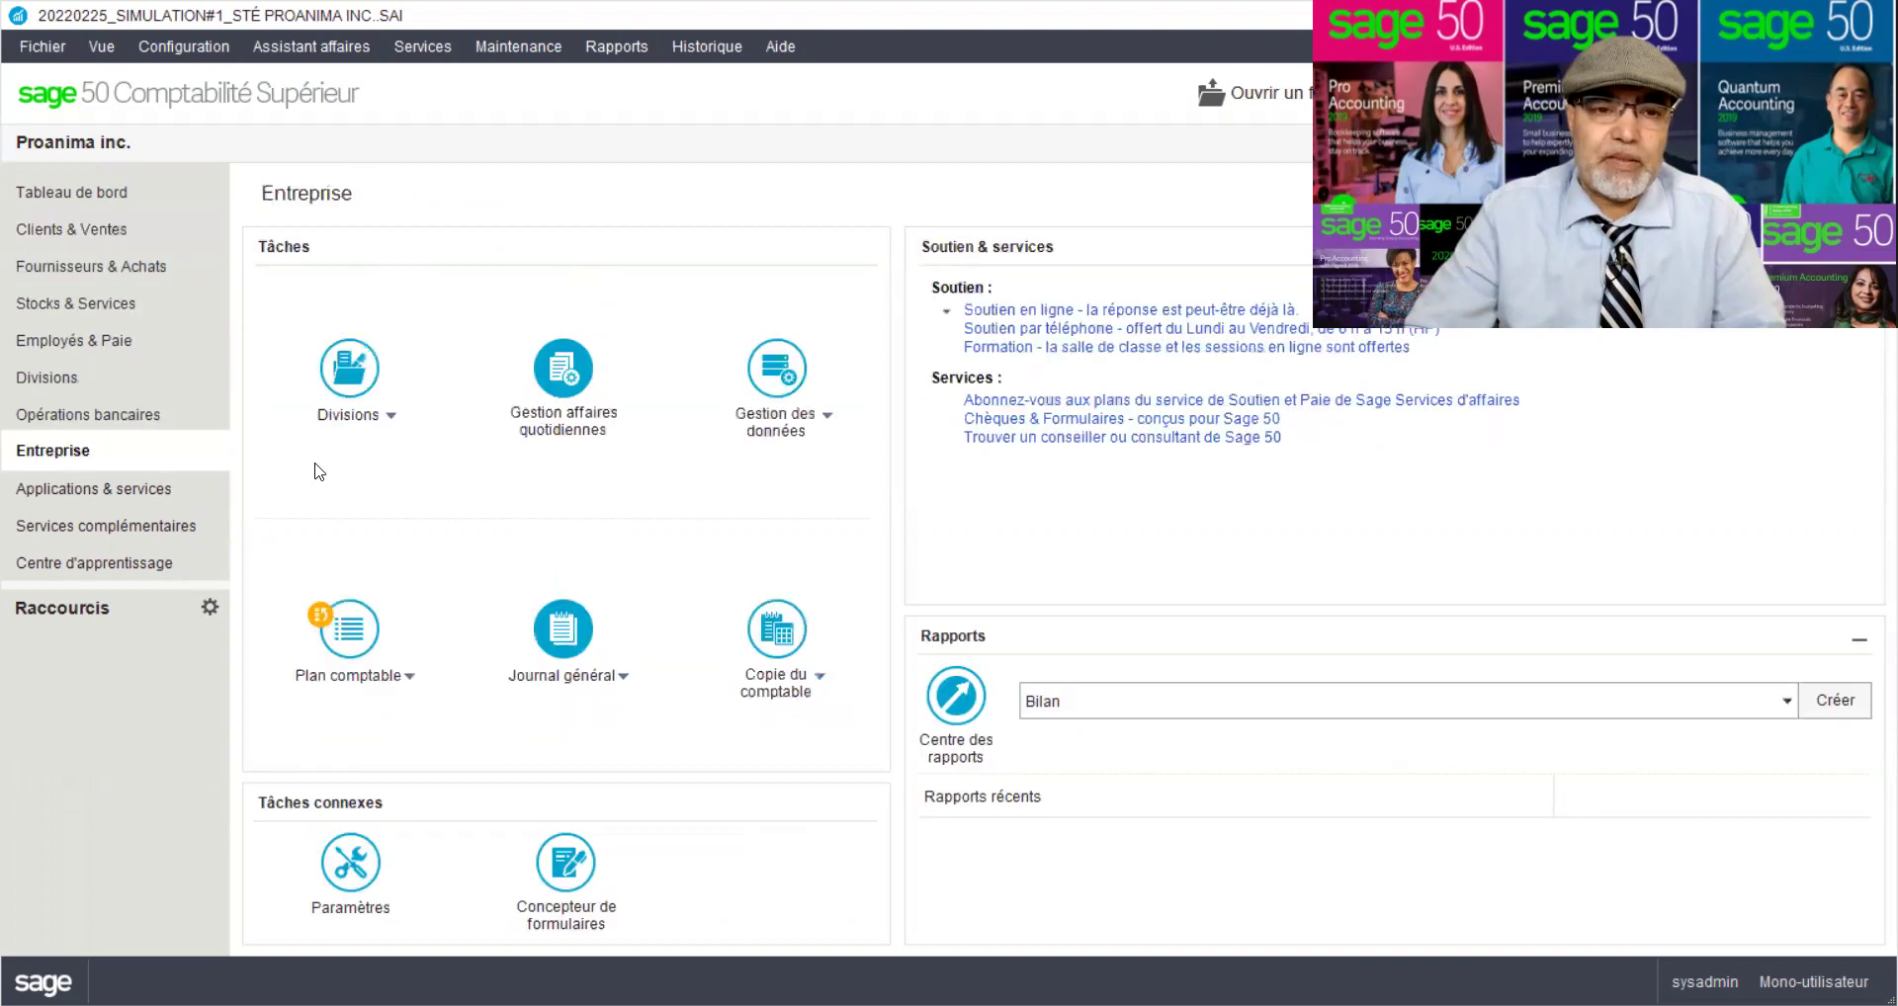
left_click(350, 637)
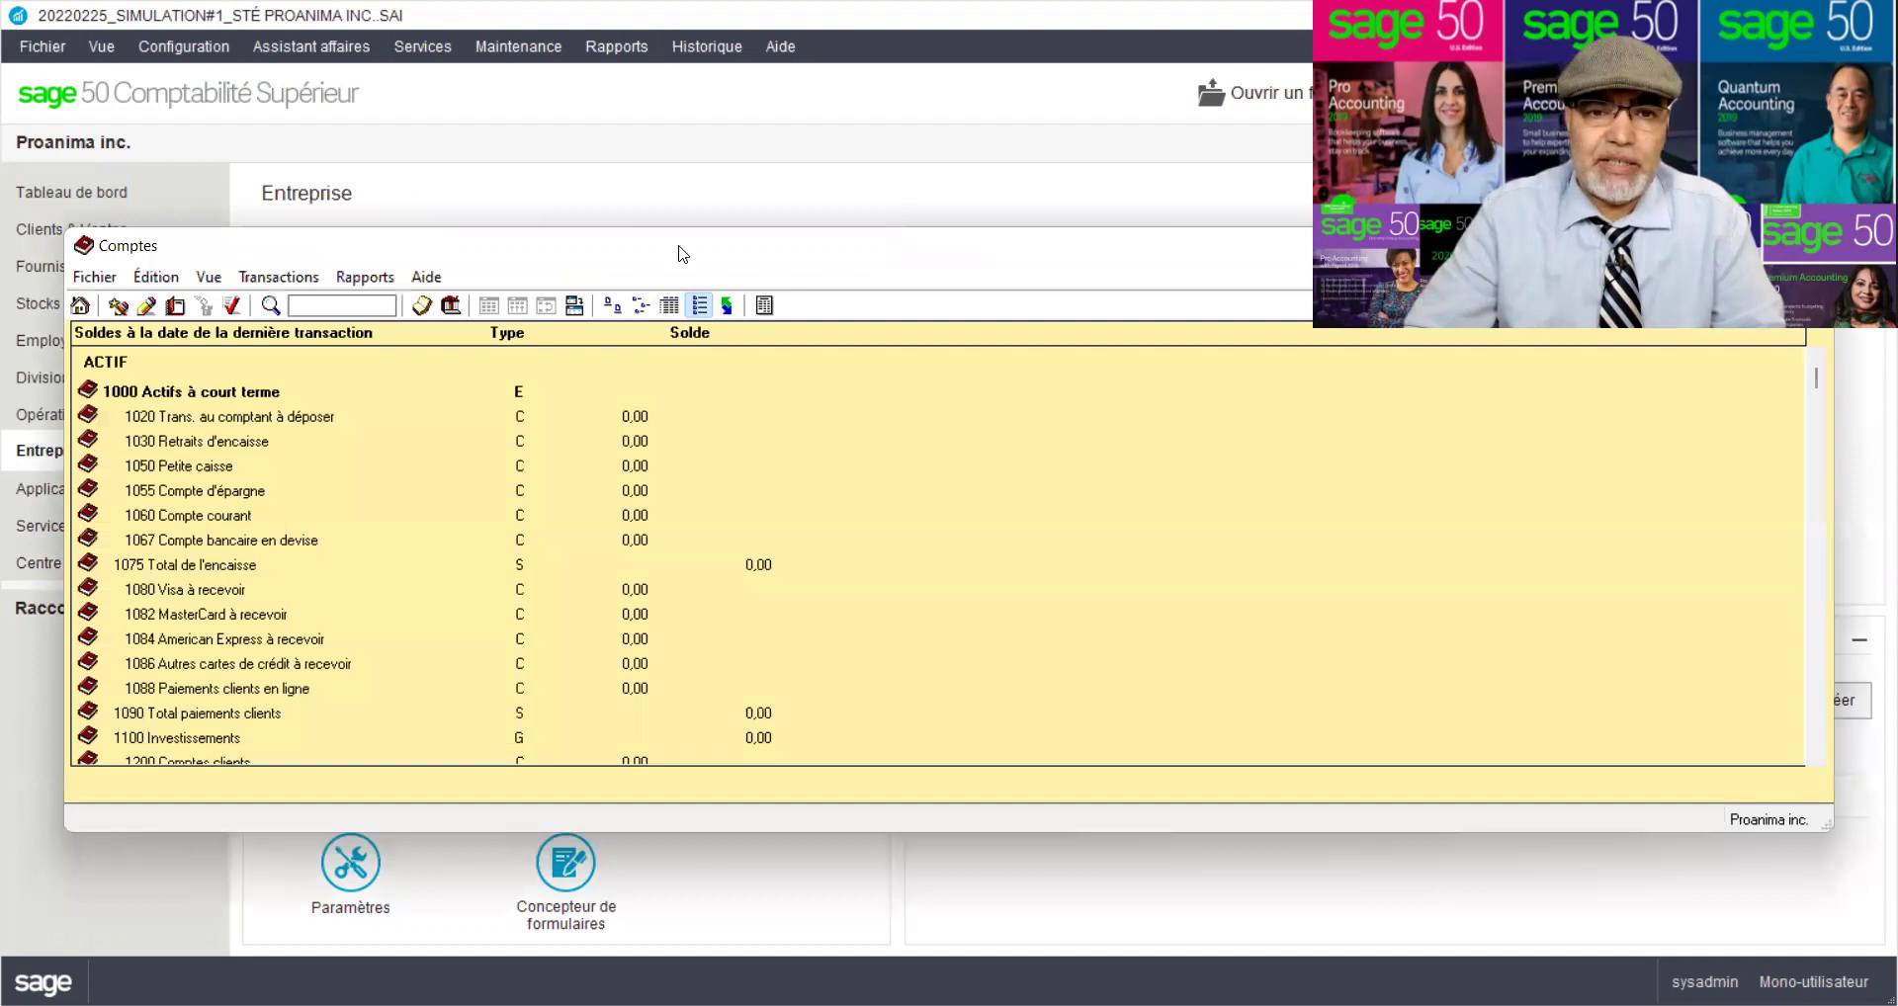
scroll(594, 465, "down", 2)
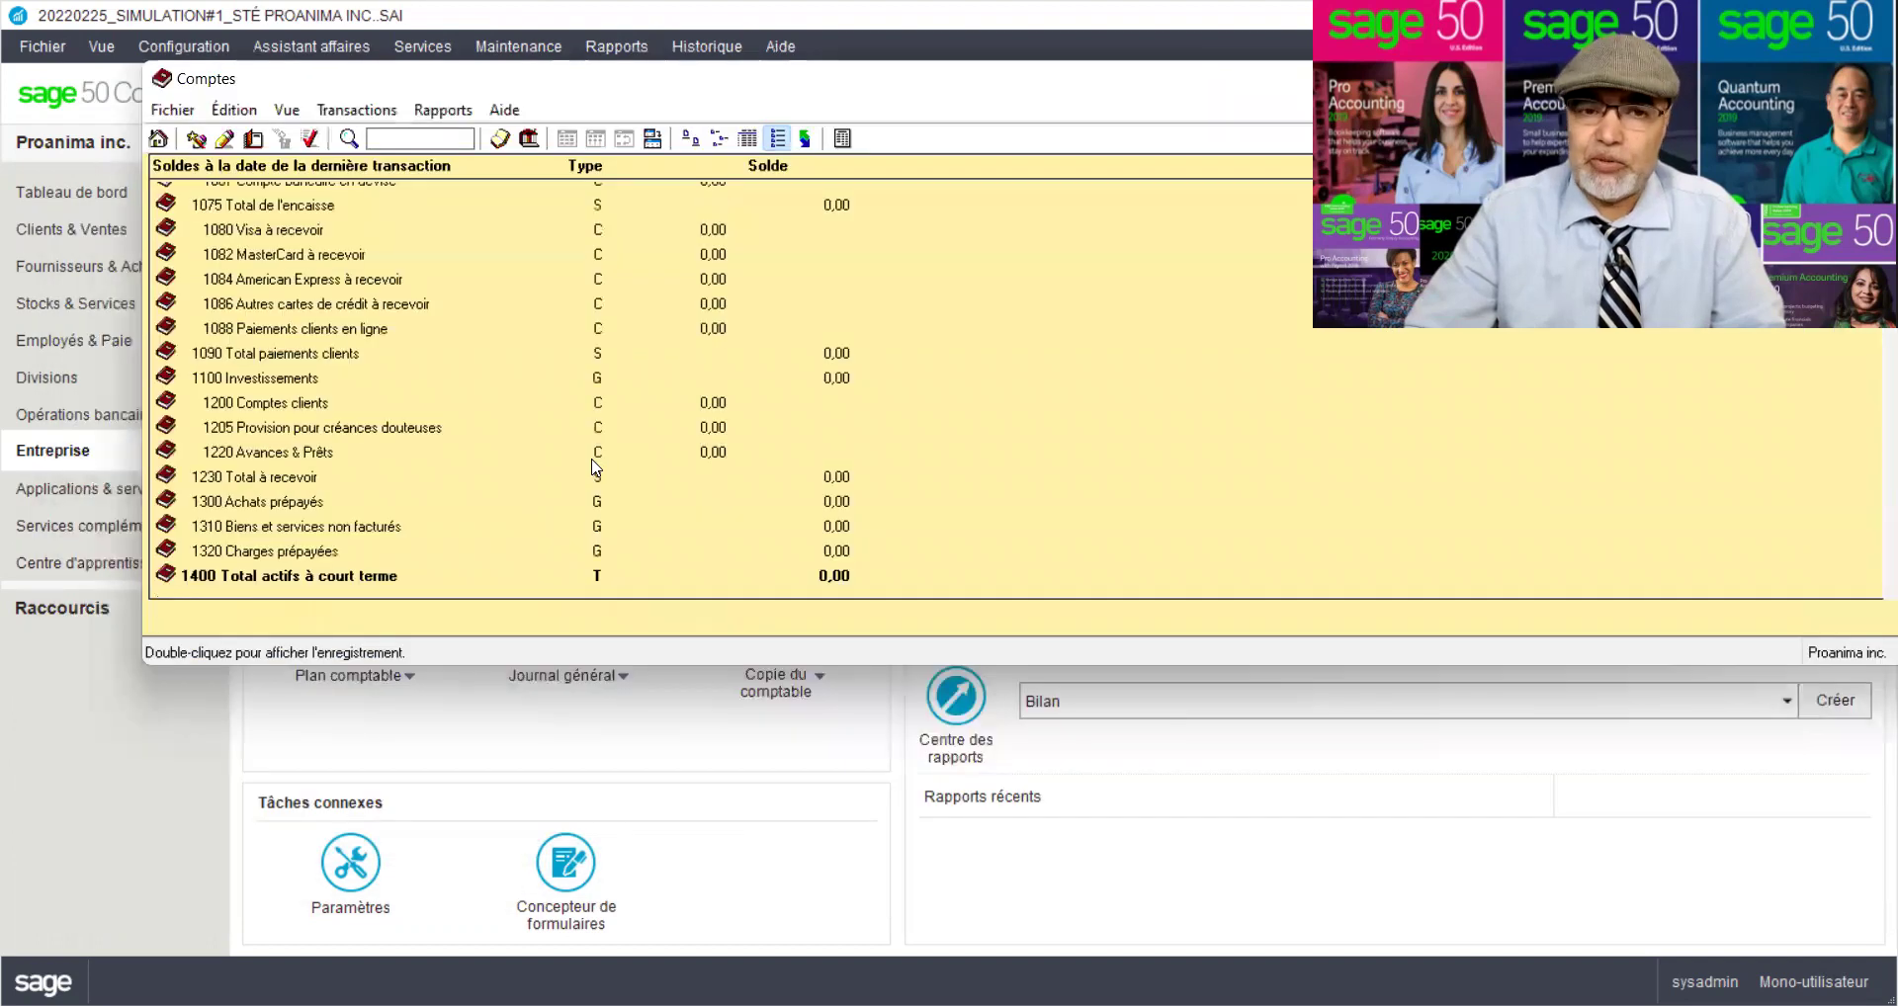
scroll(594, 465, "down", 3)
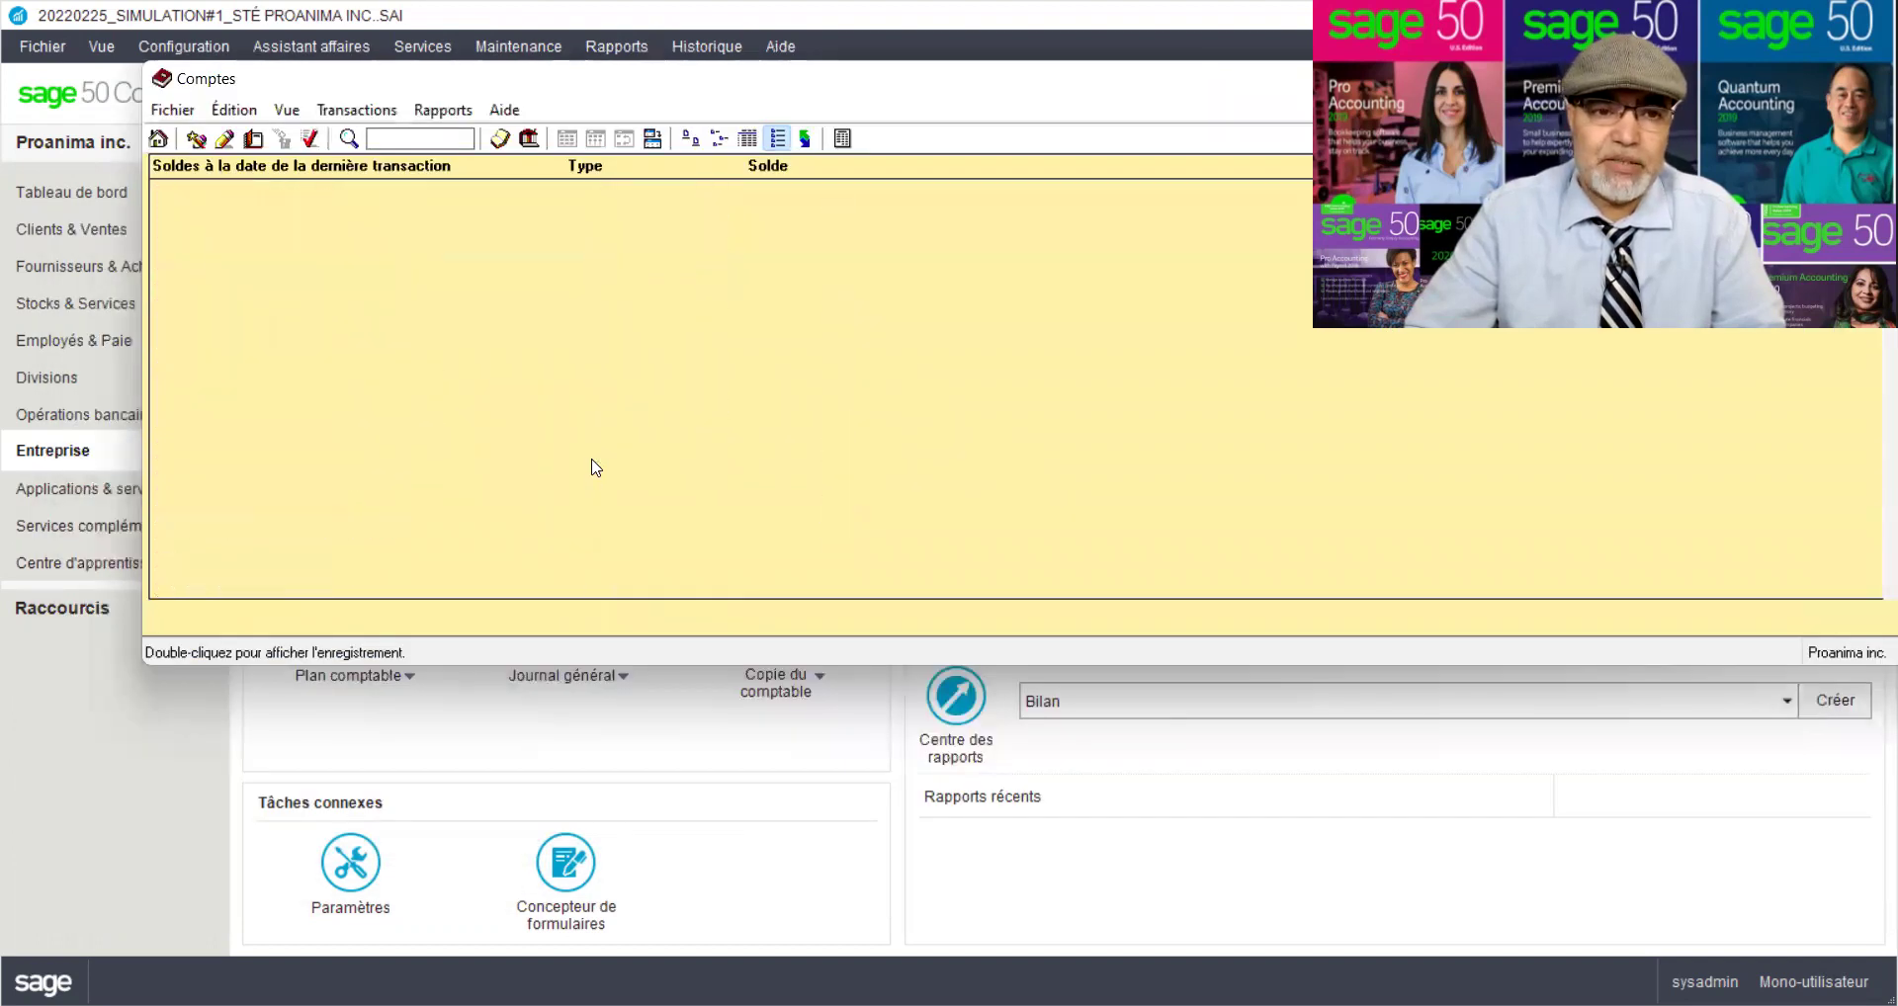
scroll(590, 467, "down", 1)
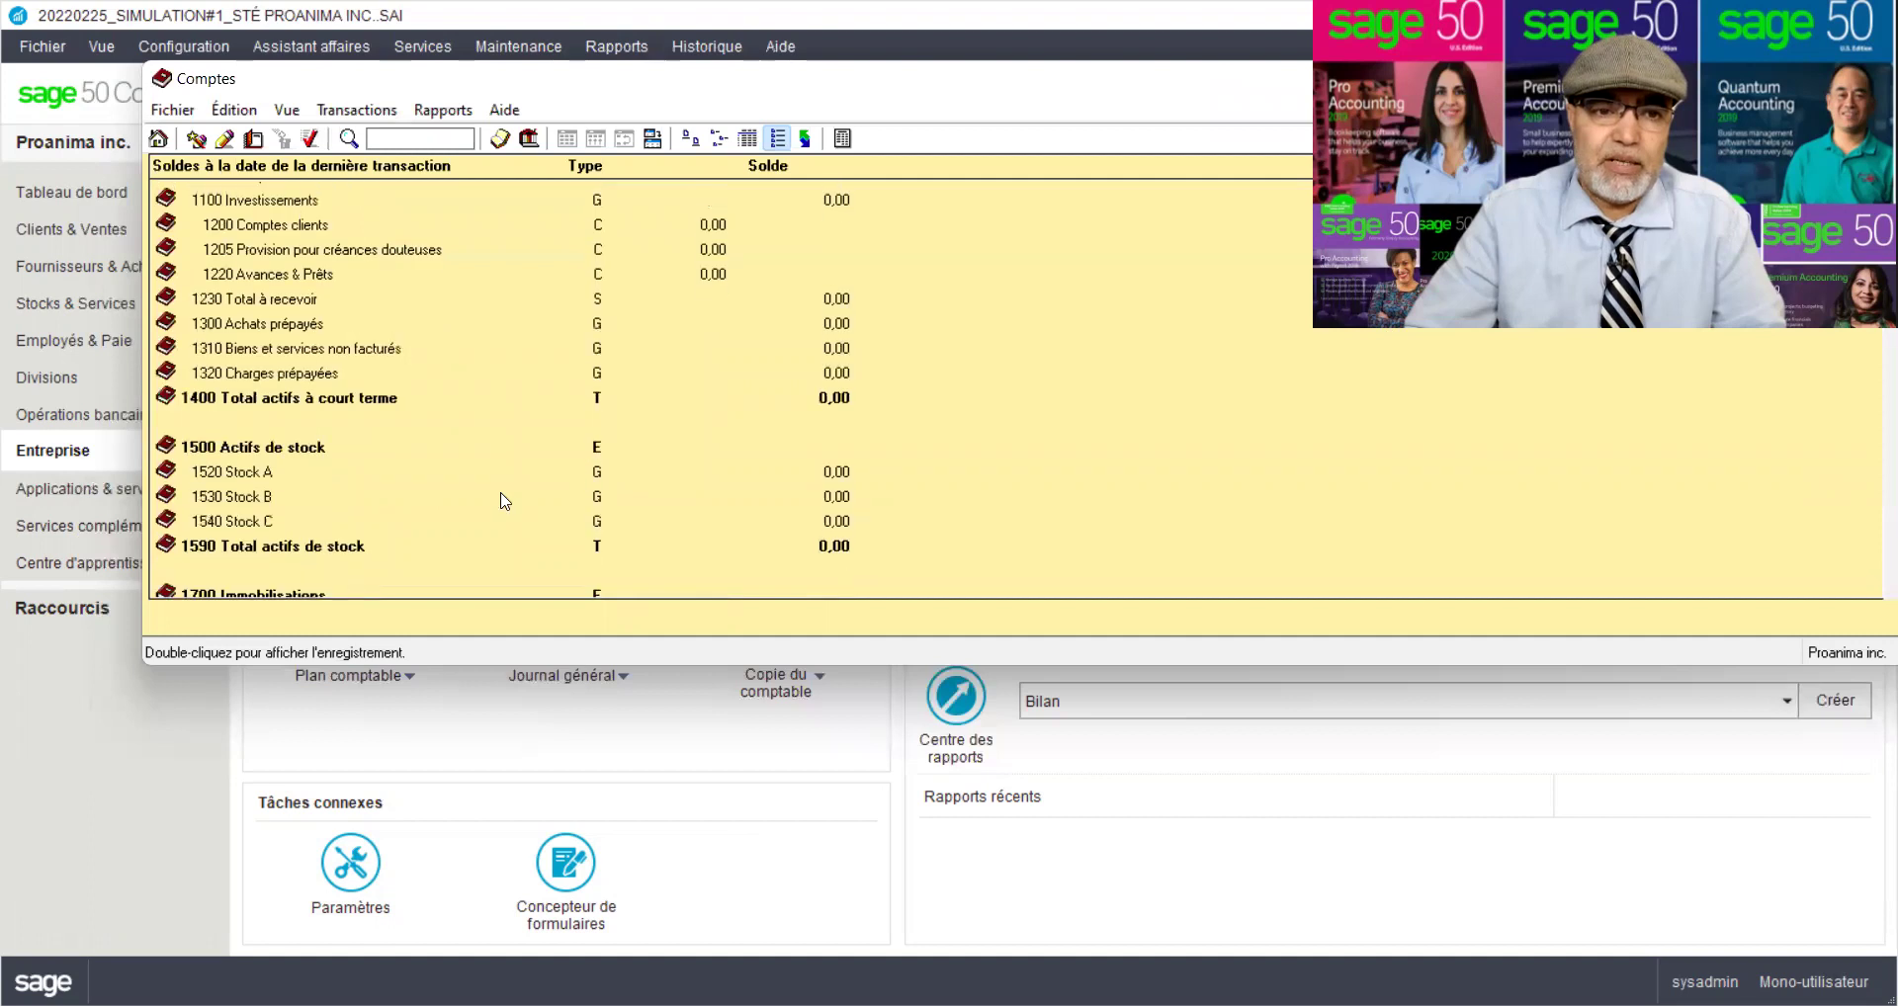
left_click(254, 478)
double_click(254, 475)
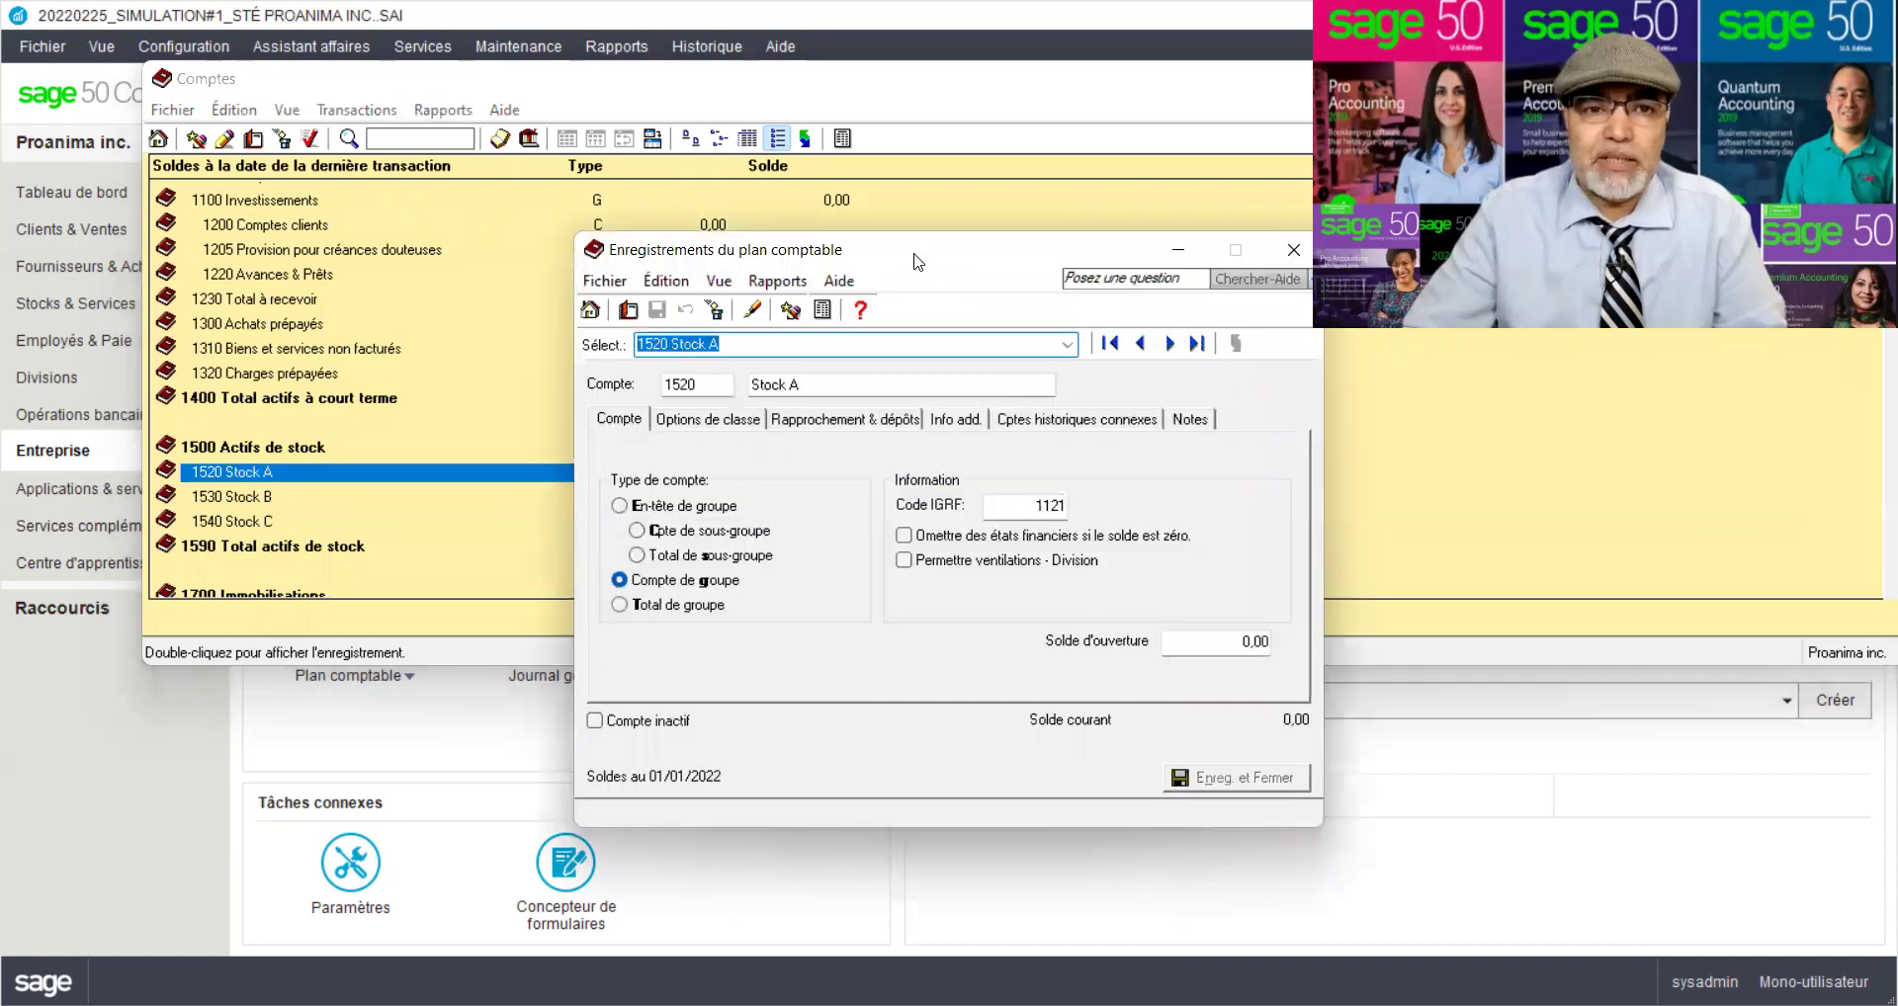
left_click_drag(633, 249, 369, 114)
Rename account 1520 to "Cage de transport pour chats", copy the new name, and save the record
left_click(487, 249)
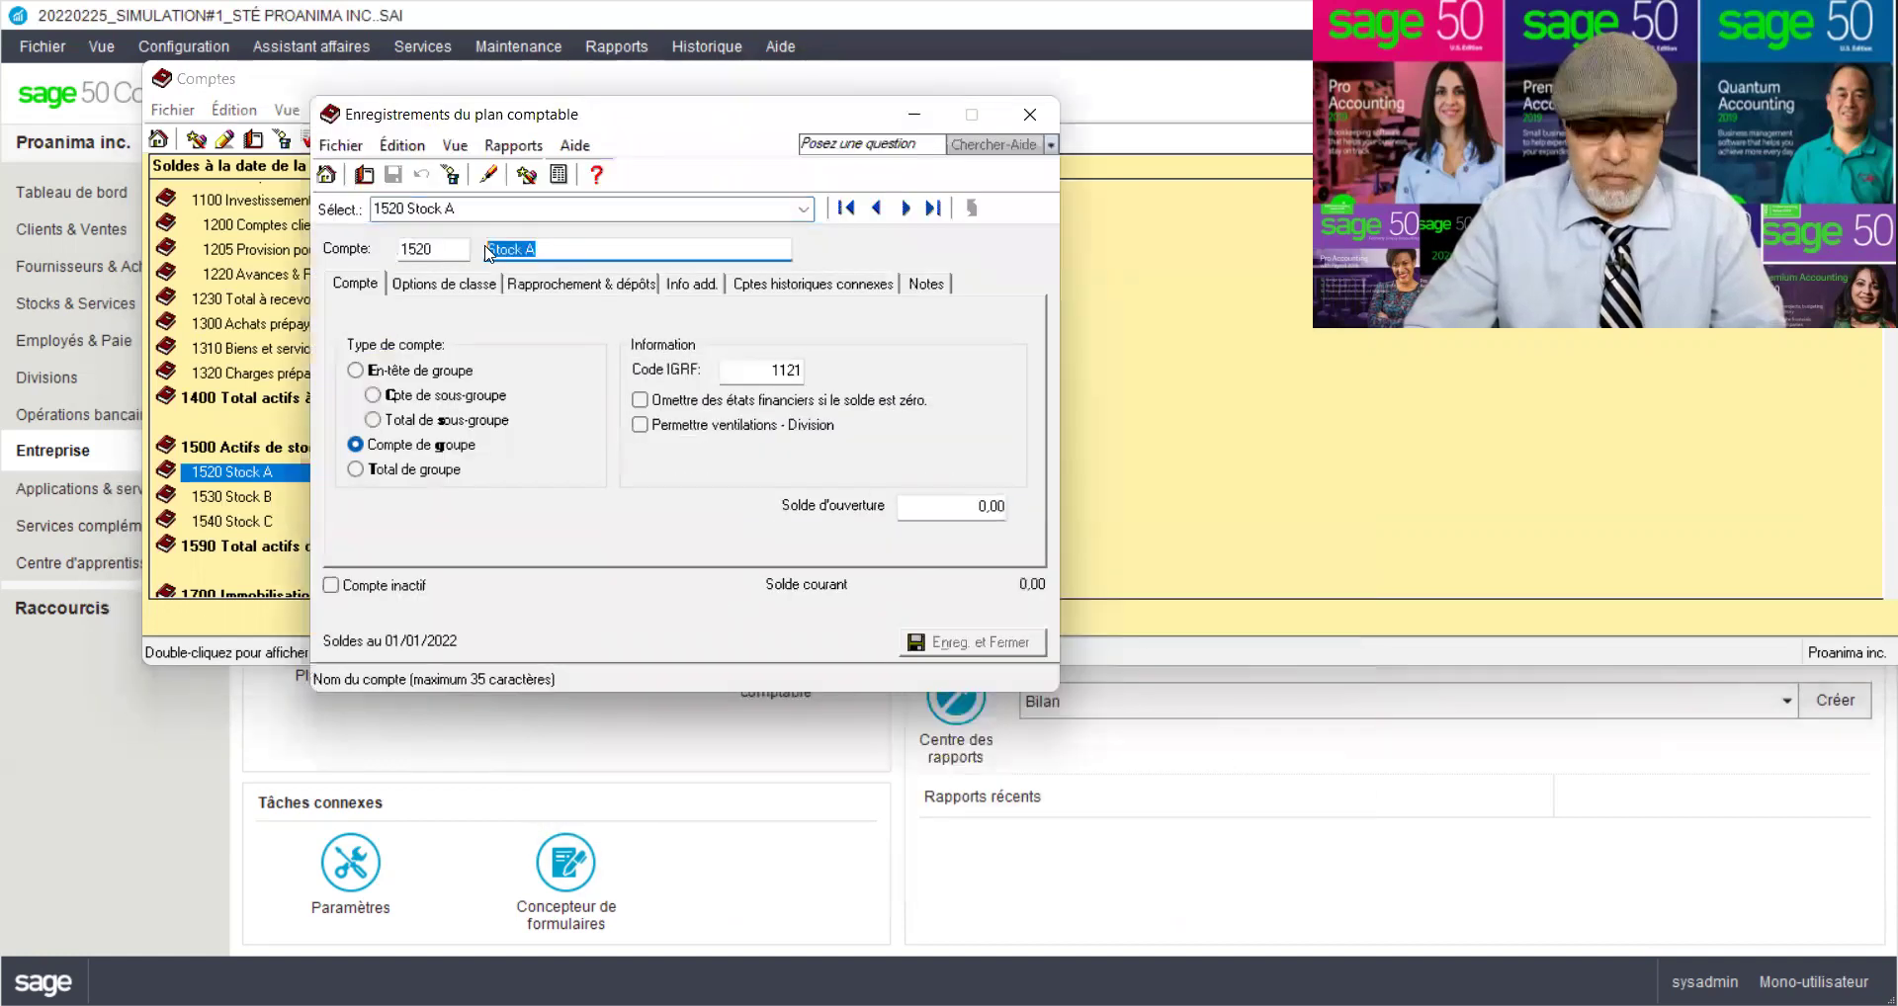
type("Cage")
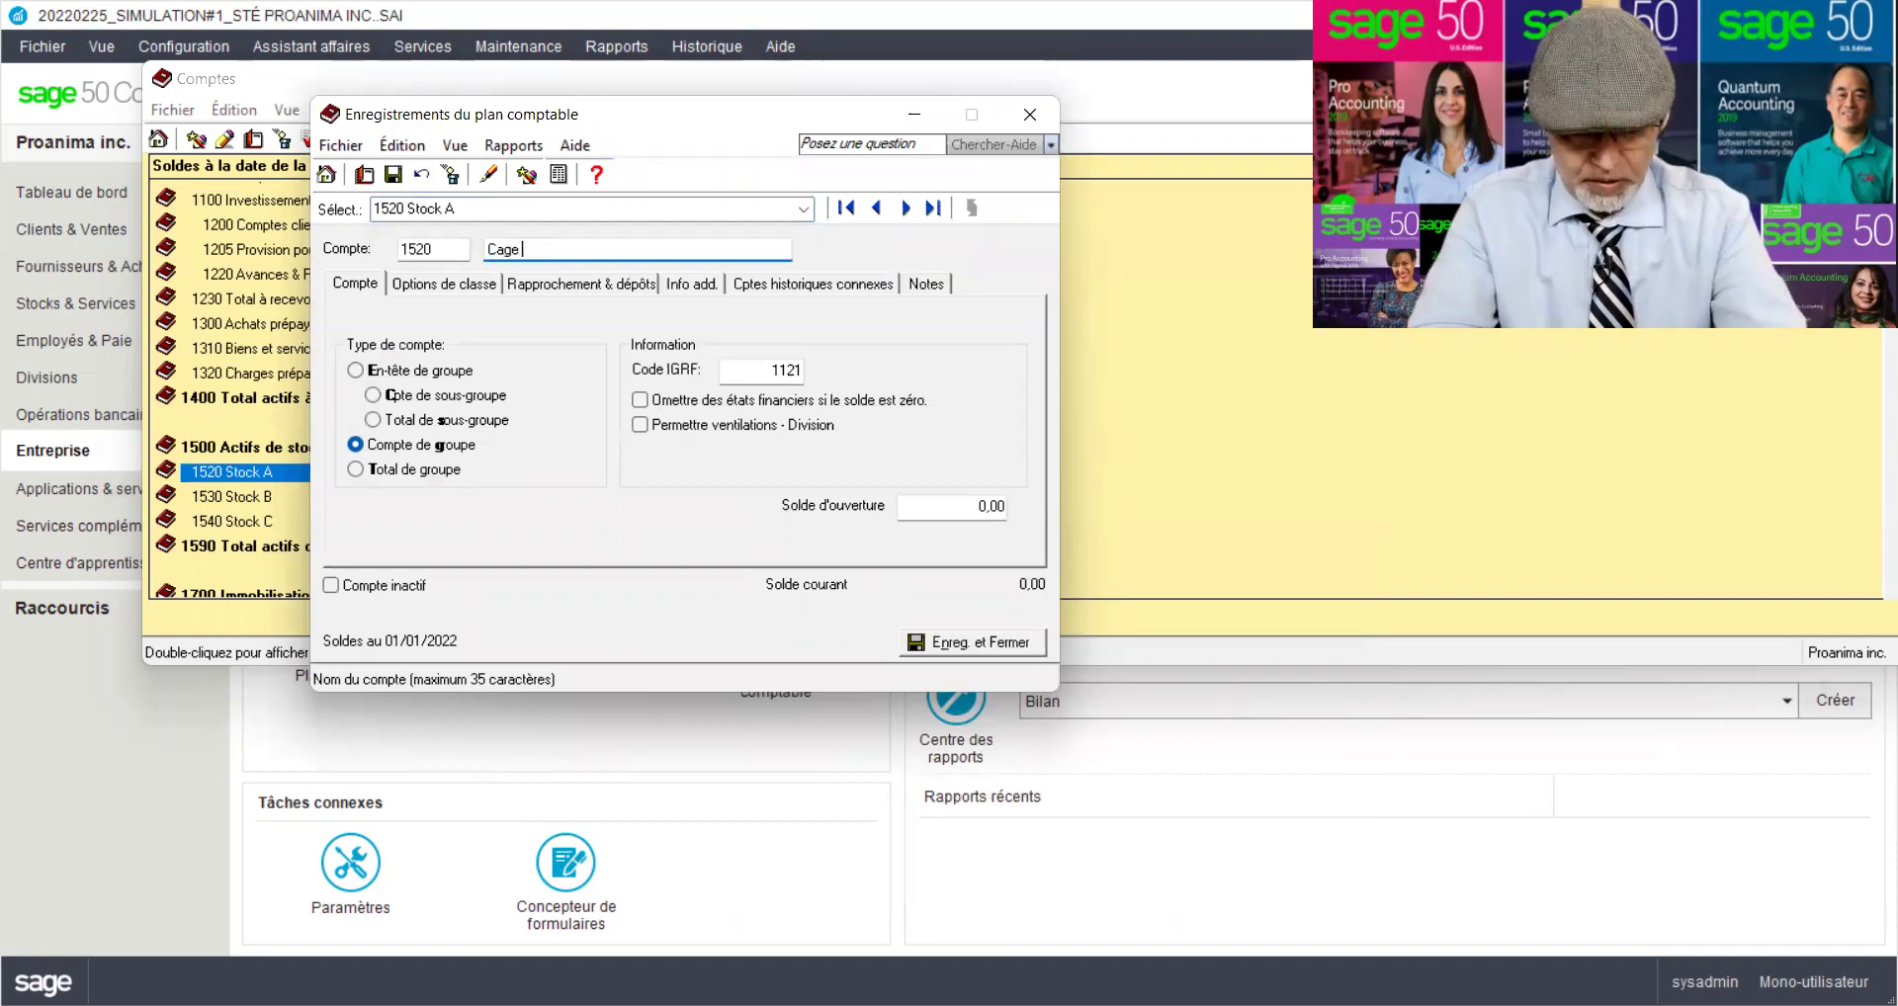
type(" de transport pour chats")
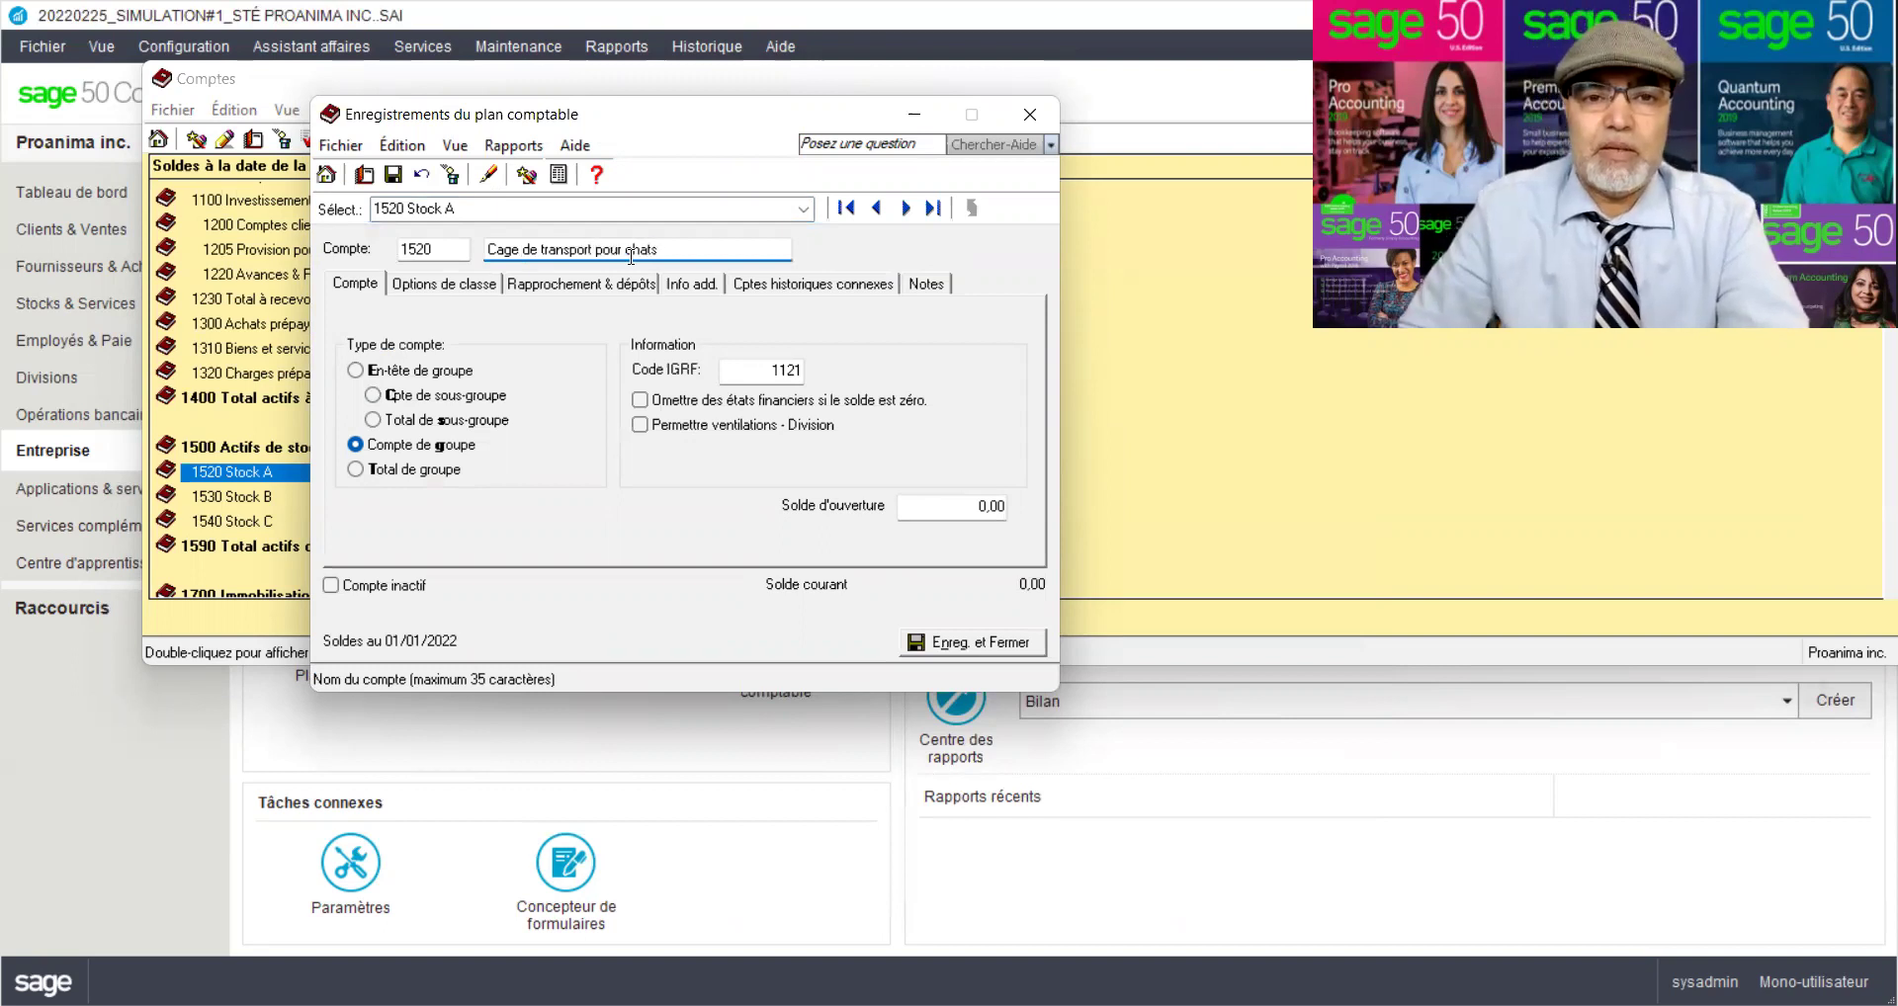
left_click_drag(663, 250, 476, 245)
key("ctrl+c")
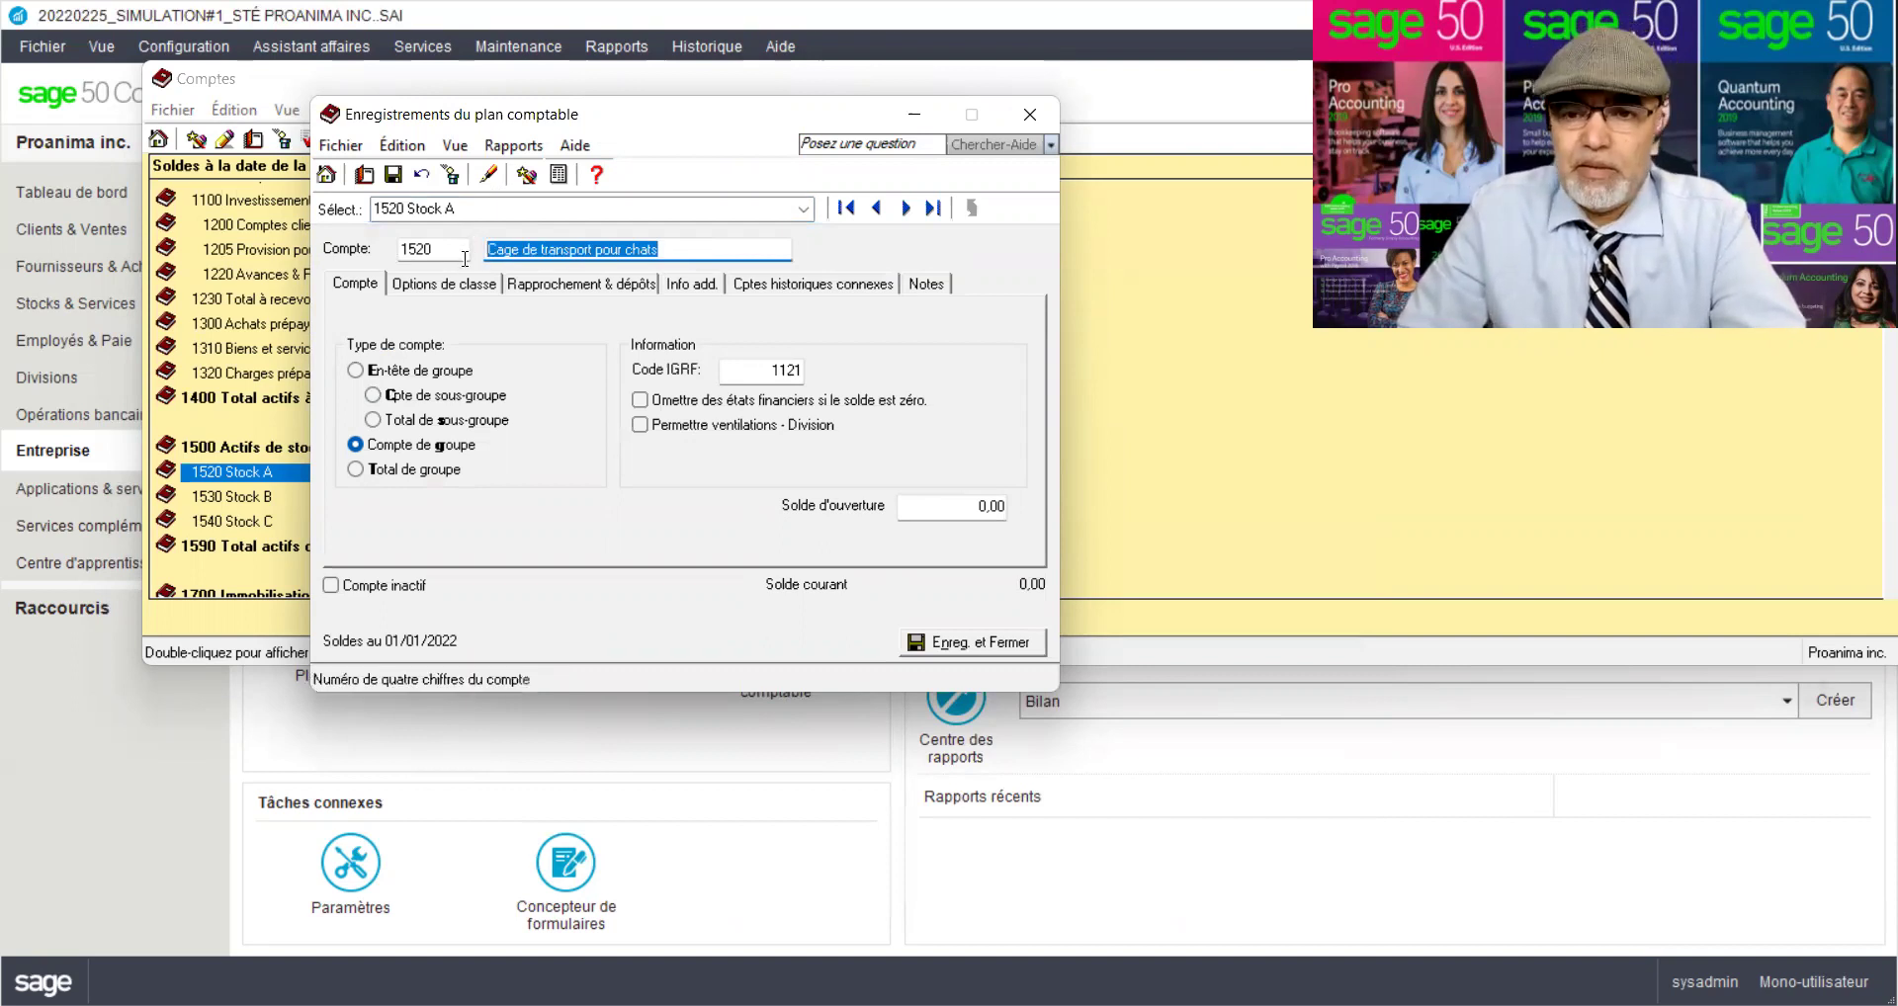
left_click(393, 176)
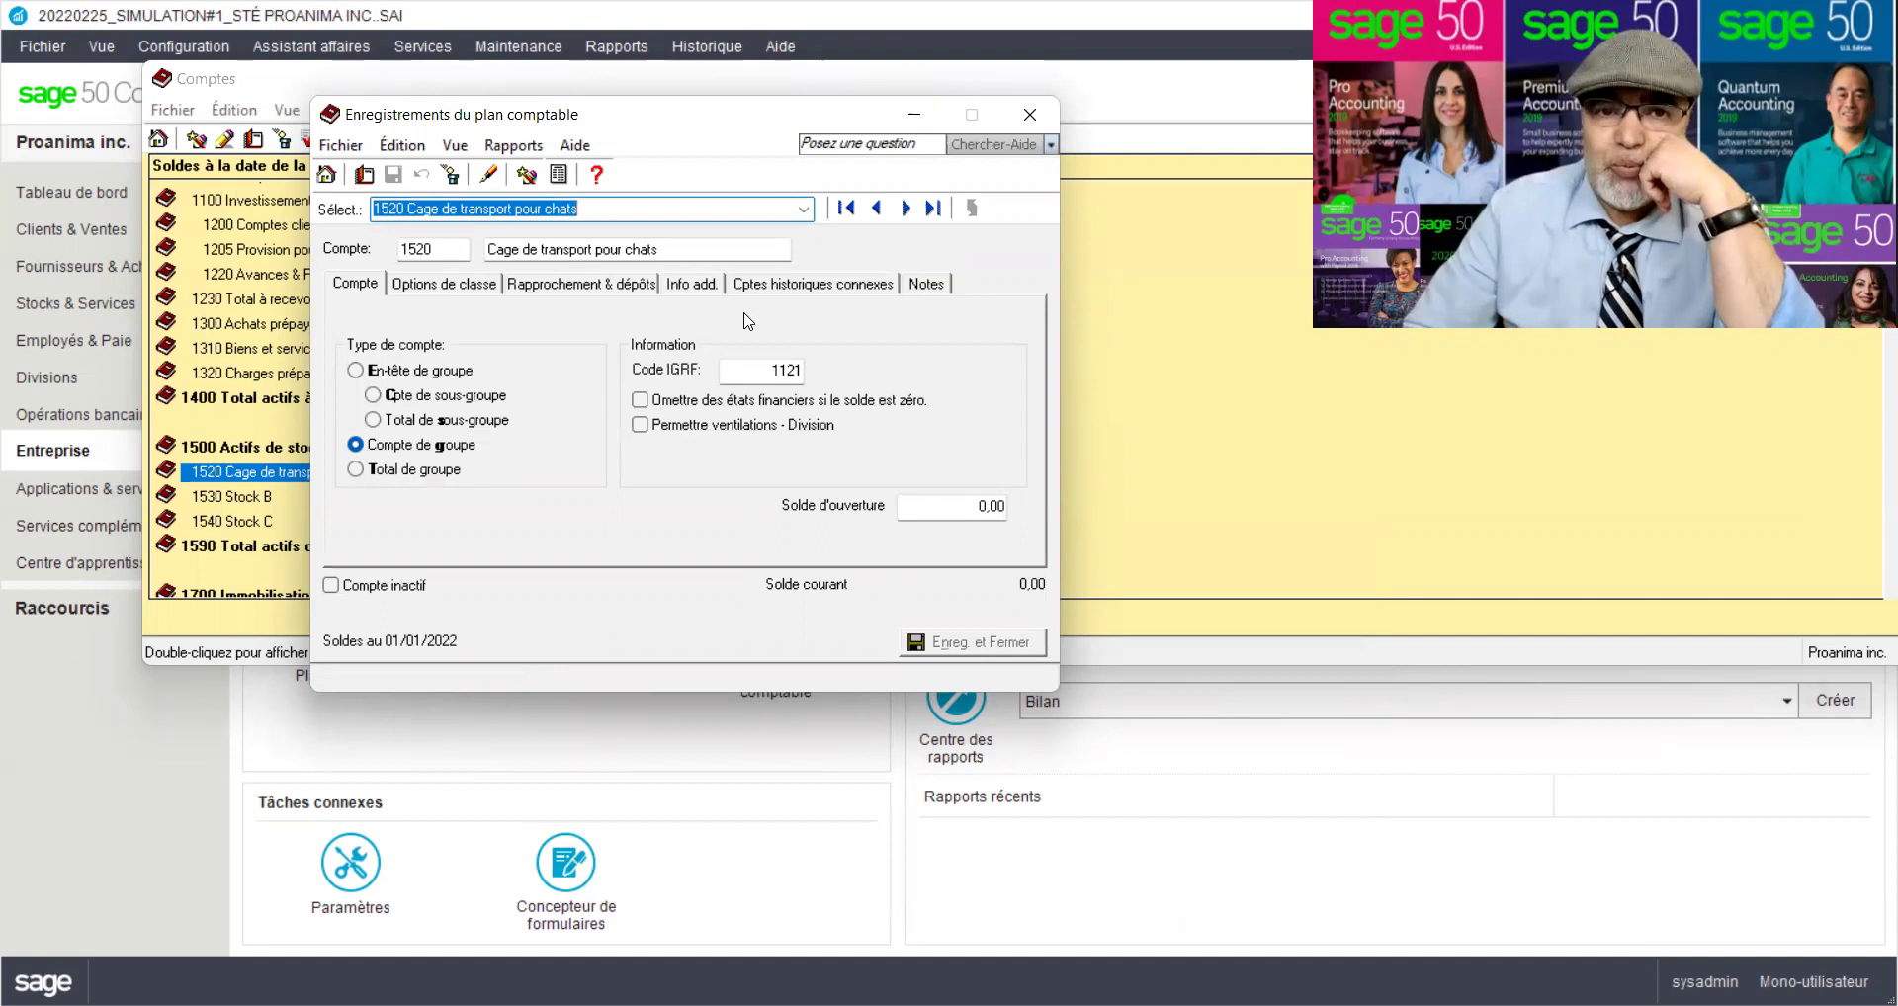
Rename account 4020 Produit des ventes de stock A with the copied name "Cage de transport pour chats" and save it
left_click(806, 212)
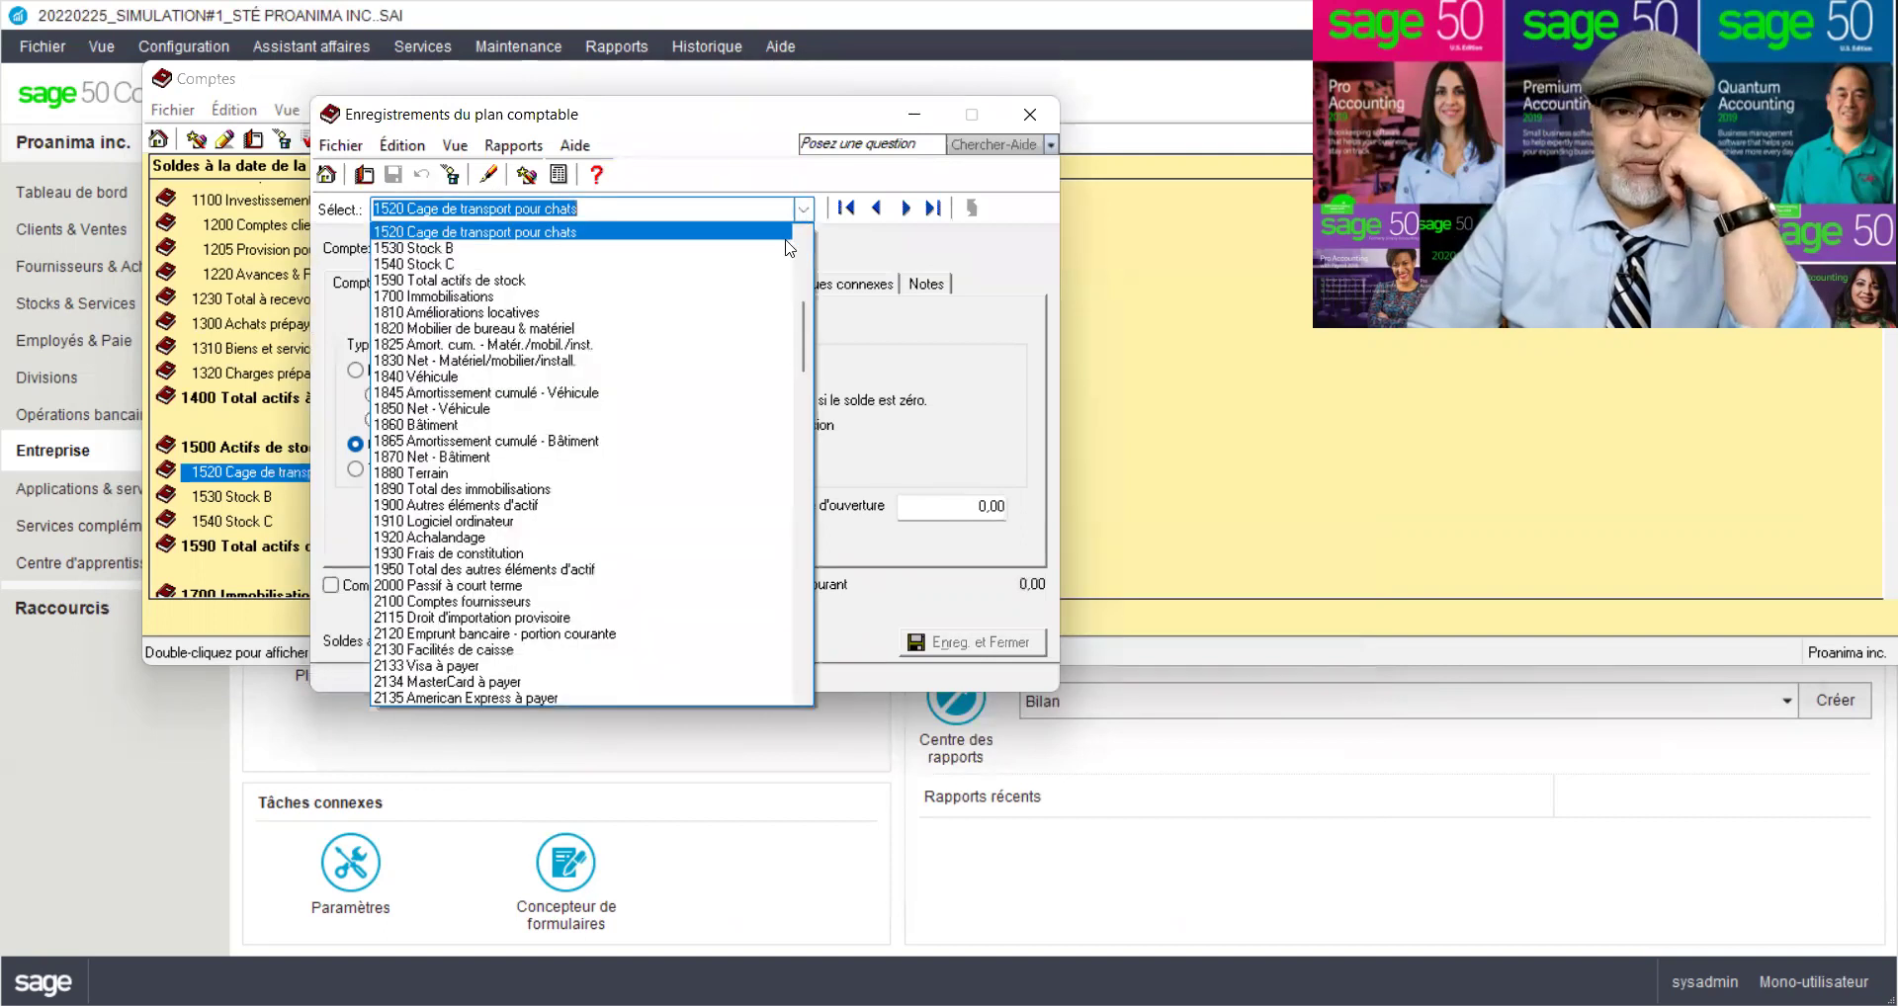
scroll(613, 471, "down", 5)
scroll(613, 472, "down", 7)
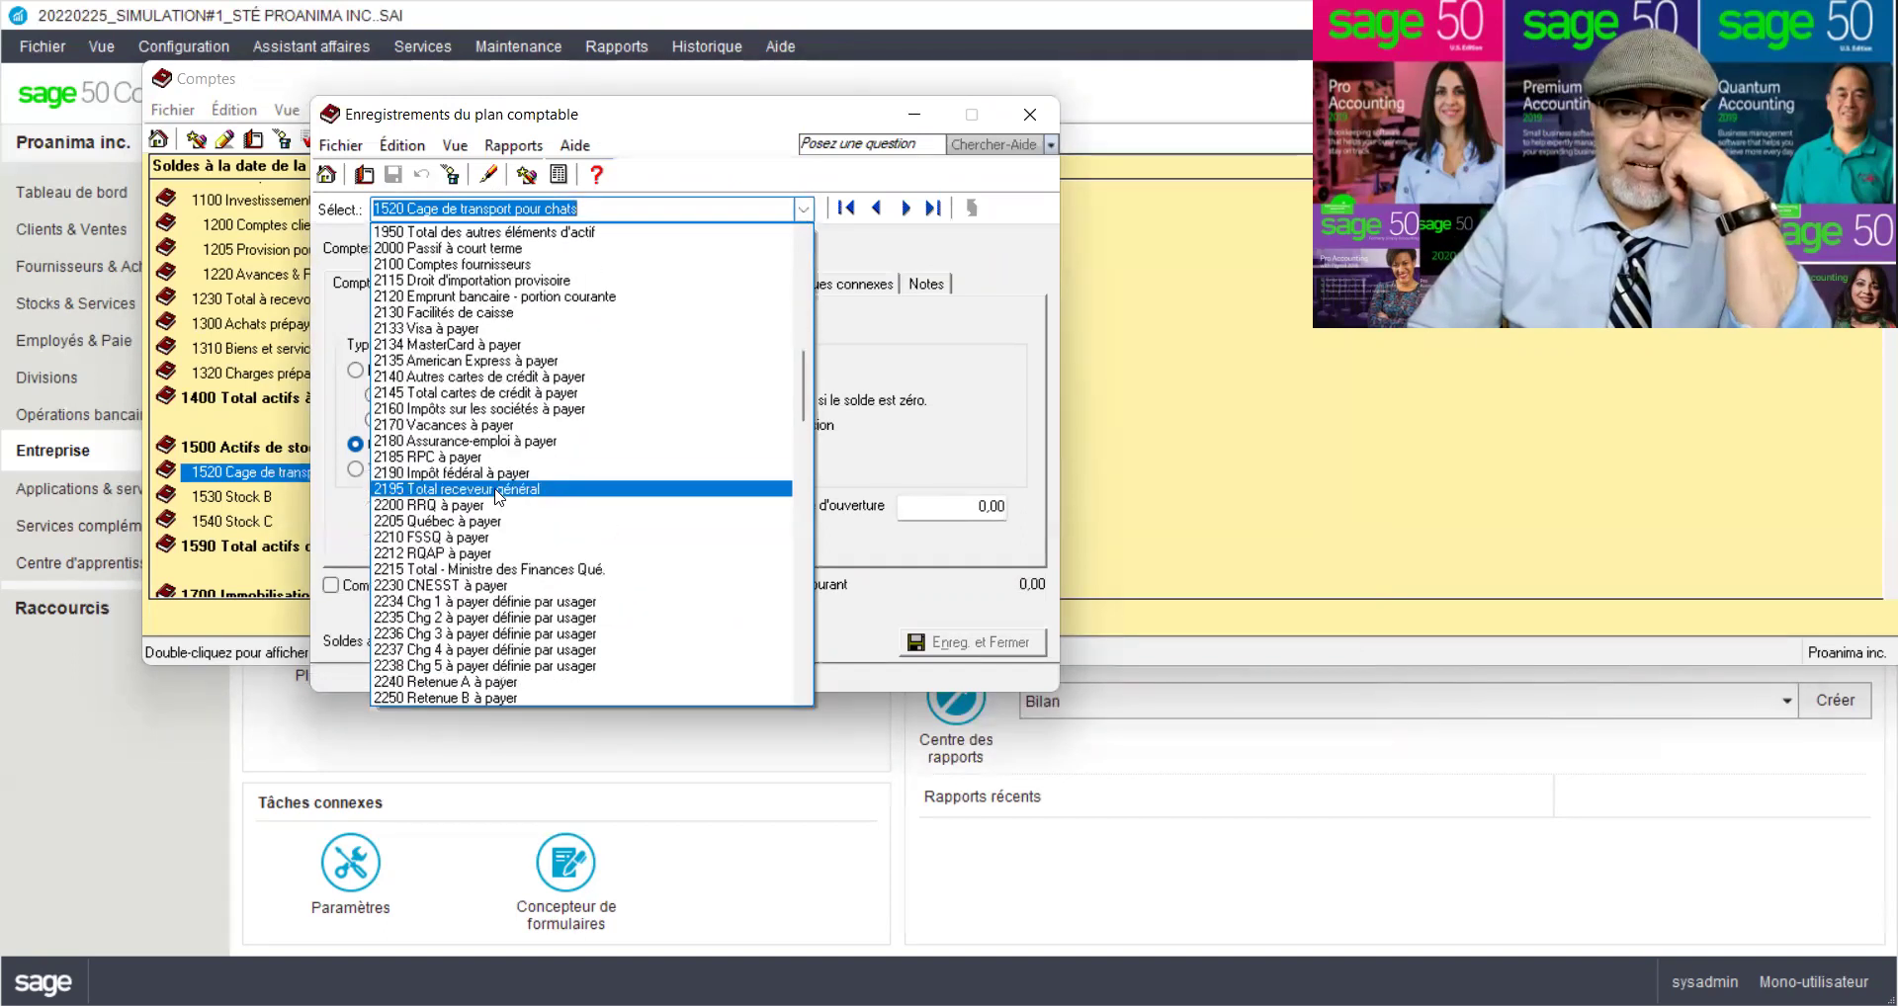
scroll(470, 519, "down", 4)
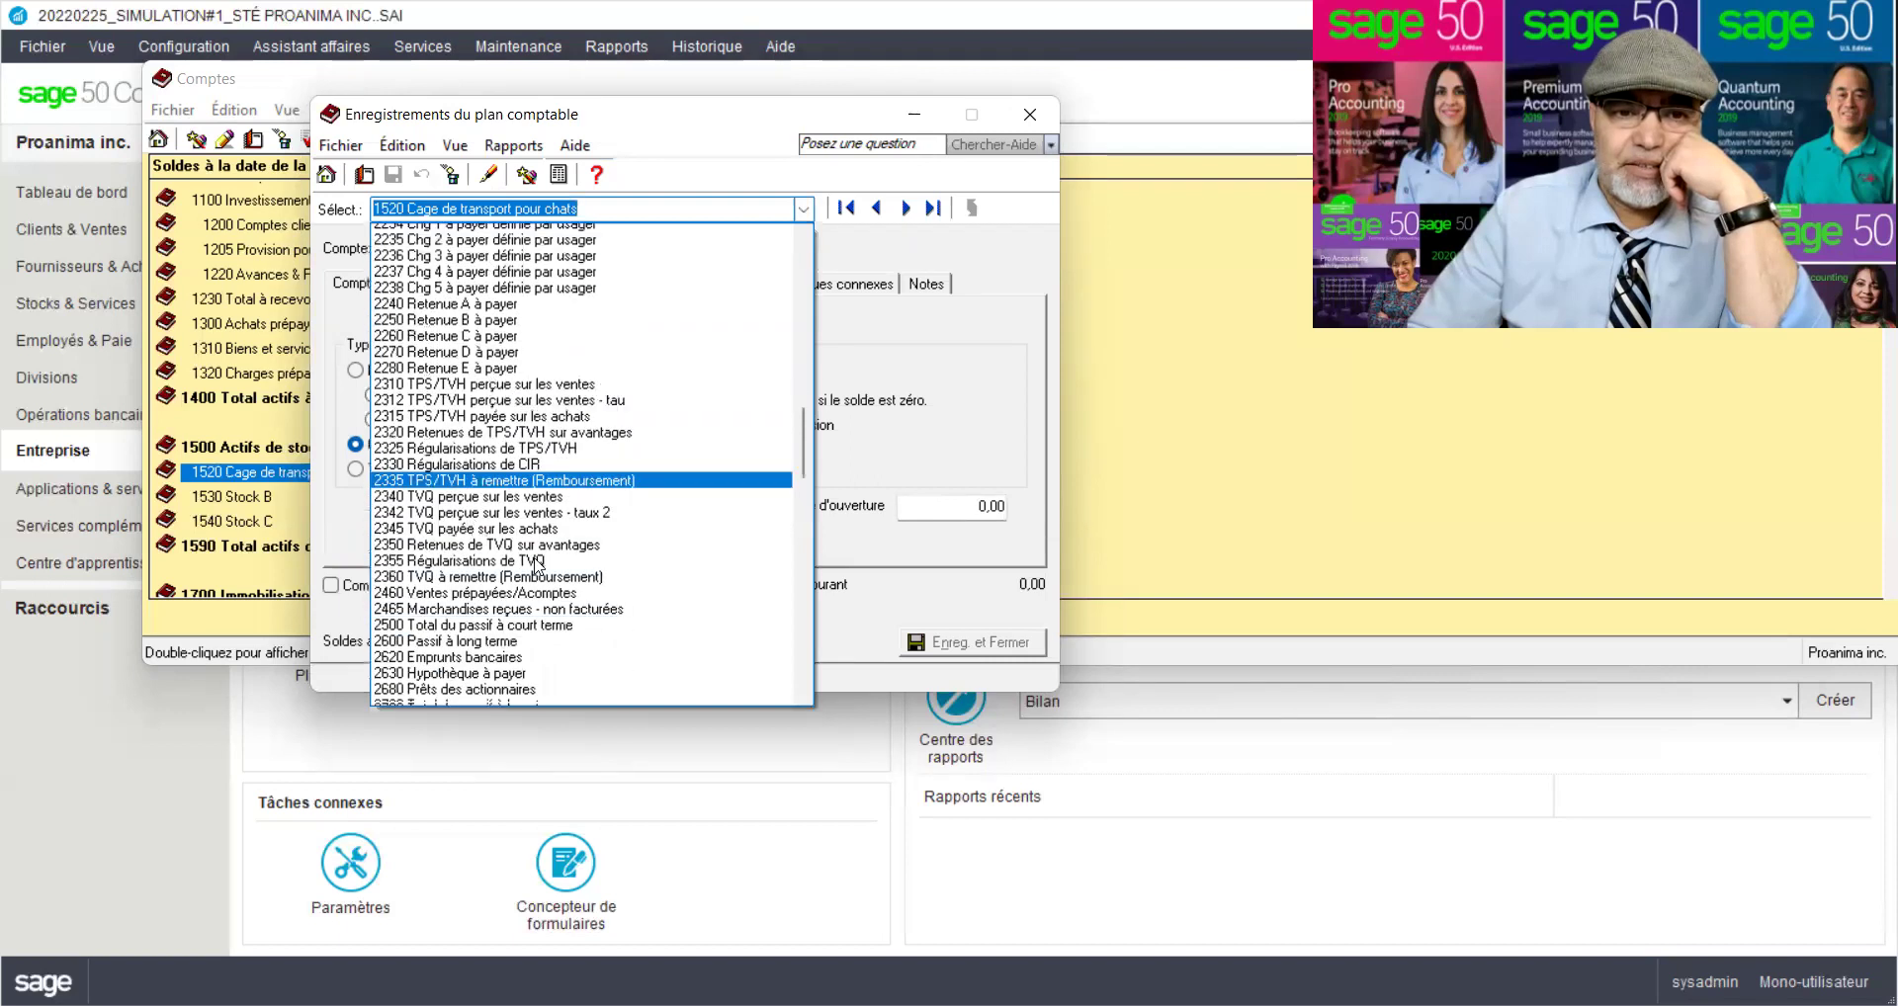
left_click(803, 623)
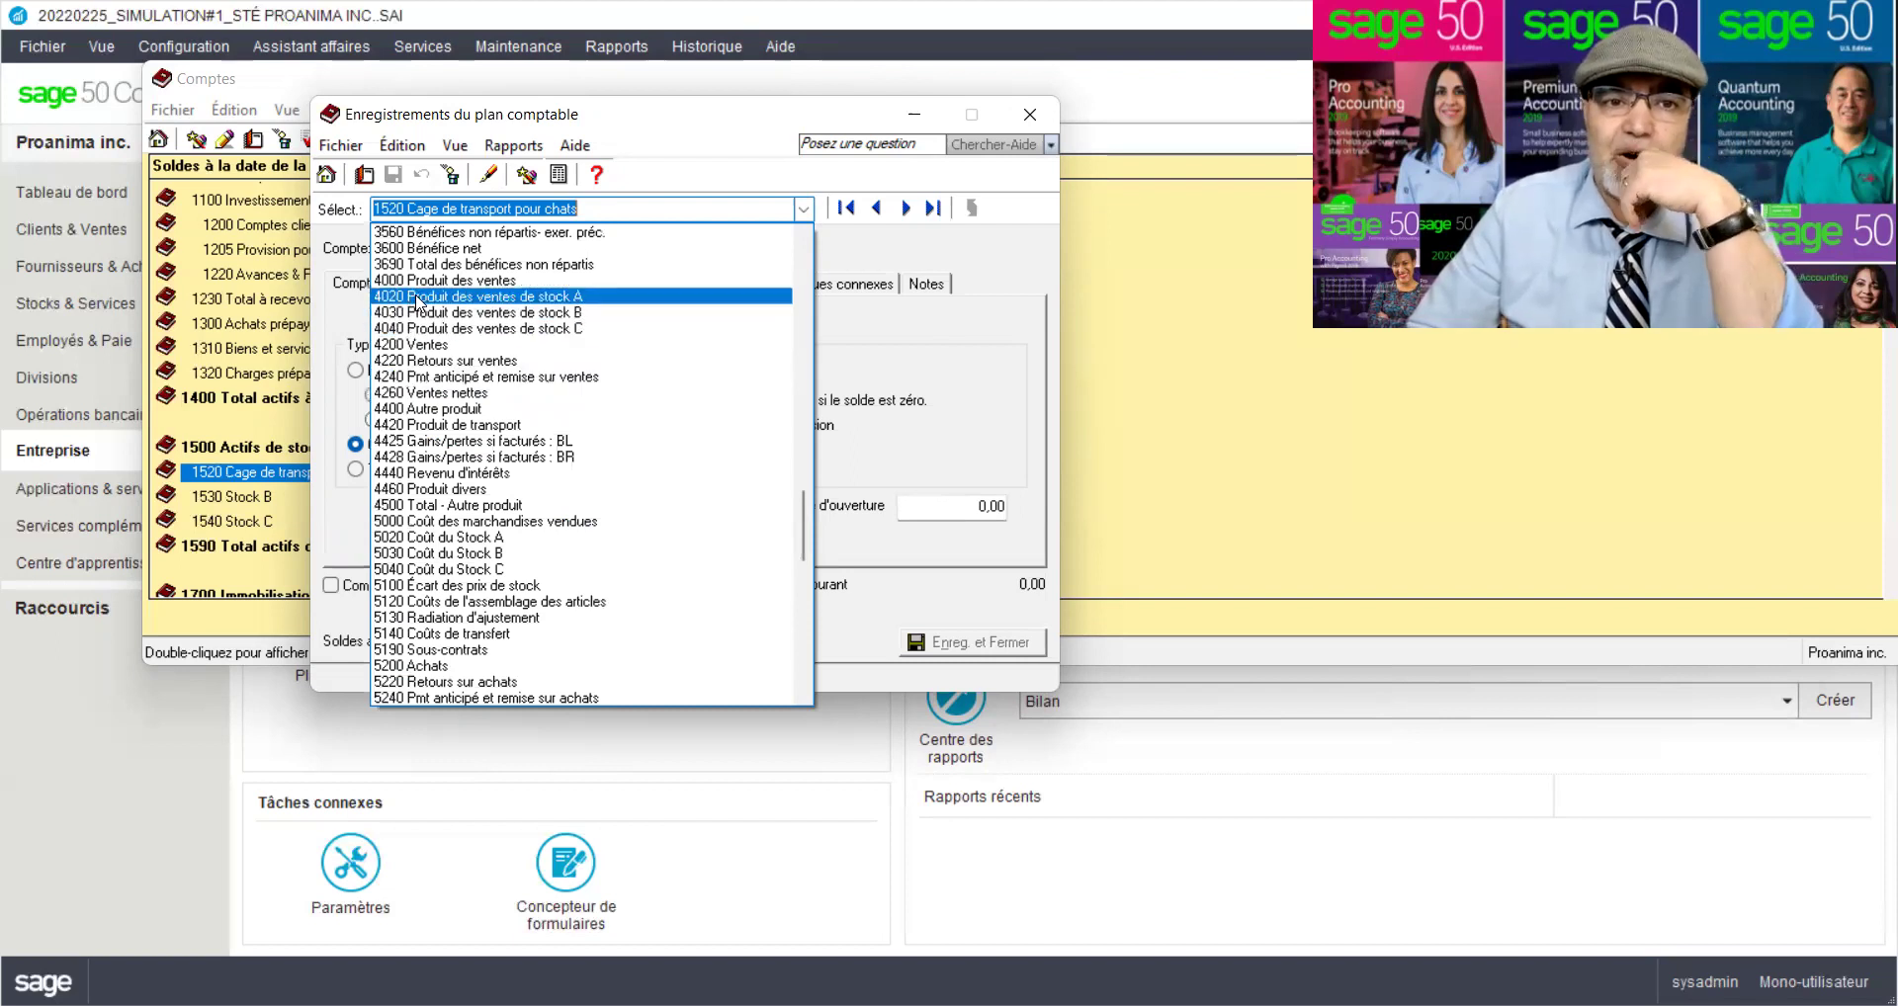
left_click(416, 299)
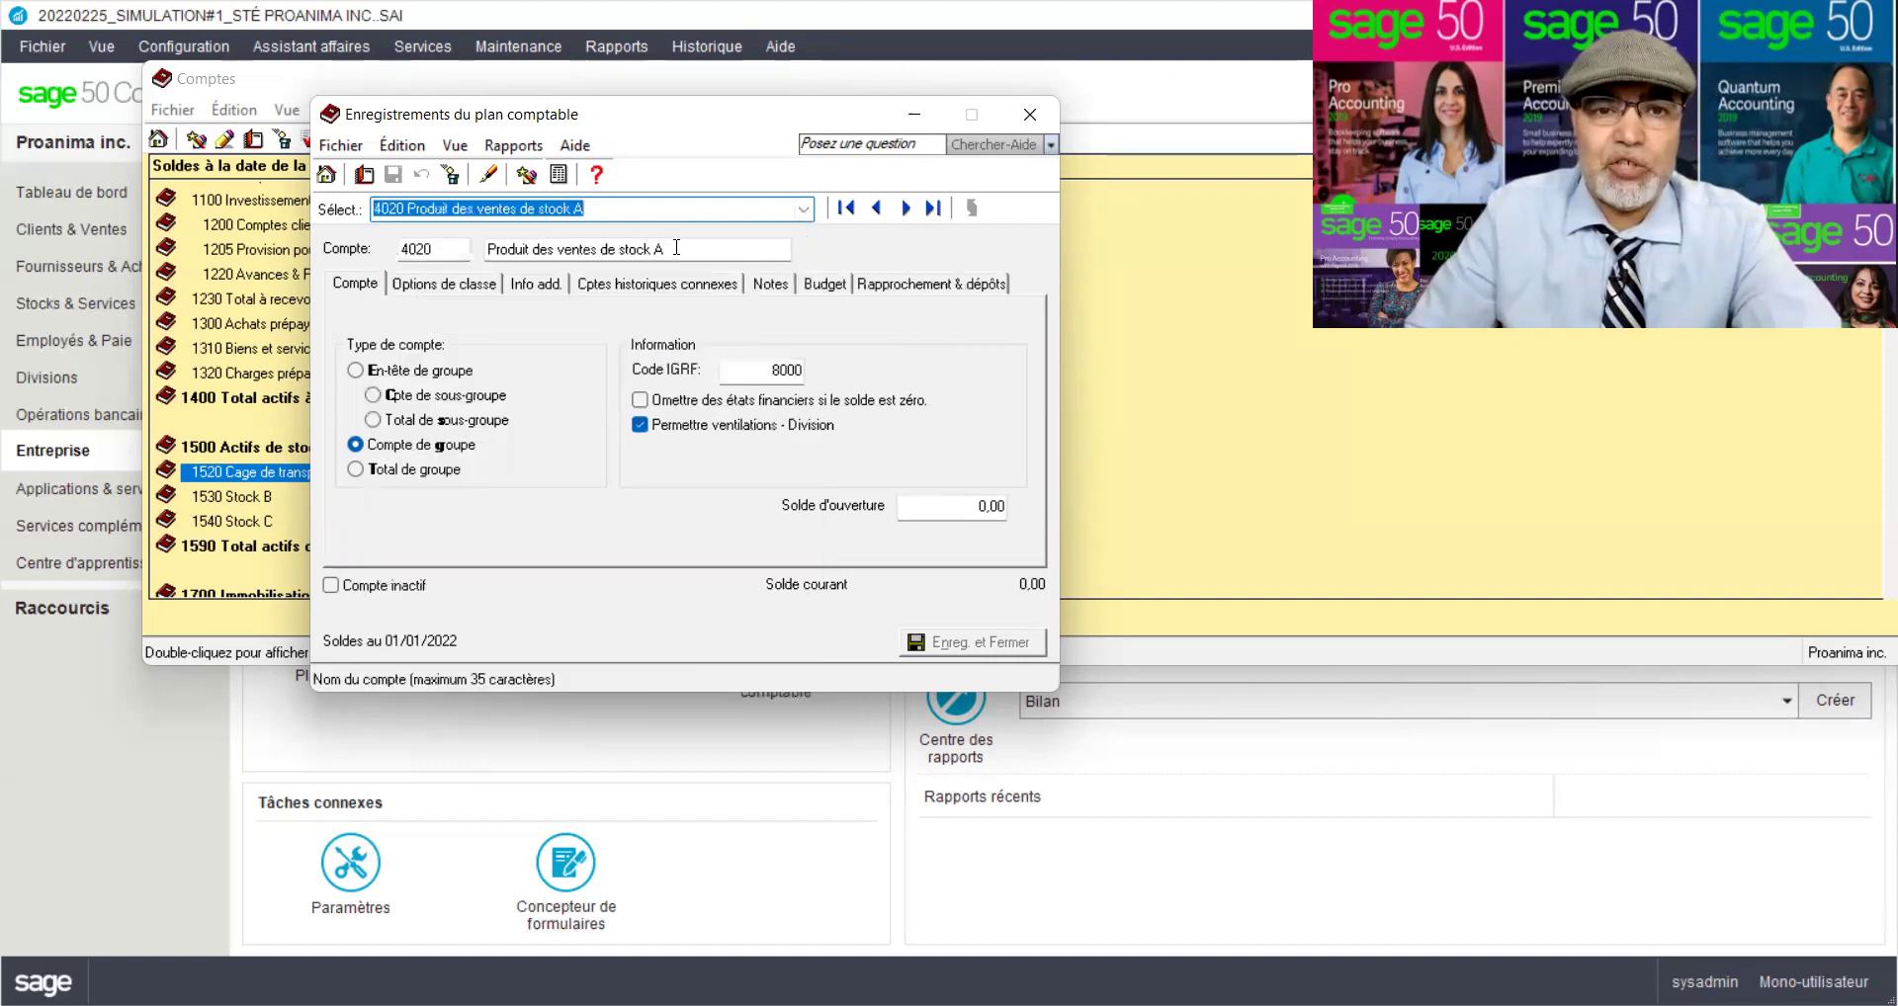
left_click(676, 247)
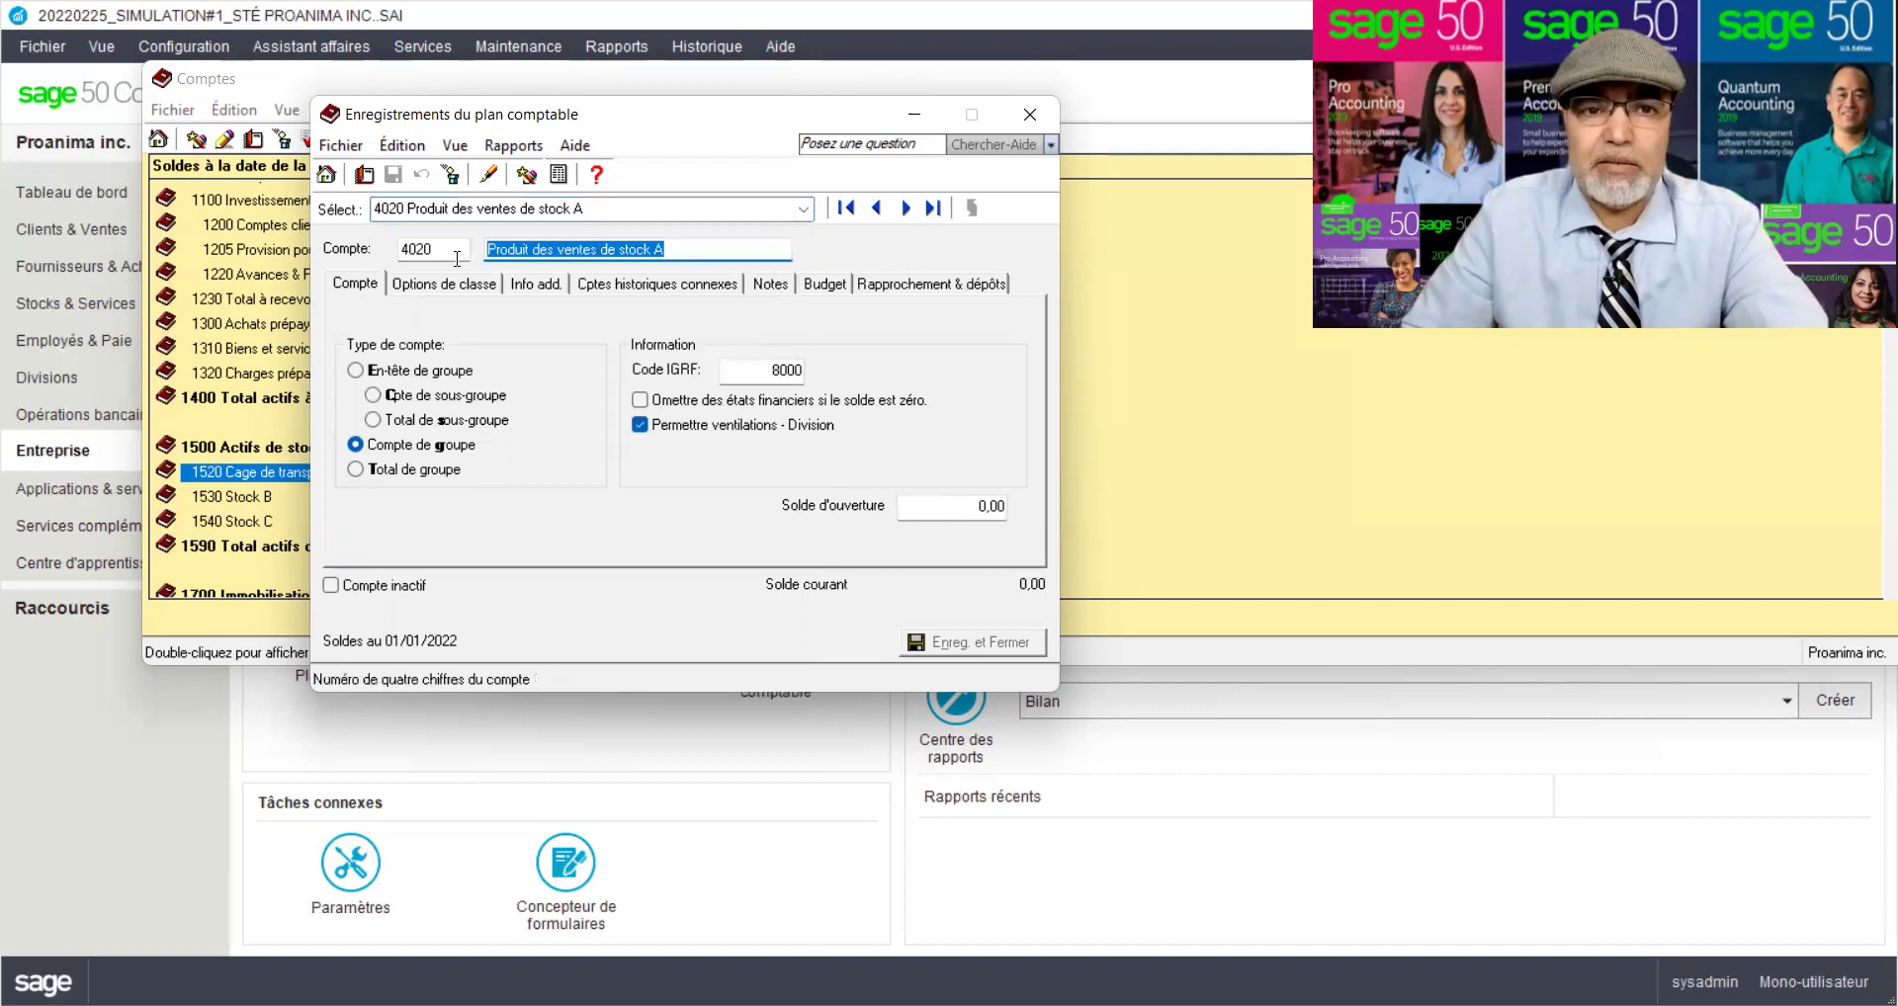
key("ctrl+v")
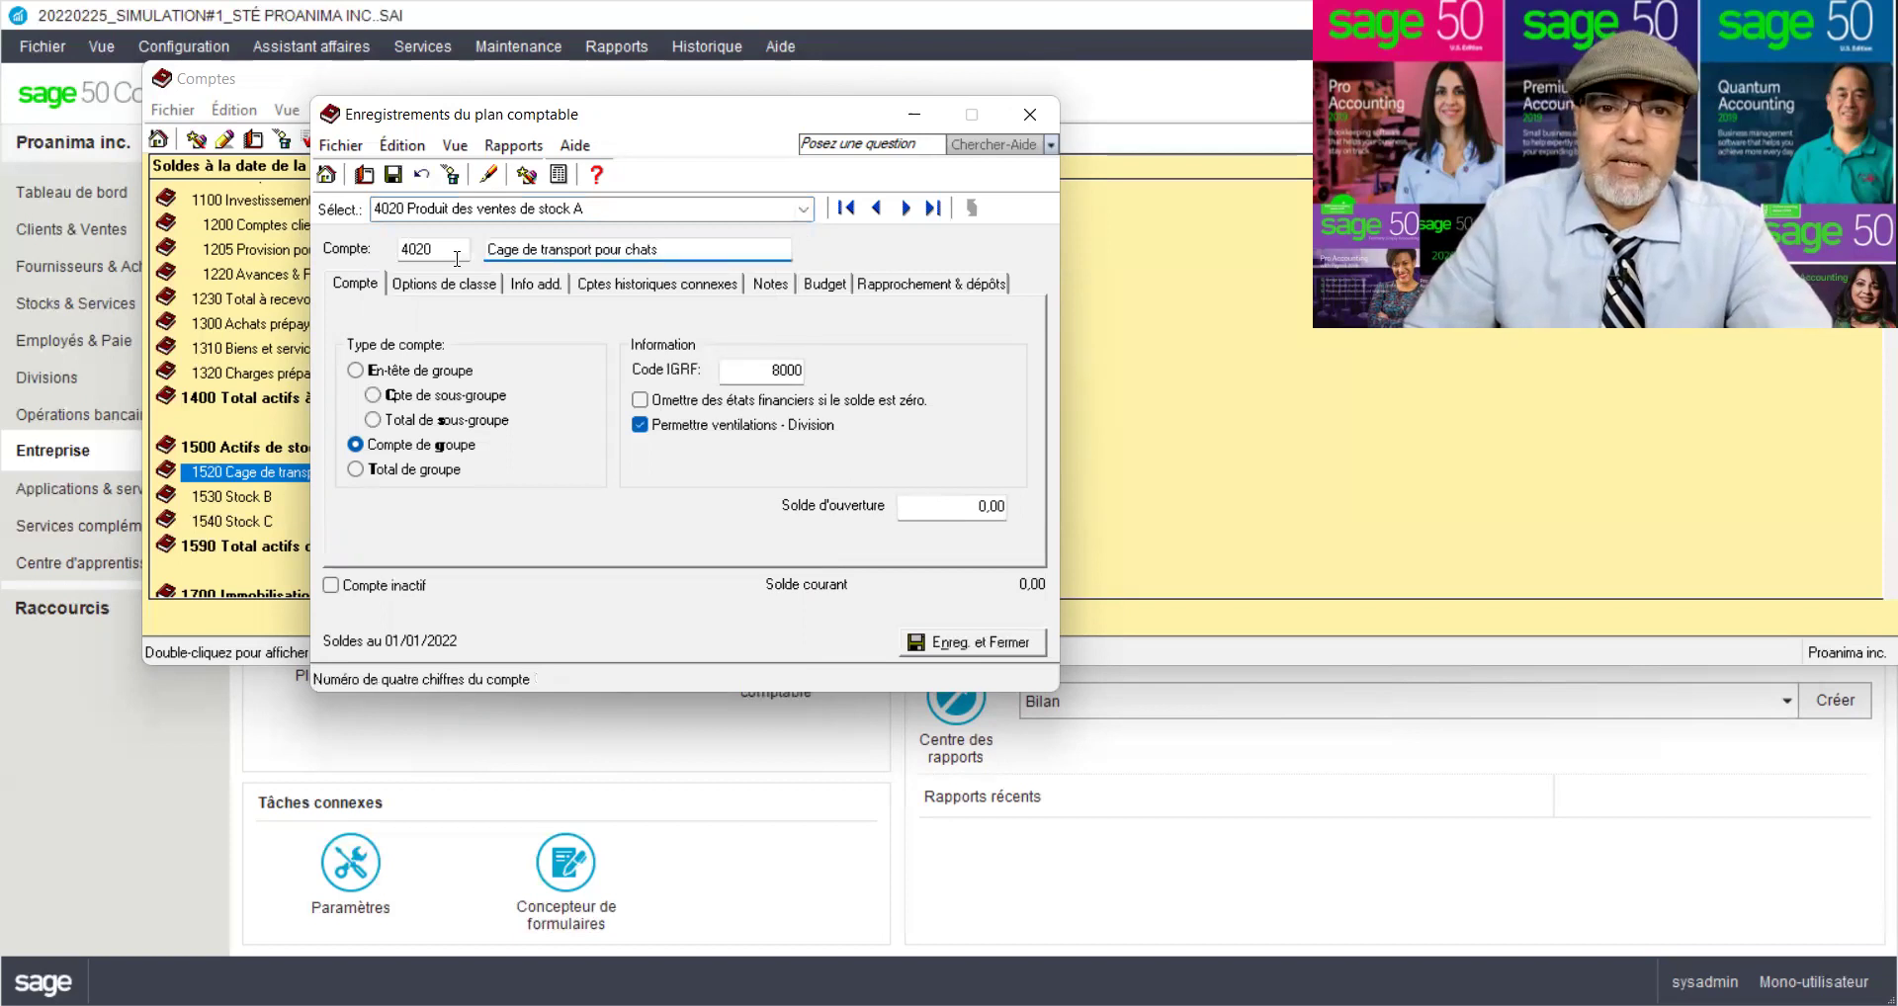
left_click(392, 174)
key("ctrl+c")
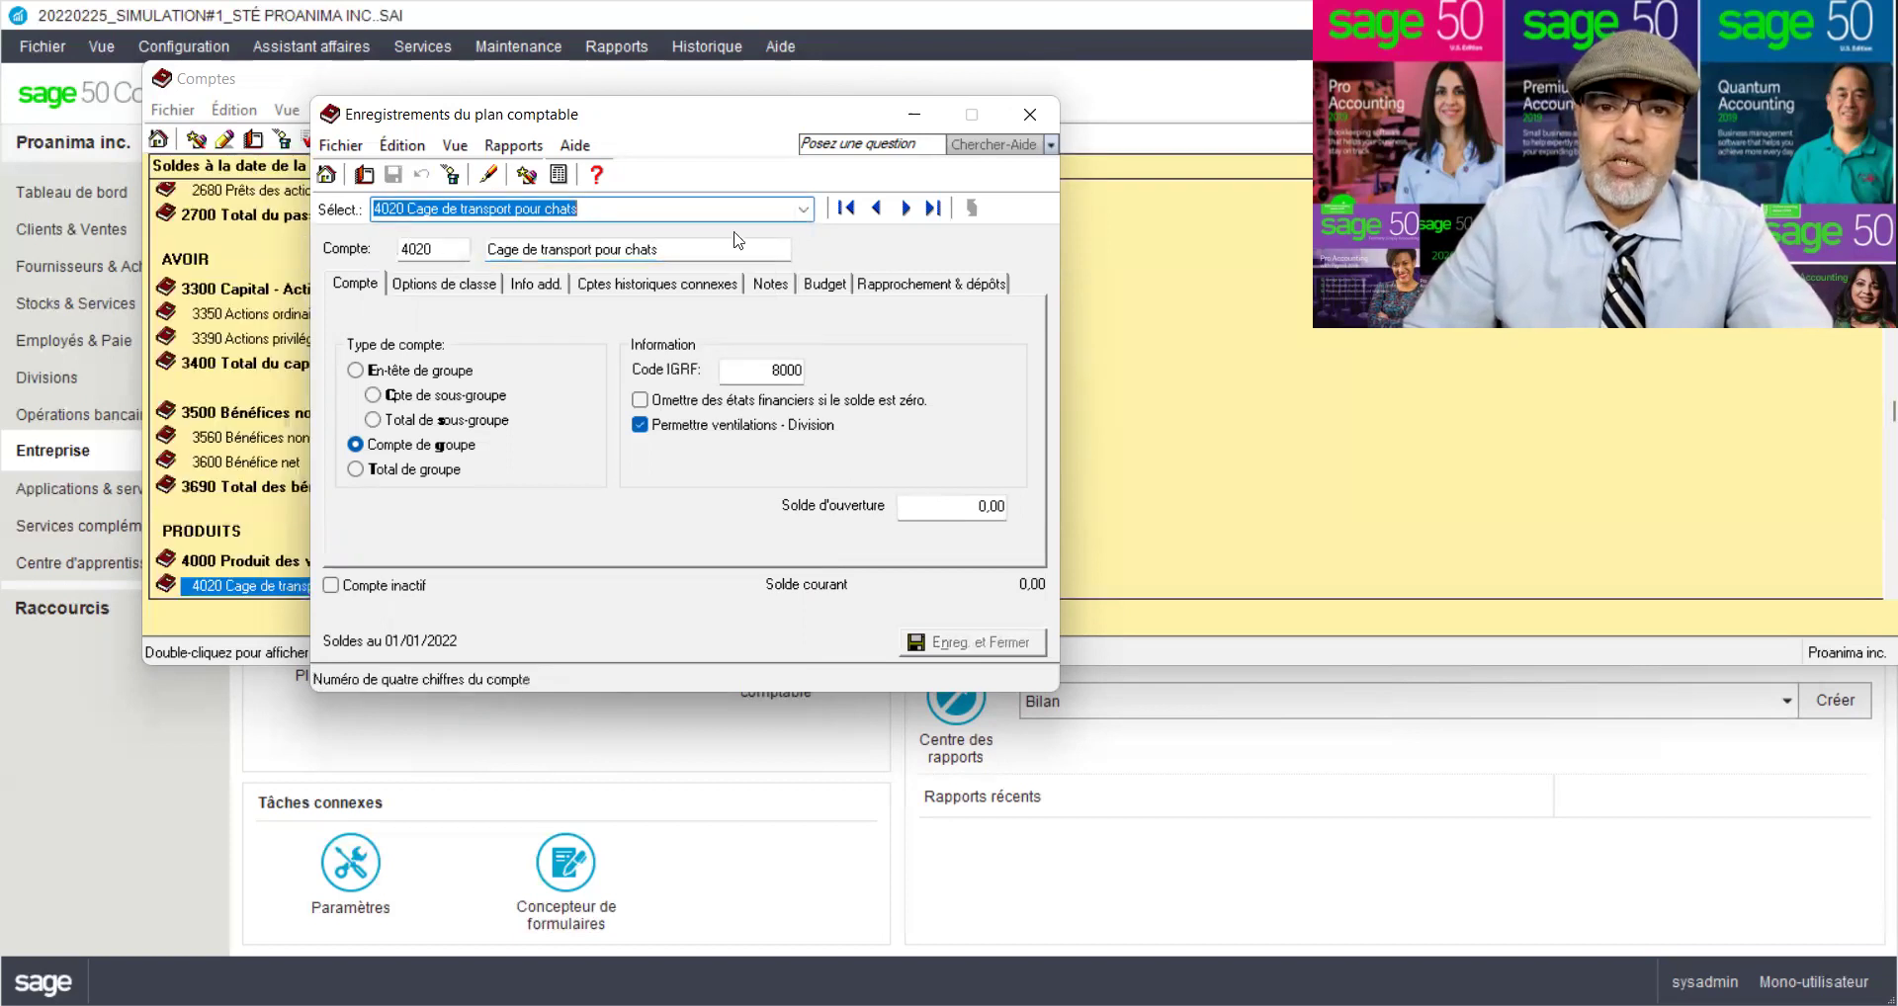
Rename account 5020 Coût du Stock A with the copied name "Cage de transport pour chats" and save it
left_click(804, 211)
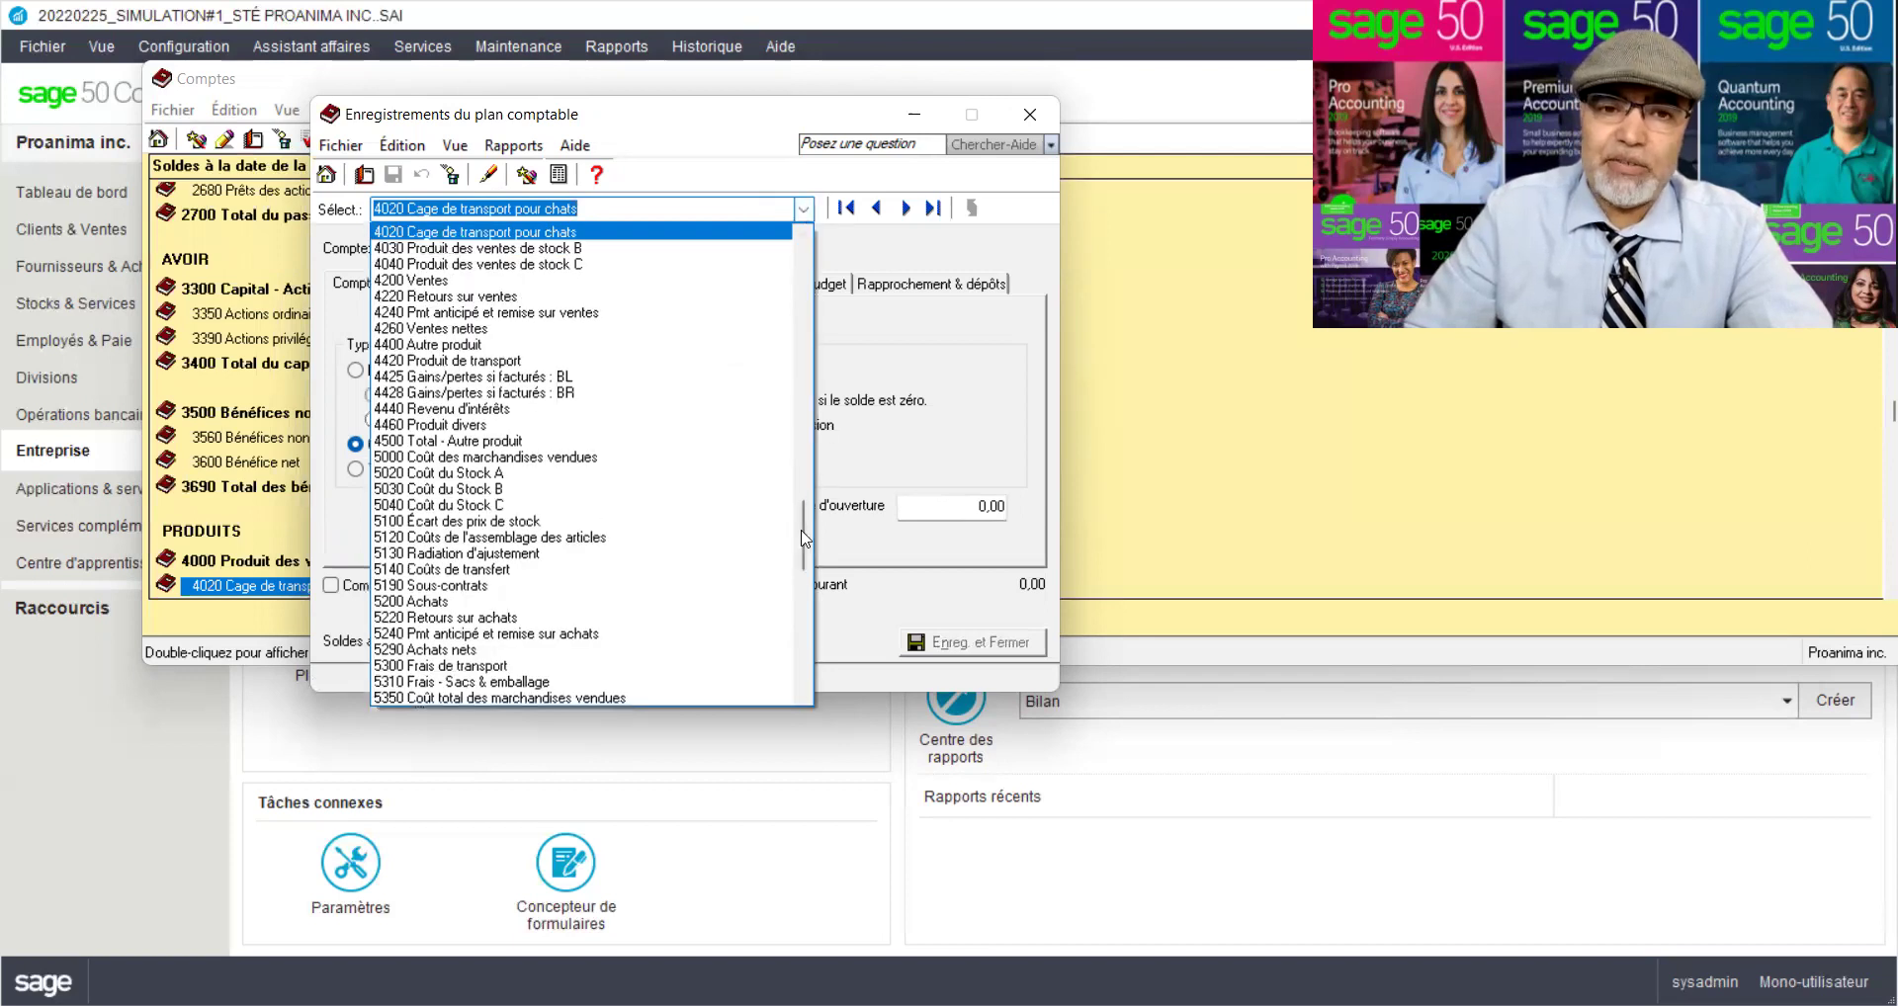
left_click(803, 631)
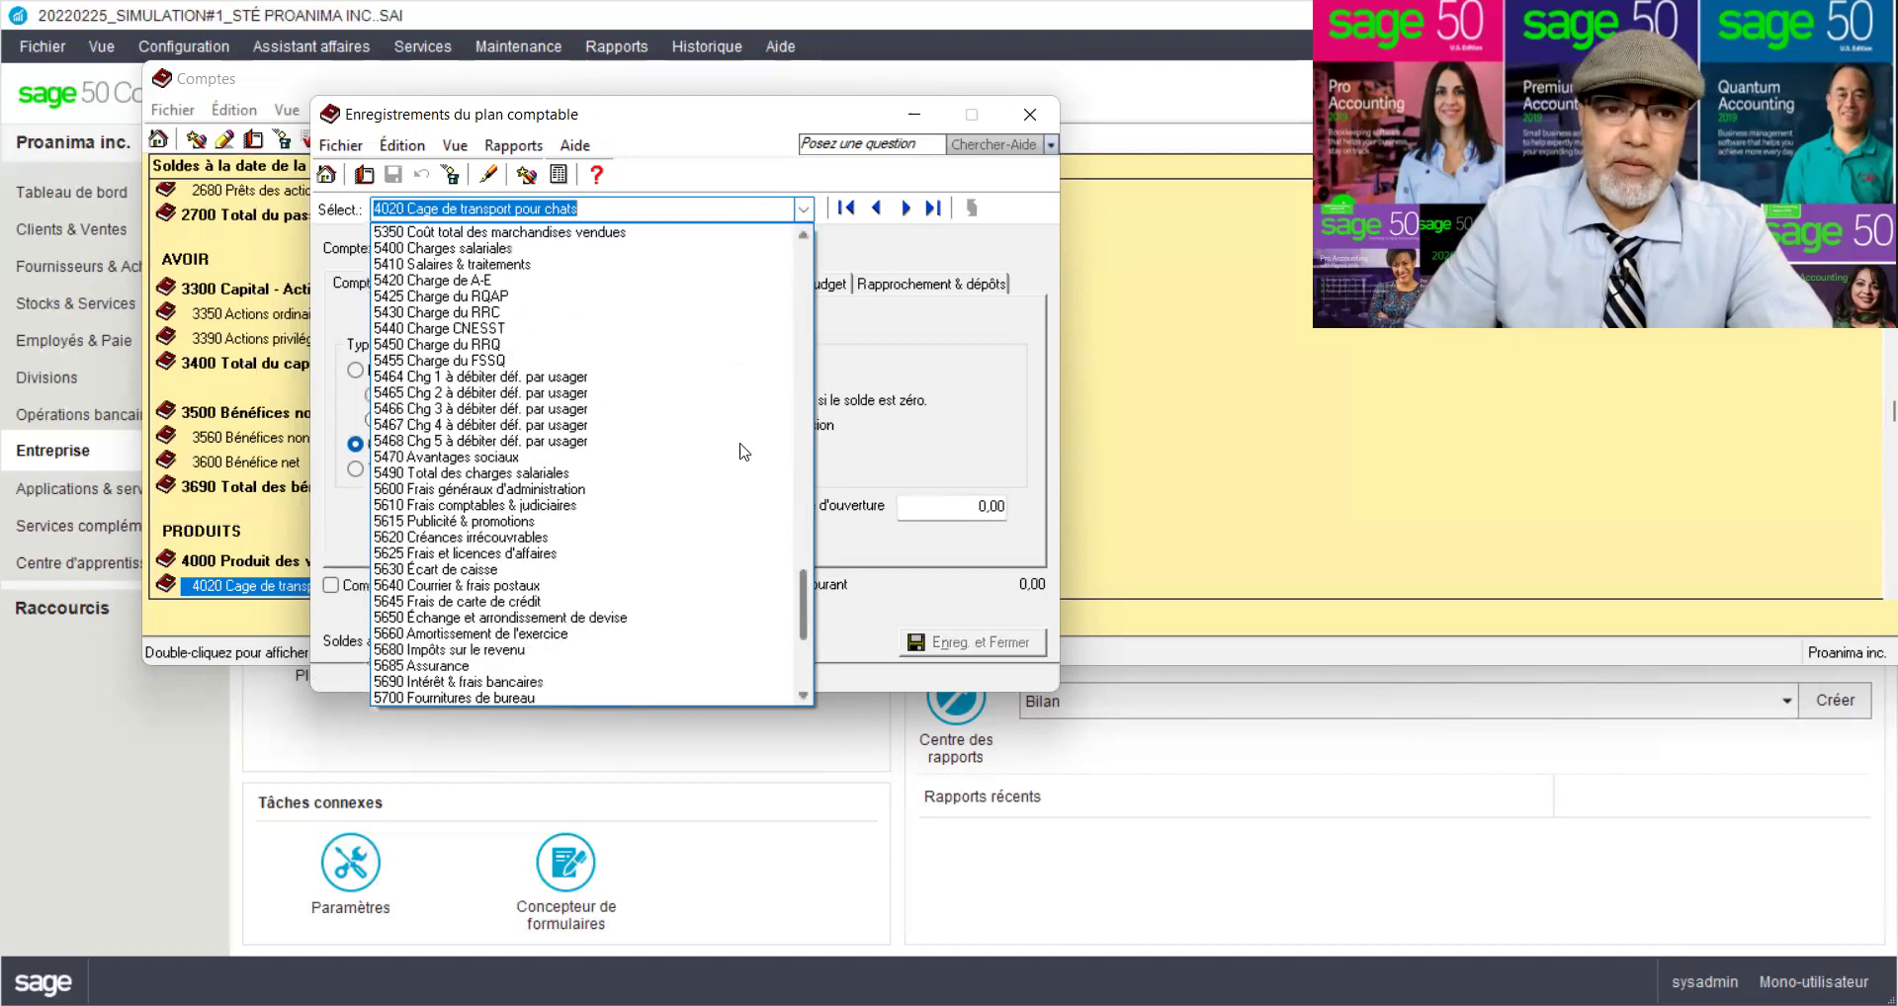
scroll(723, 320, "up", 7)
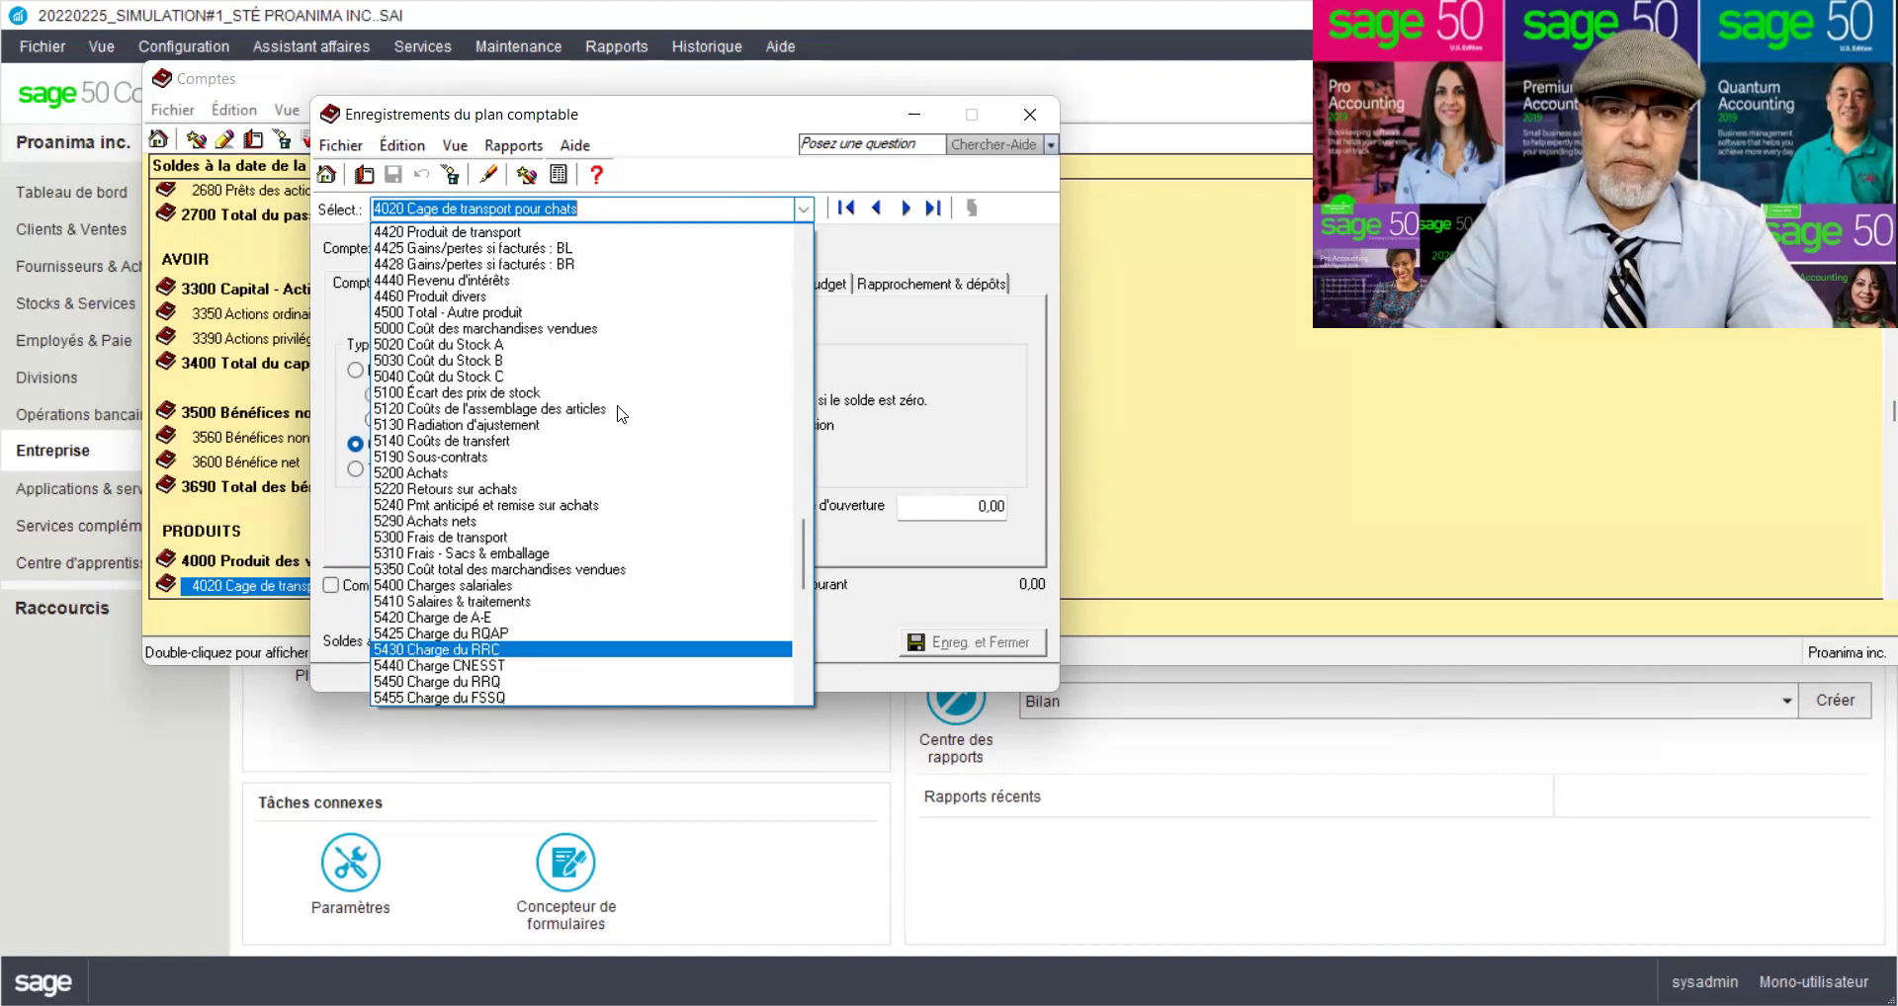
left_click(504, 345)
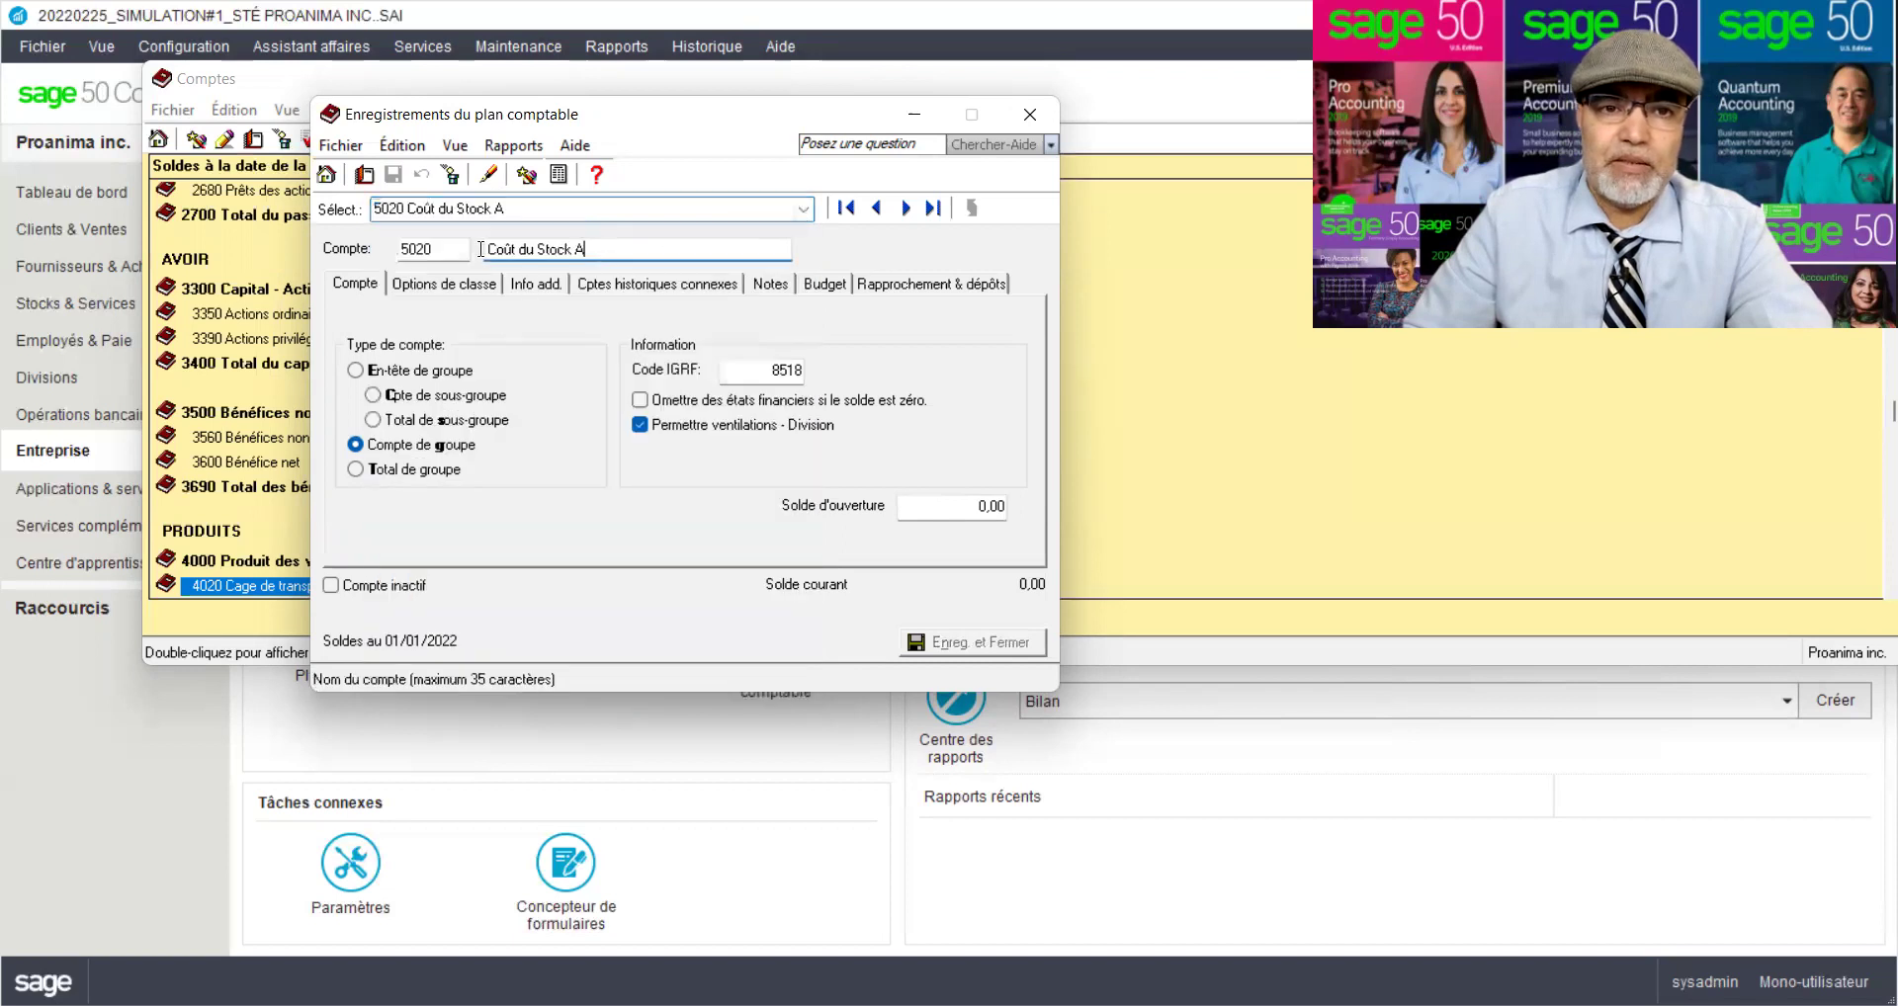
left_click_drag(481, 249, 583, 249)
key("ctrl+v")
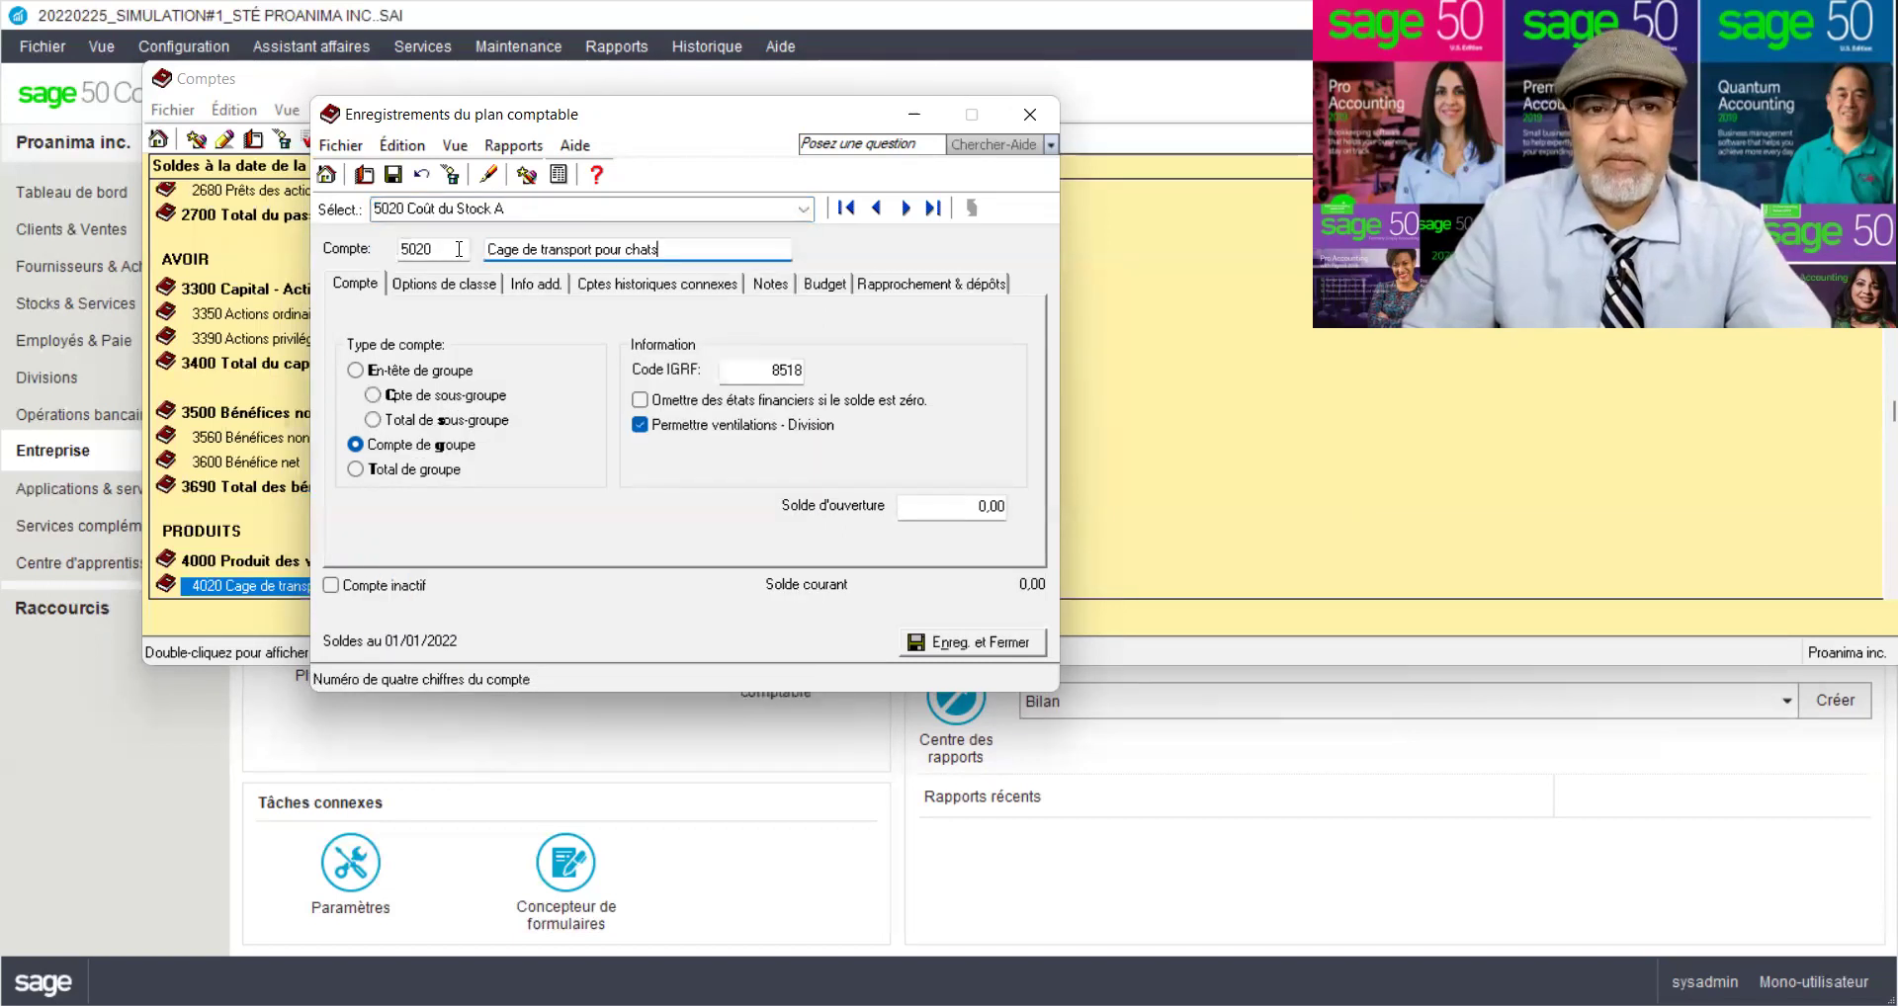
left_click(393, 177)
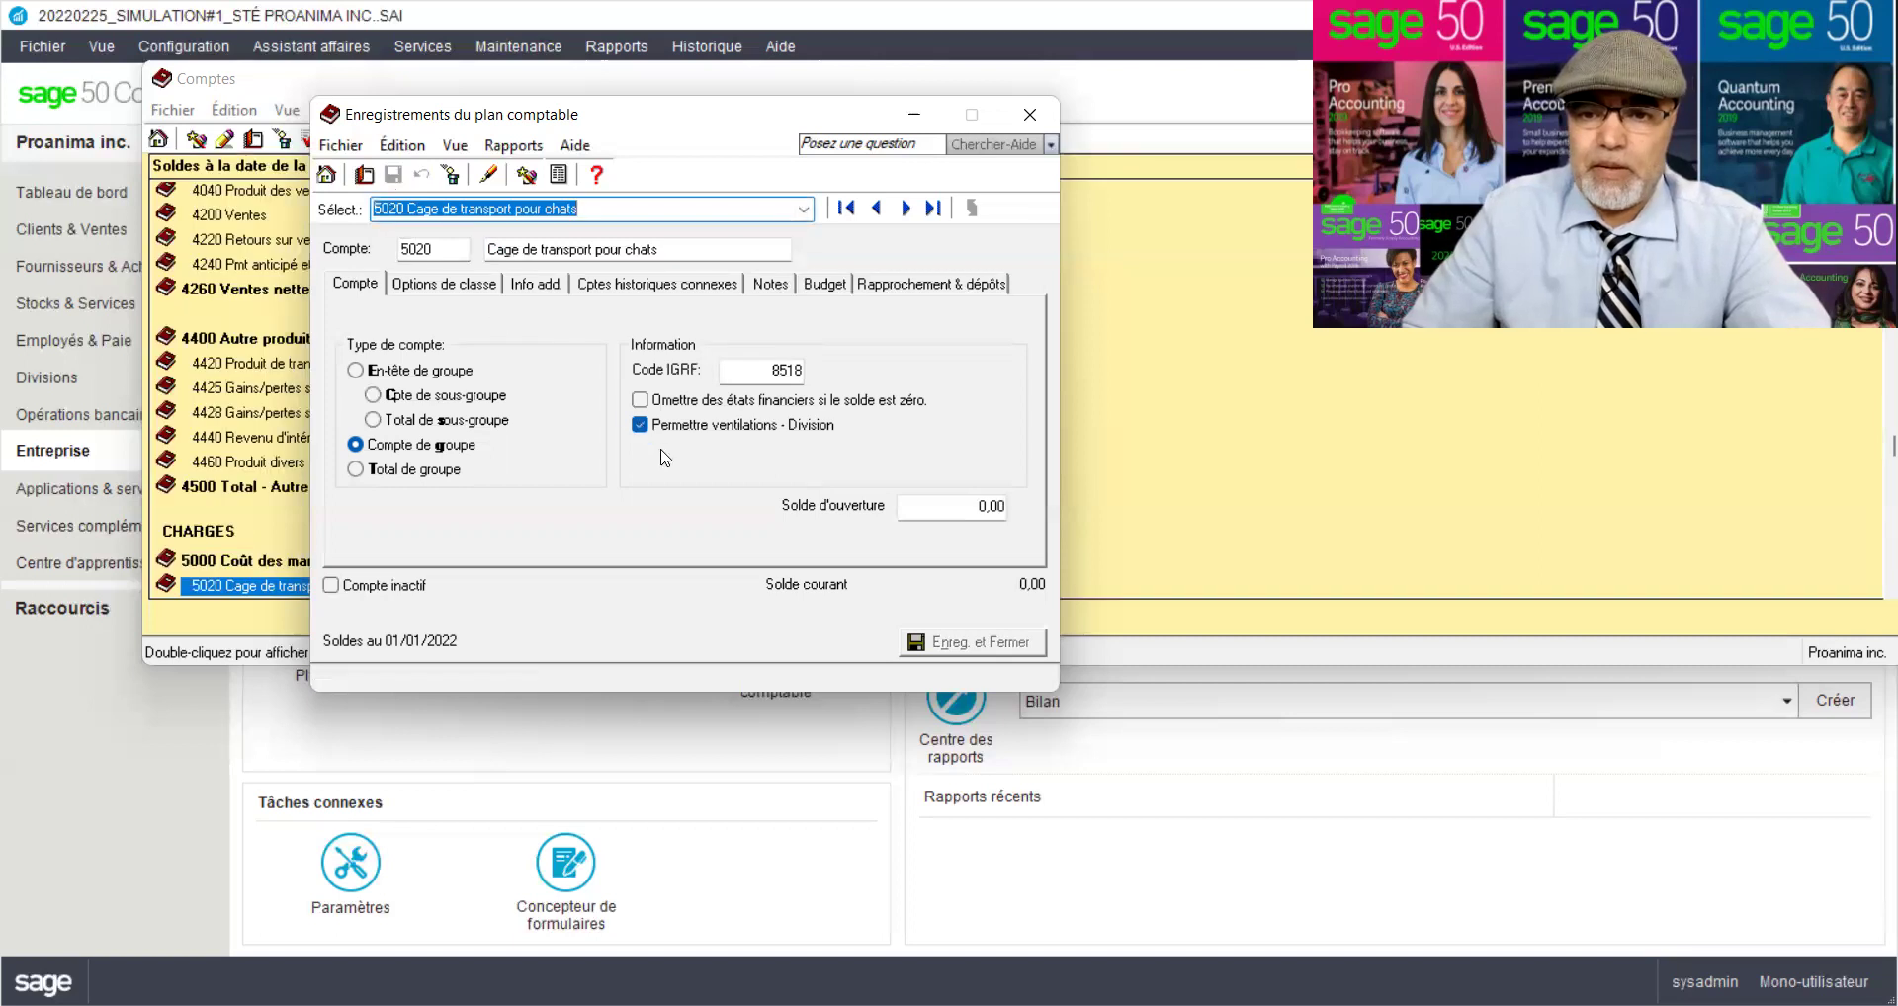
Rename account 1530 Stock B to "Kit de toilettage pour chiens", copy the new name, and save the record
left_click(803, 209)
left_click_drag(807, 563, 802, 238)
scroll(638, 436, "down", 5)
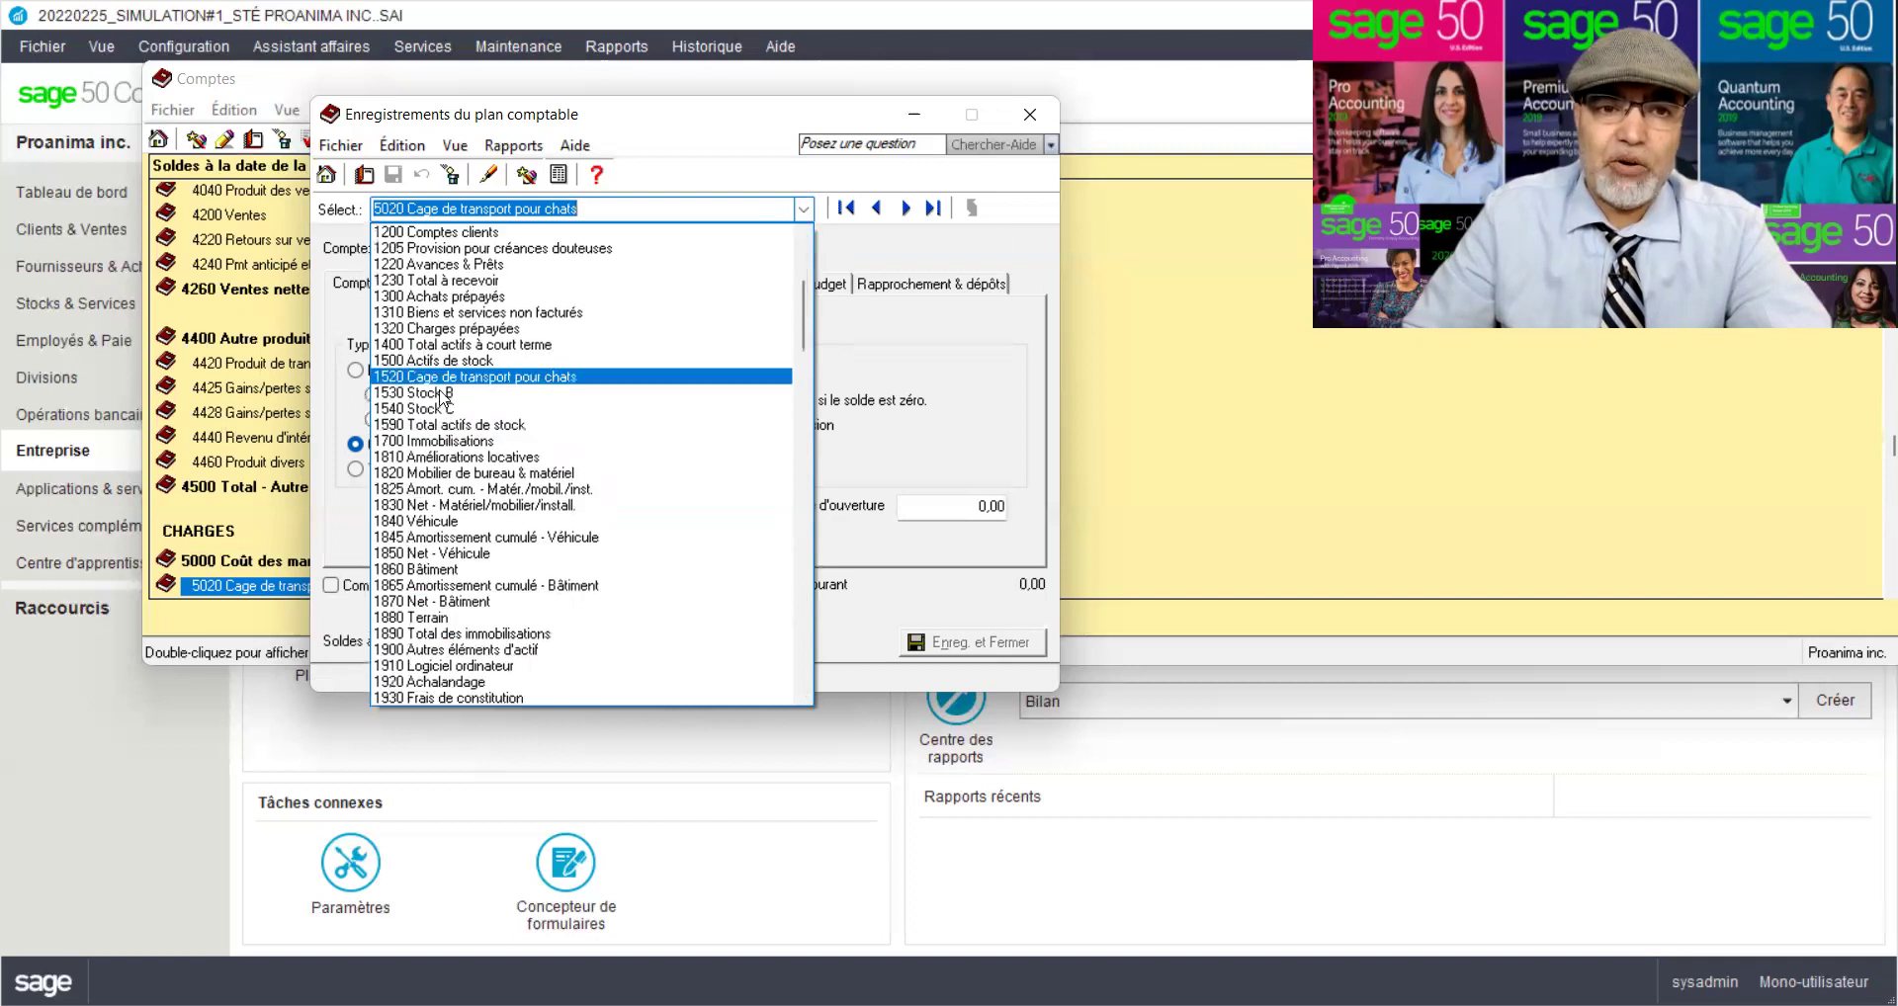
left_click(442, 394)
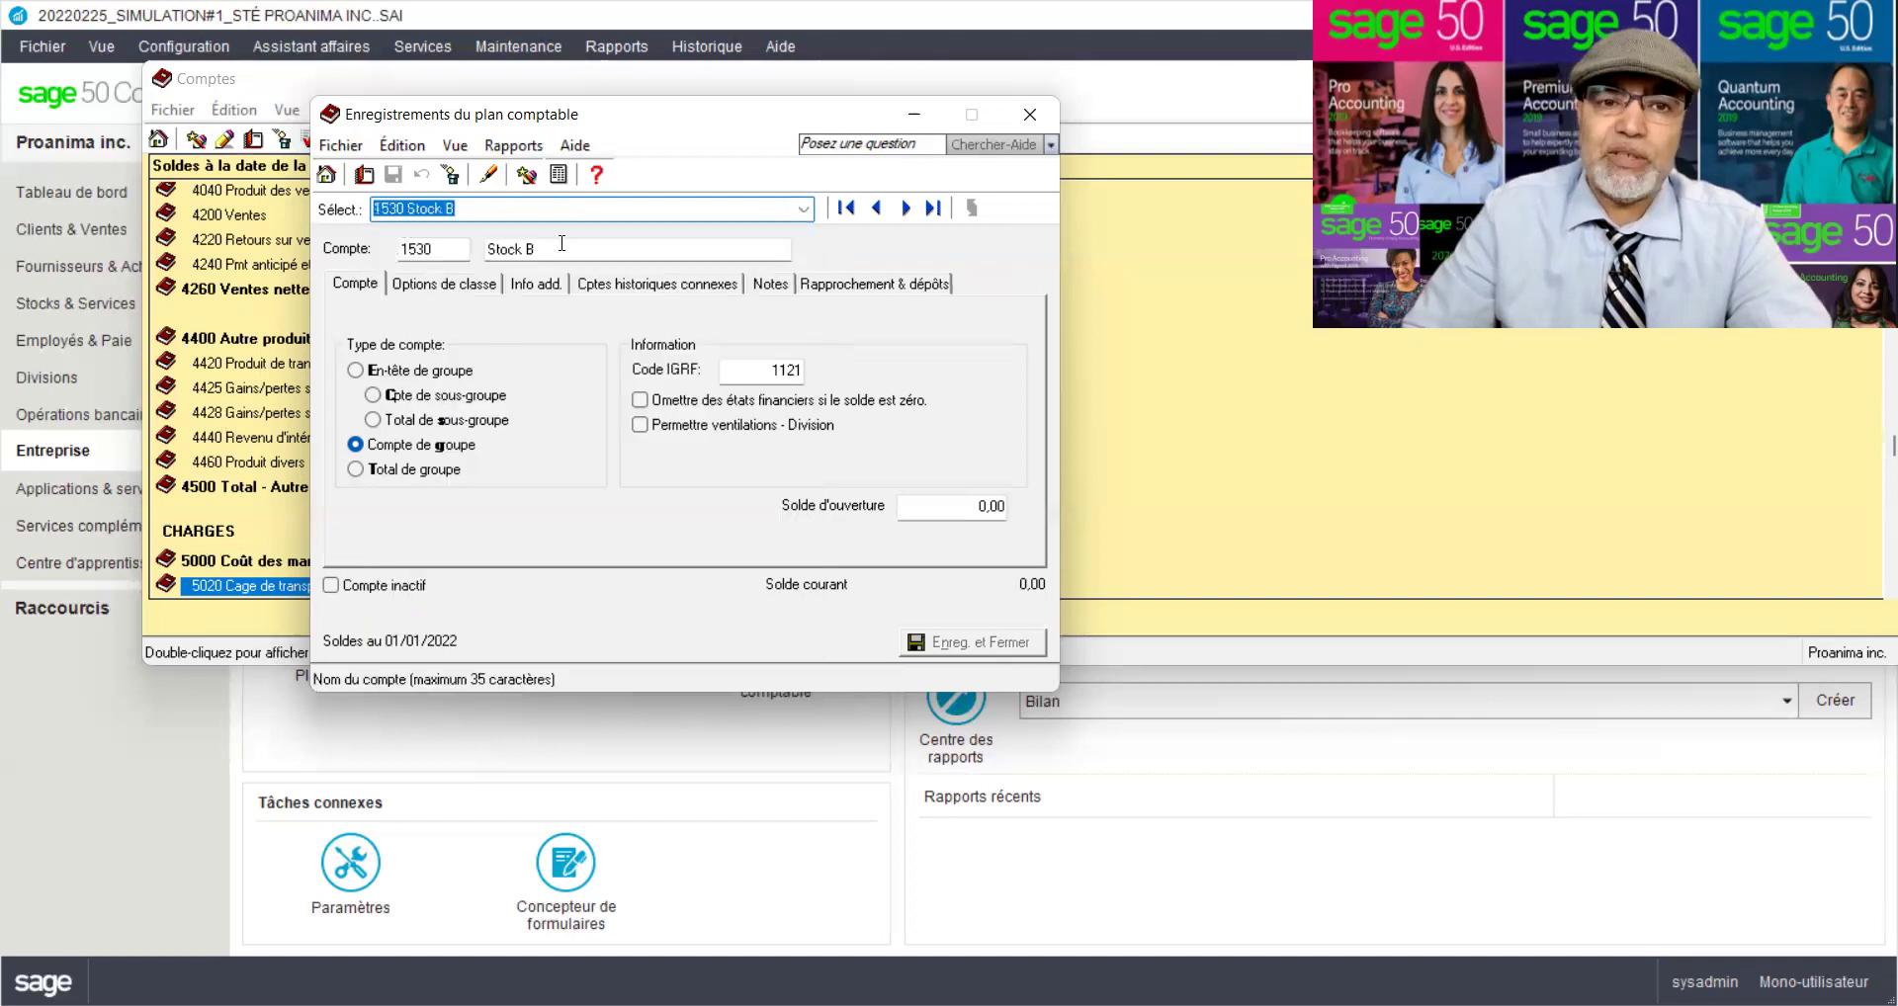
left_click_drag(534, 248, 488, 249)
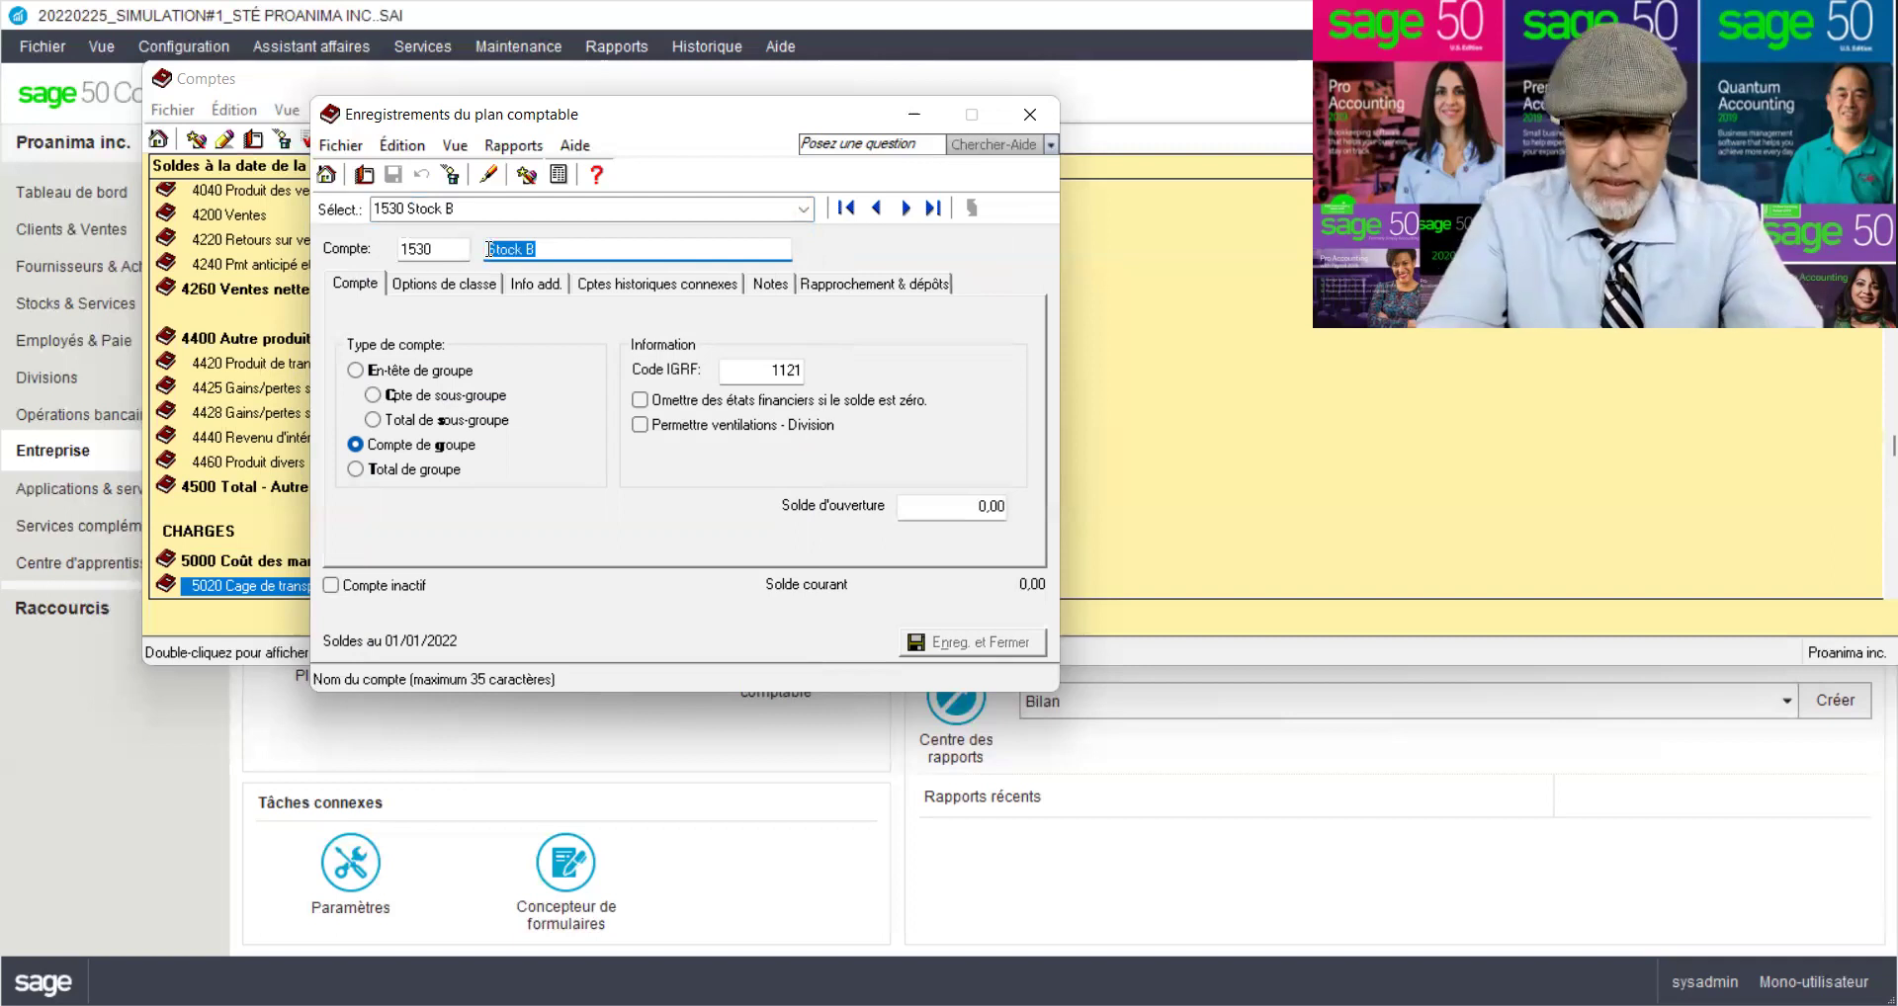
type("Kit de toilettage pour chiens")
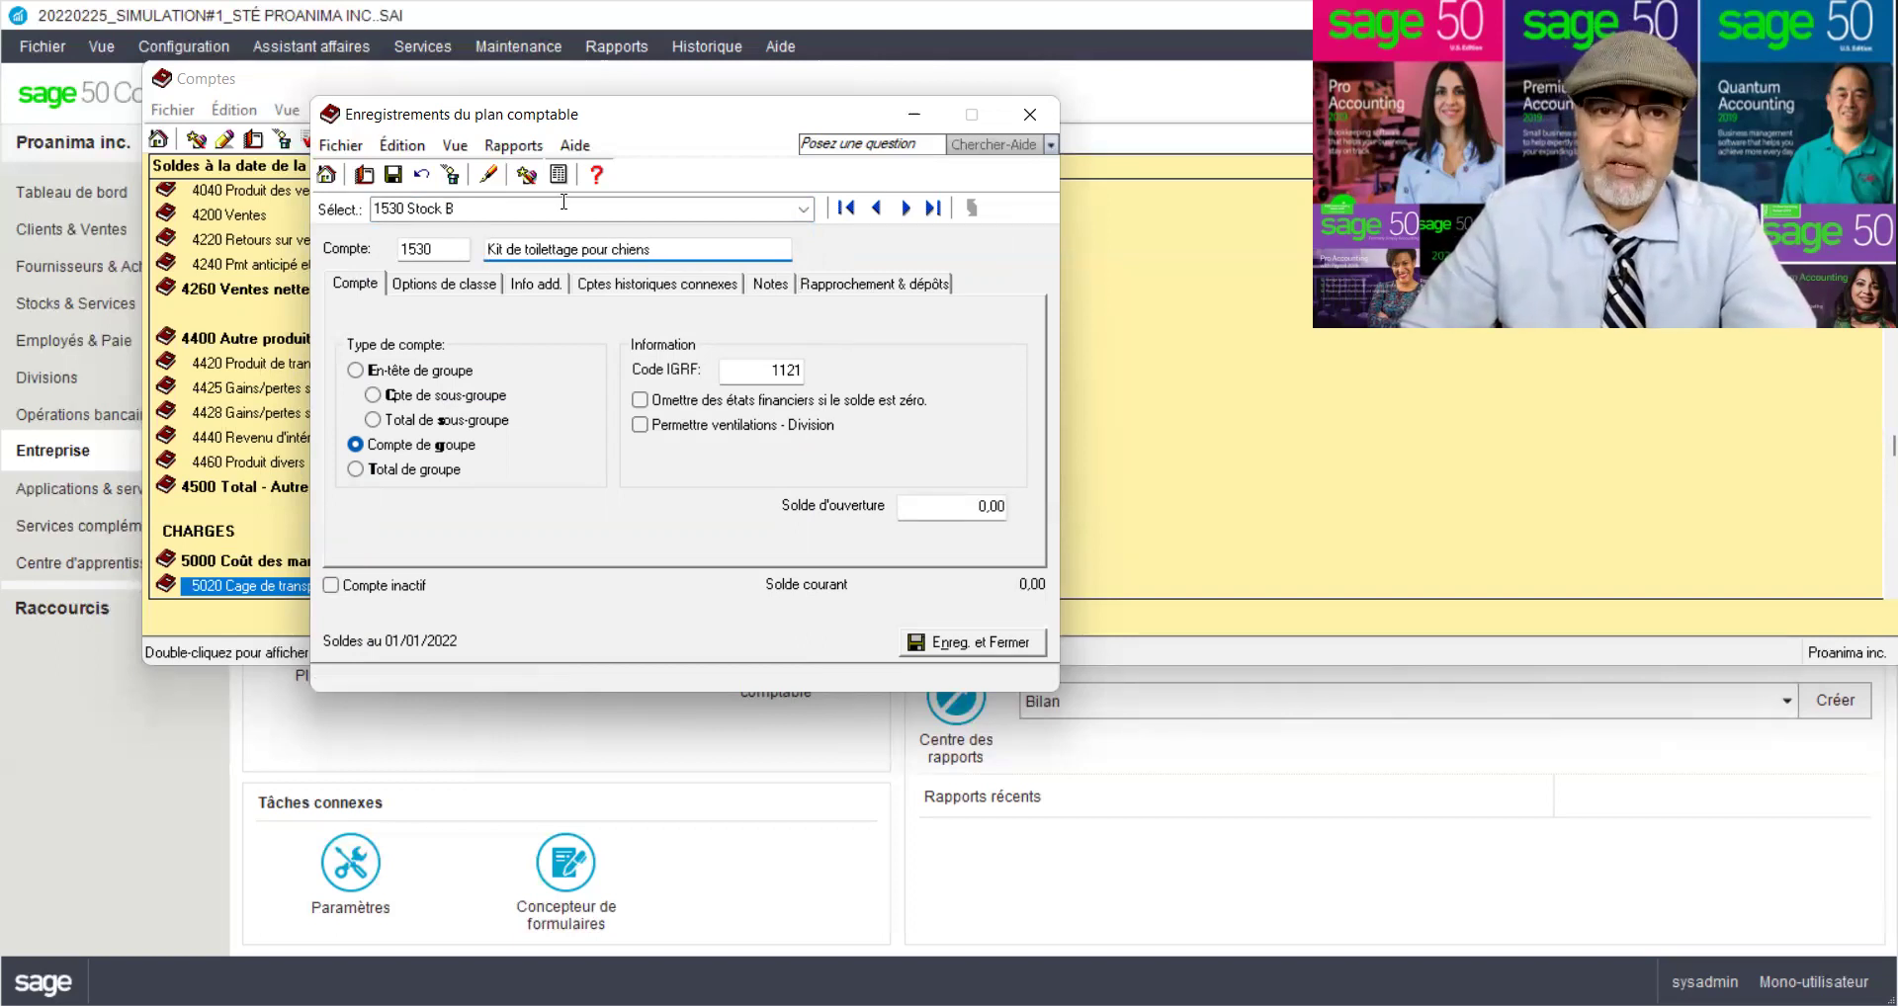
left_click_drag(692, 251, 479, 245)
key("ctrl+c")
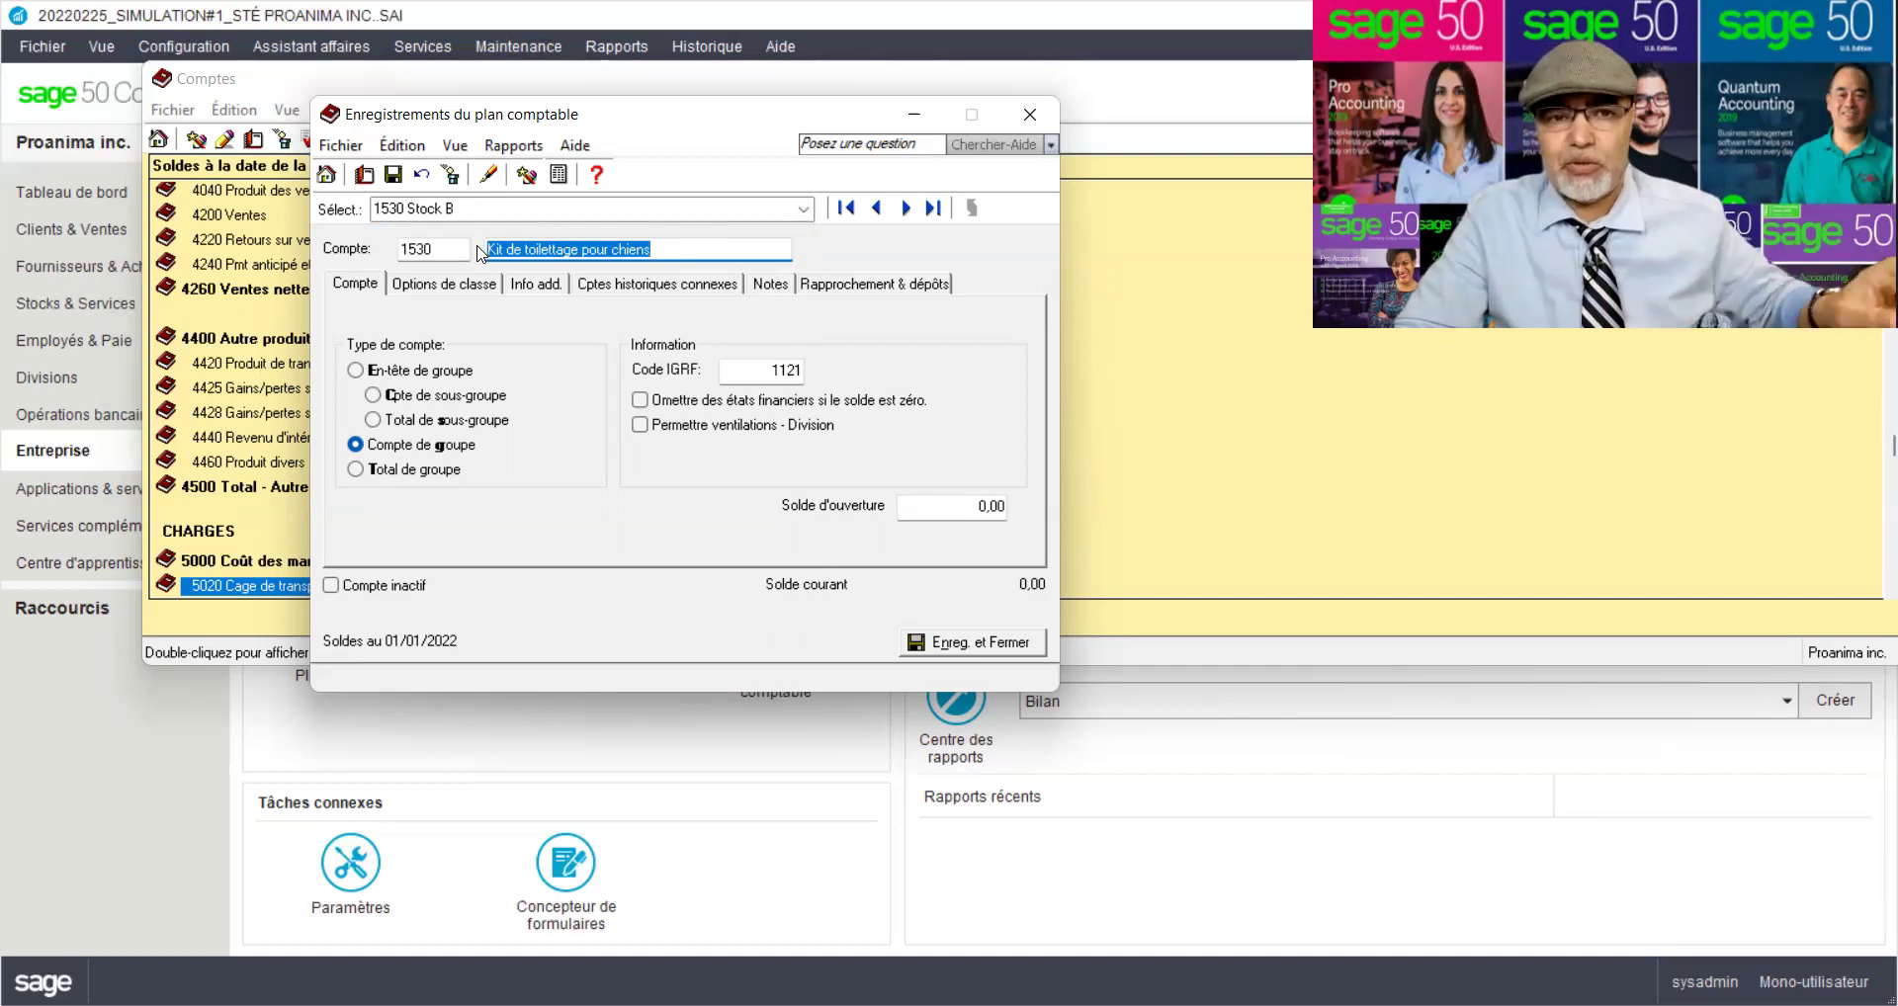
left_click(394, 176)
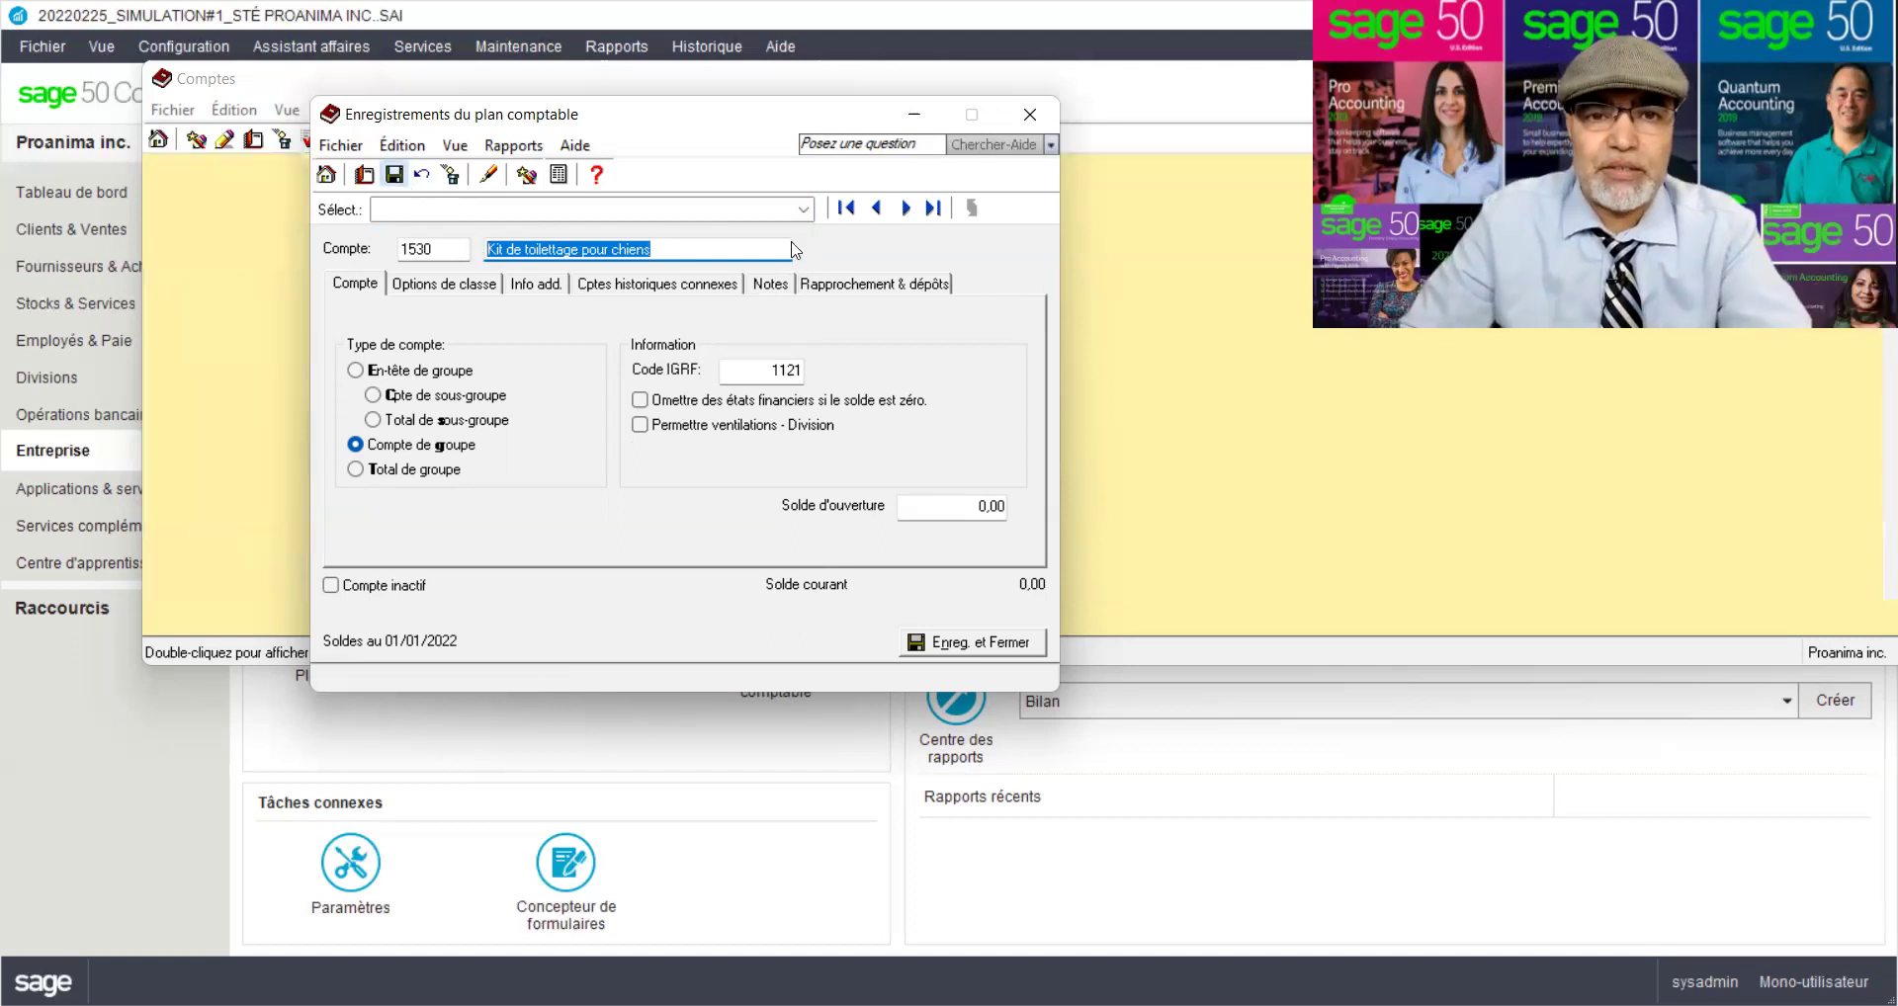
Rename account 4030 Produit des ventes de stock B with the copied name "Kit de toilettage pour chiens" and save it
left_click(803, 210)
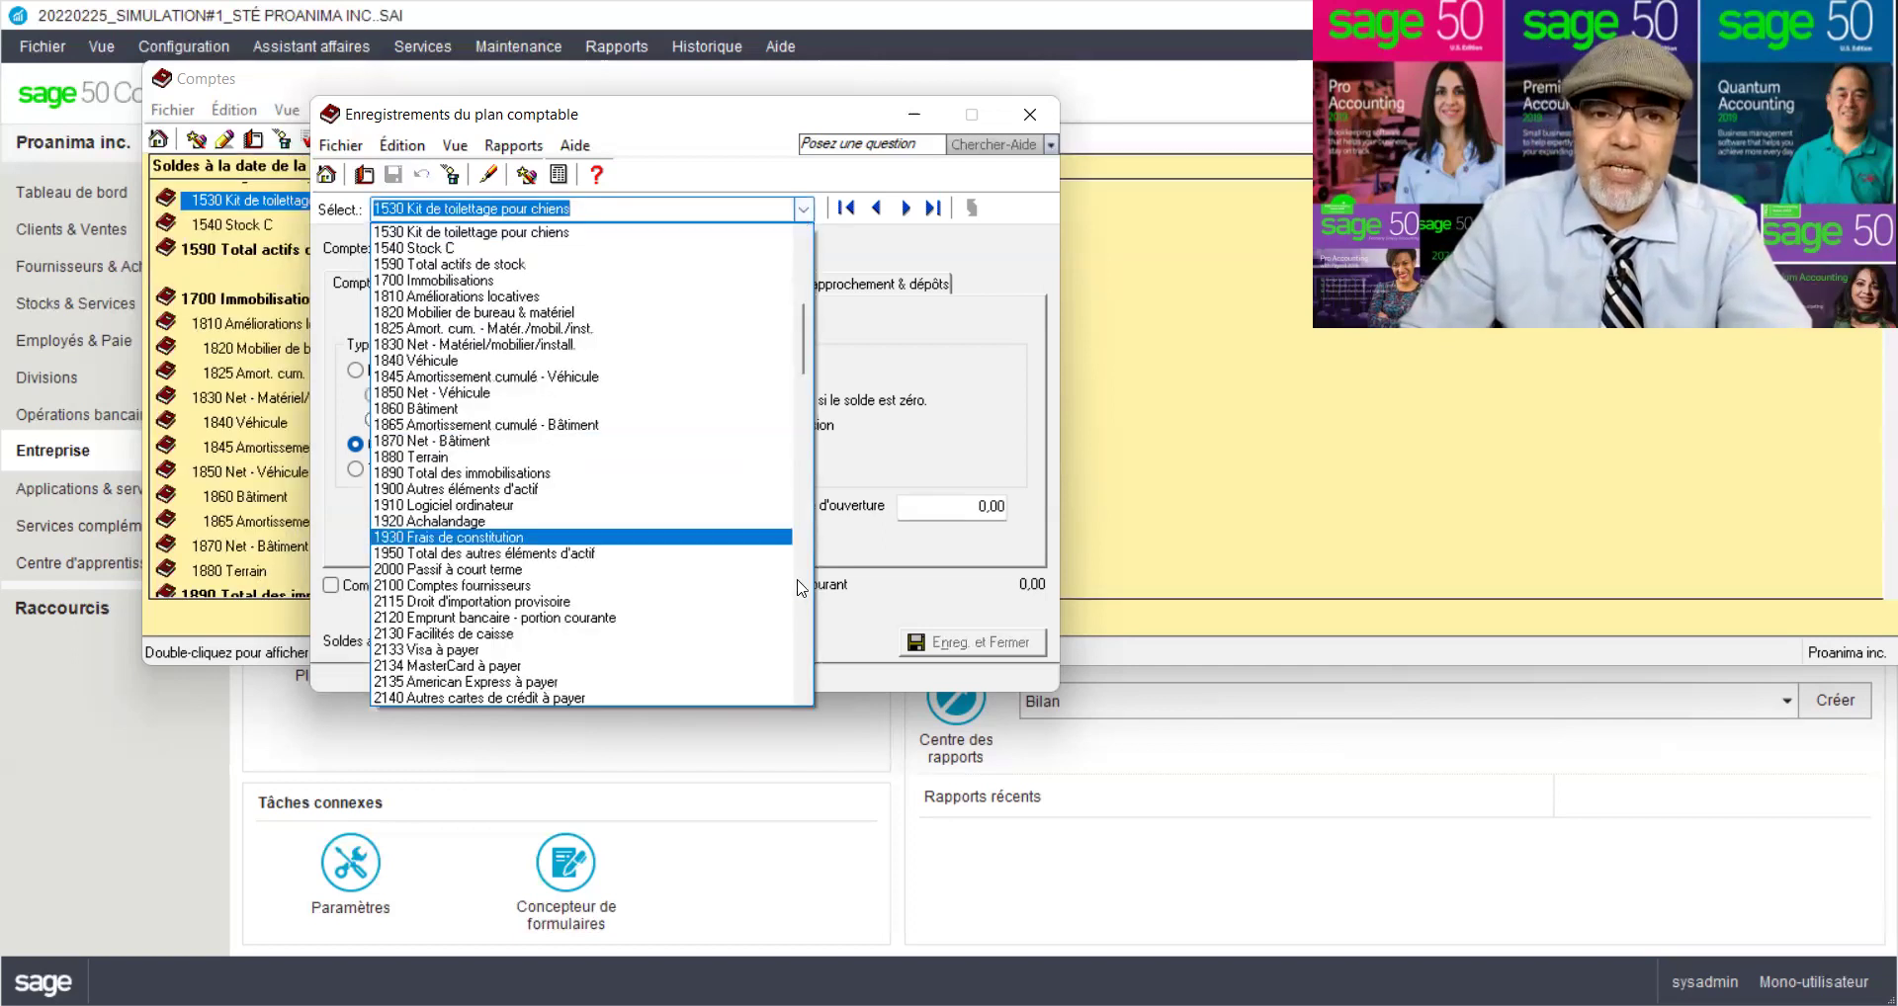
scroll(808, 594, "down", 5)
scroll(809, 593, "down", 5)
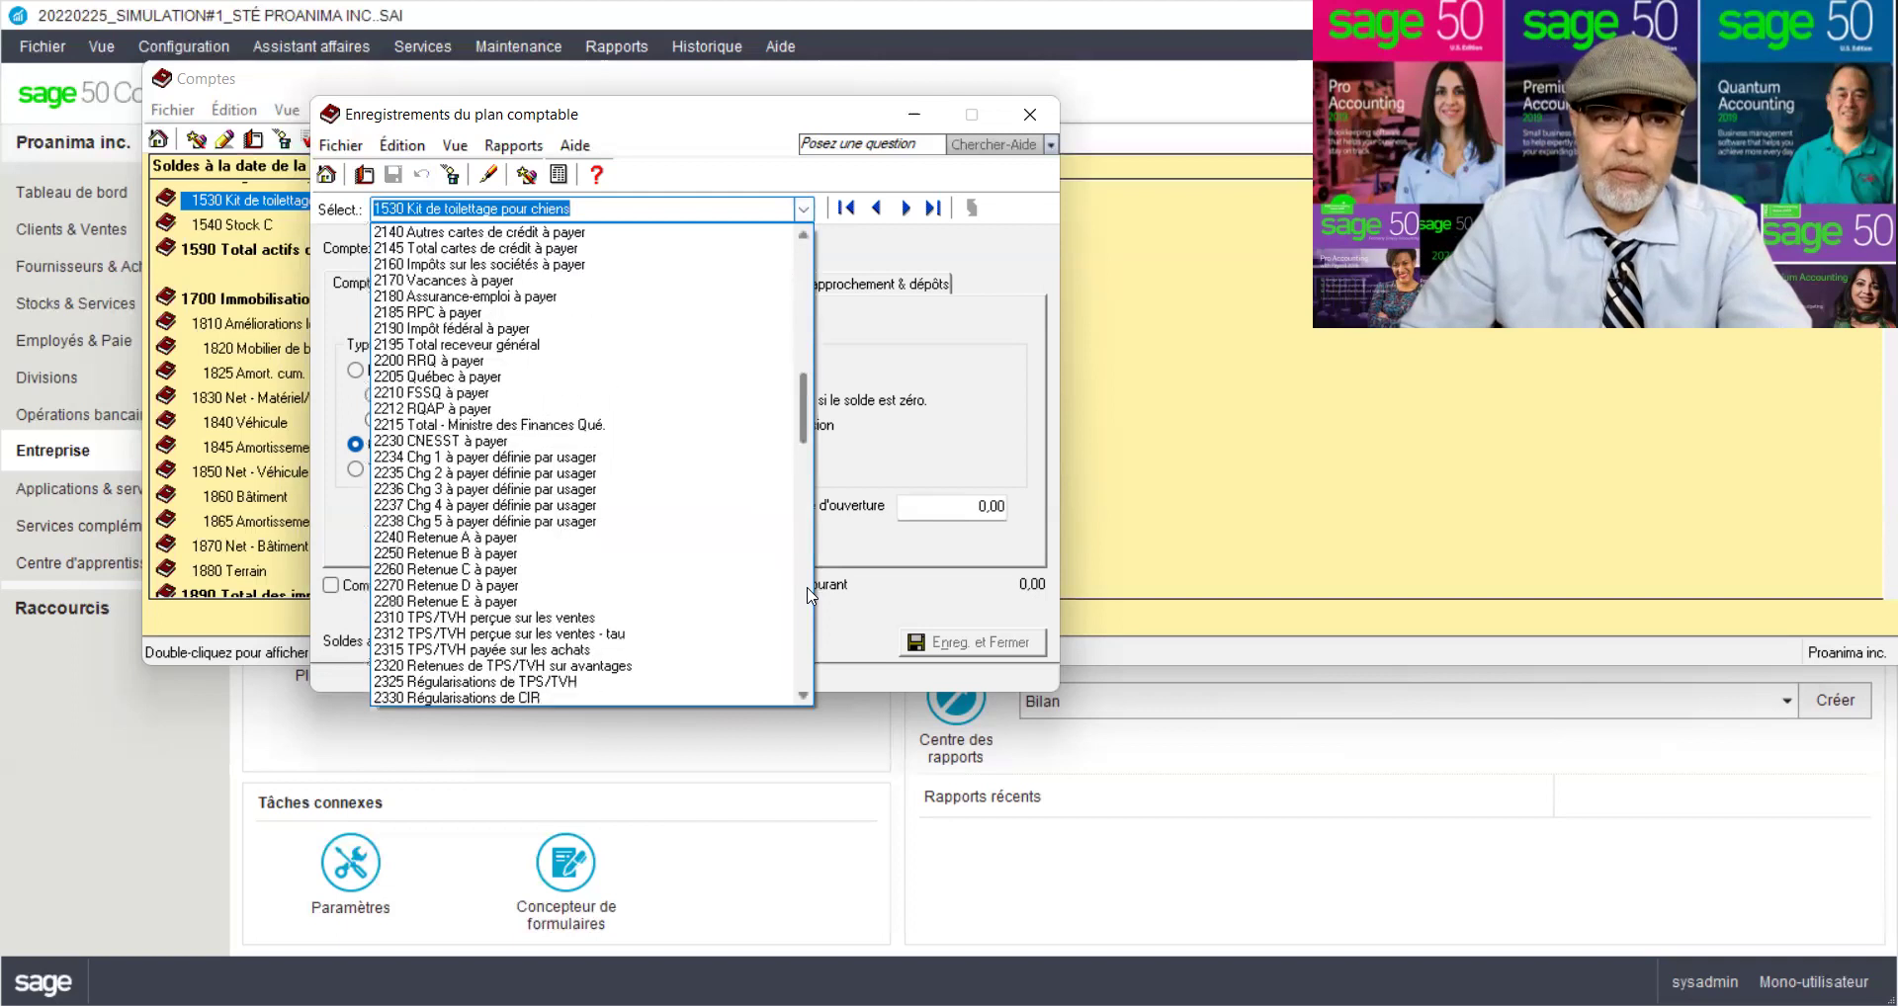
scroll(809, 593, "down", 10)
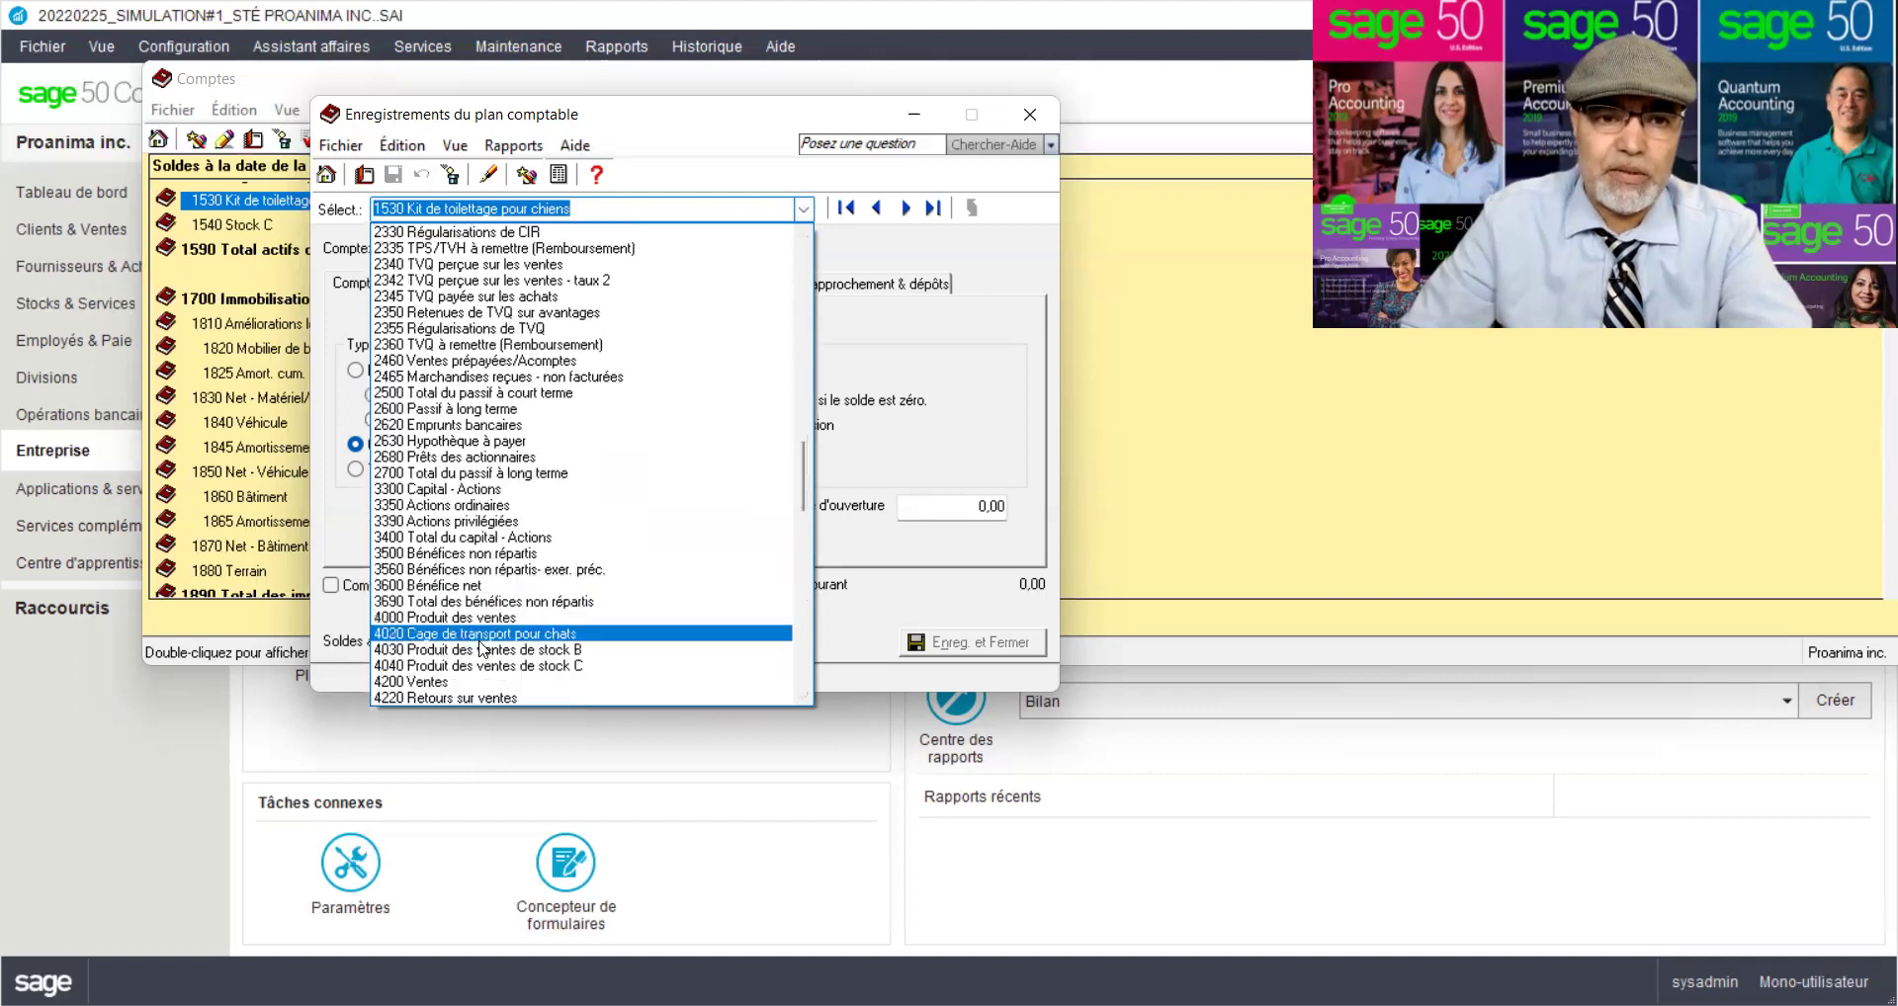
left_click(476, 652)
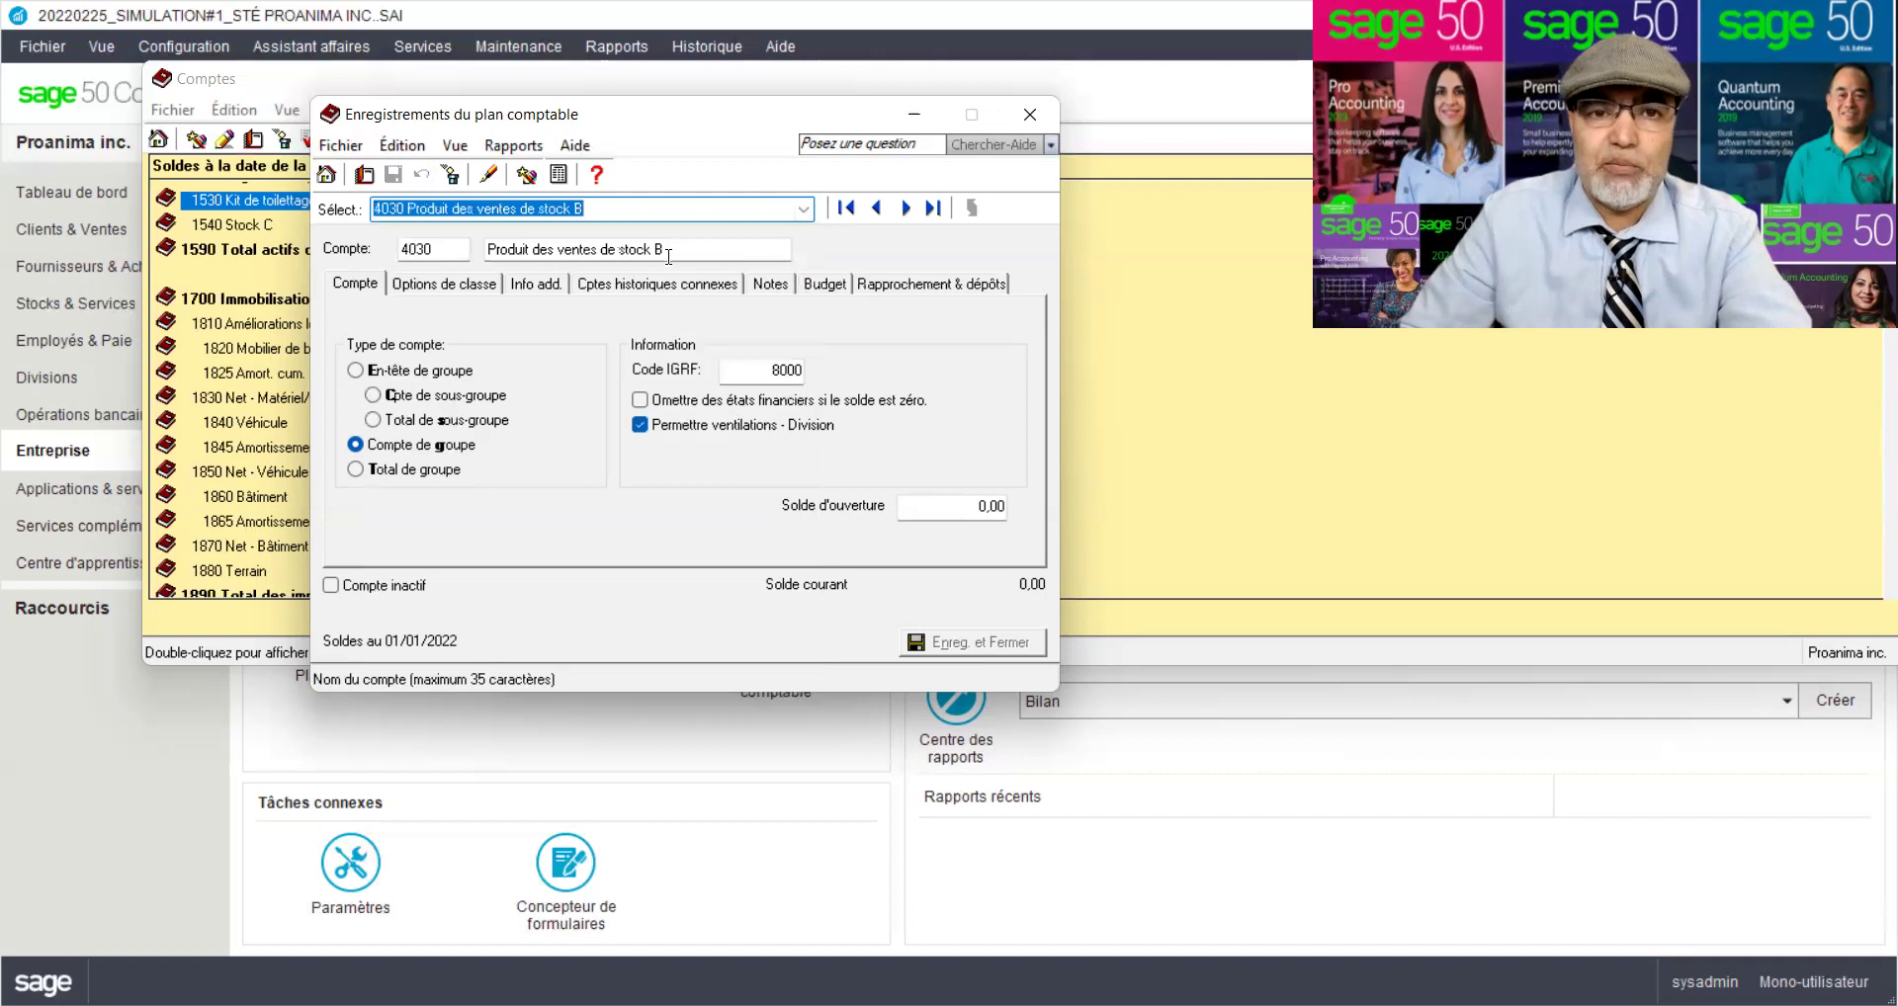
left_click_drag(692, 249, 474, 257)
key("ctrl+v")
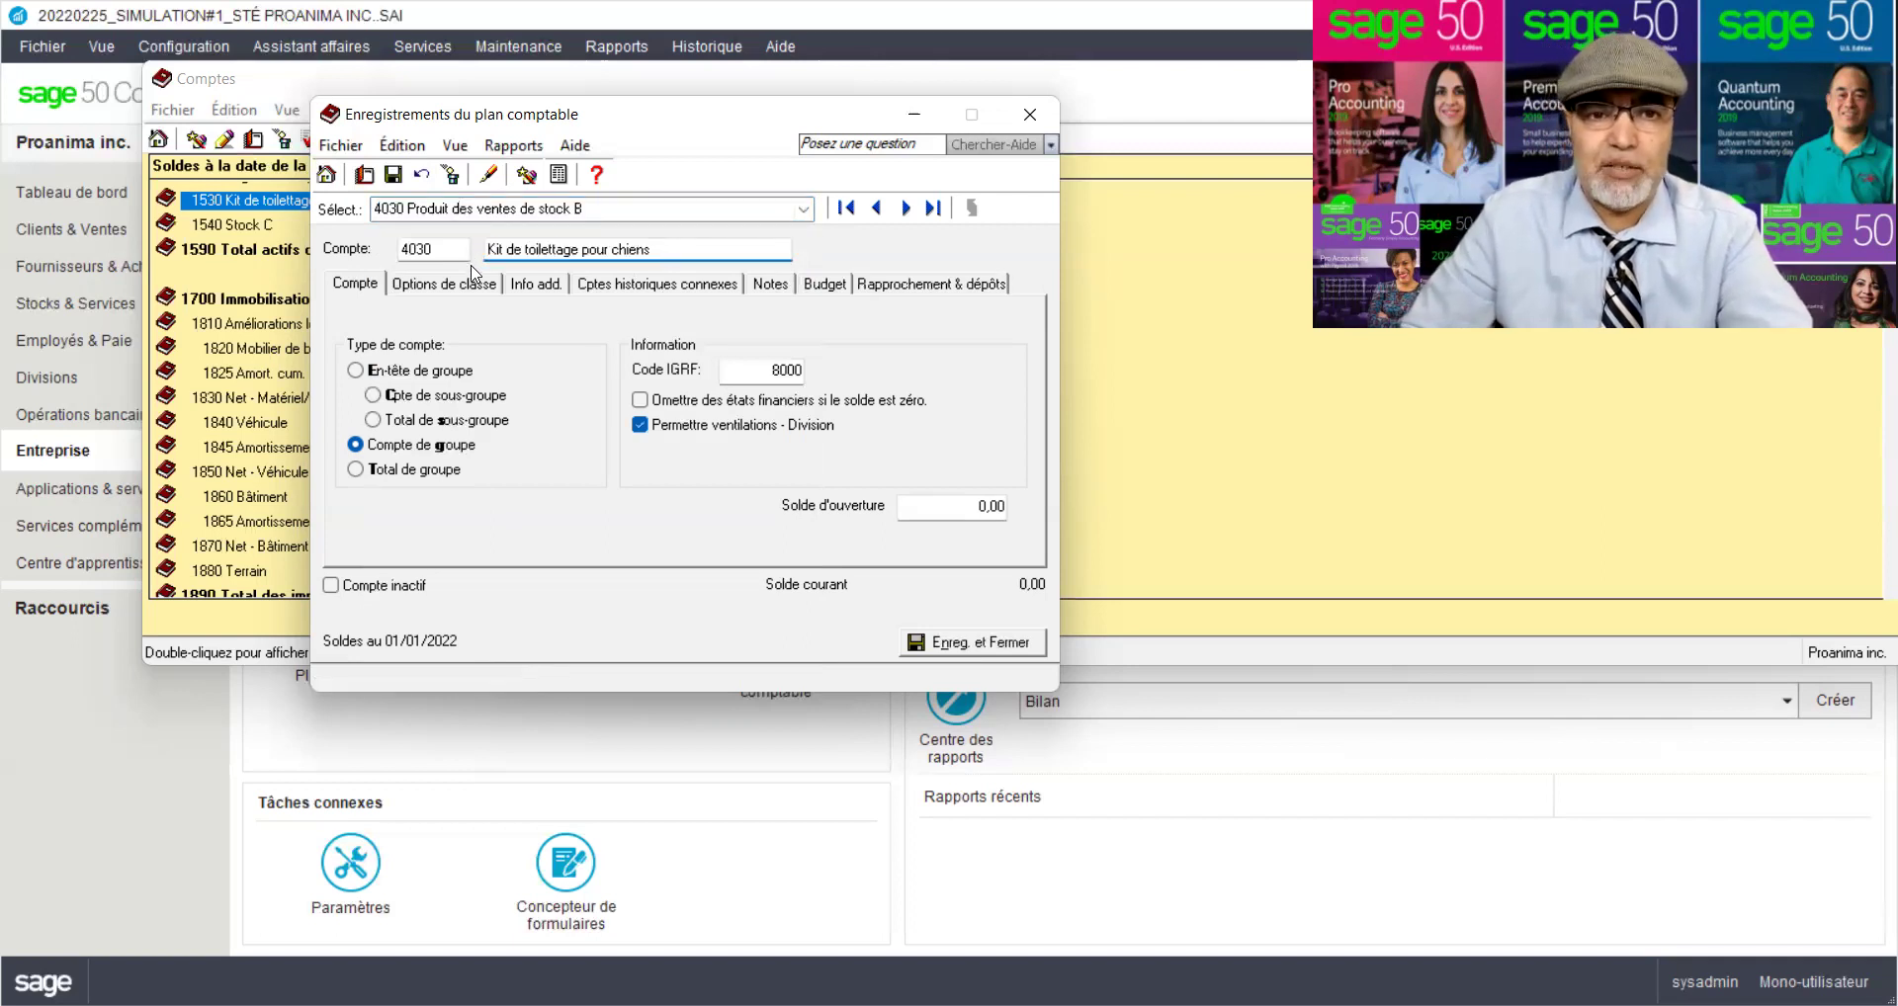
left_click(394, 176)
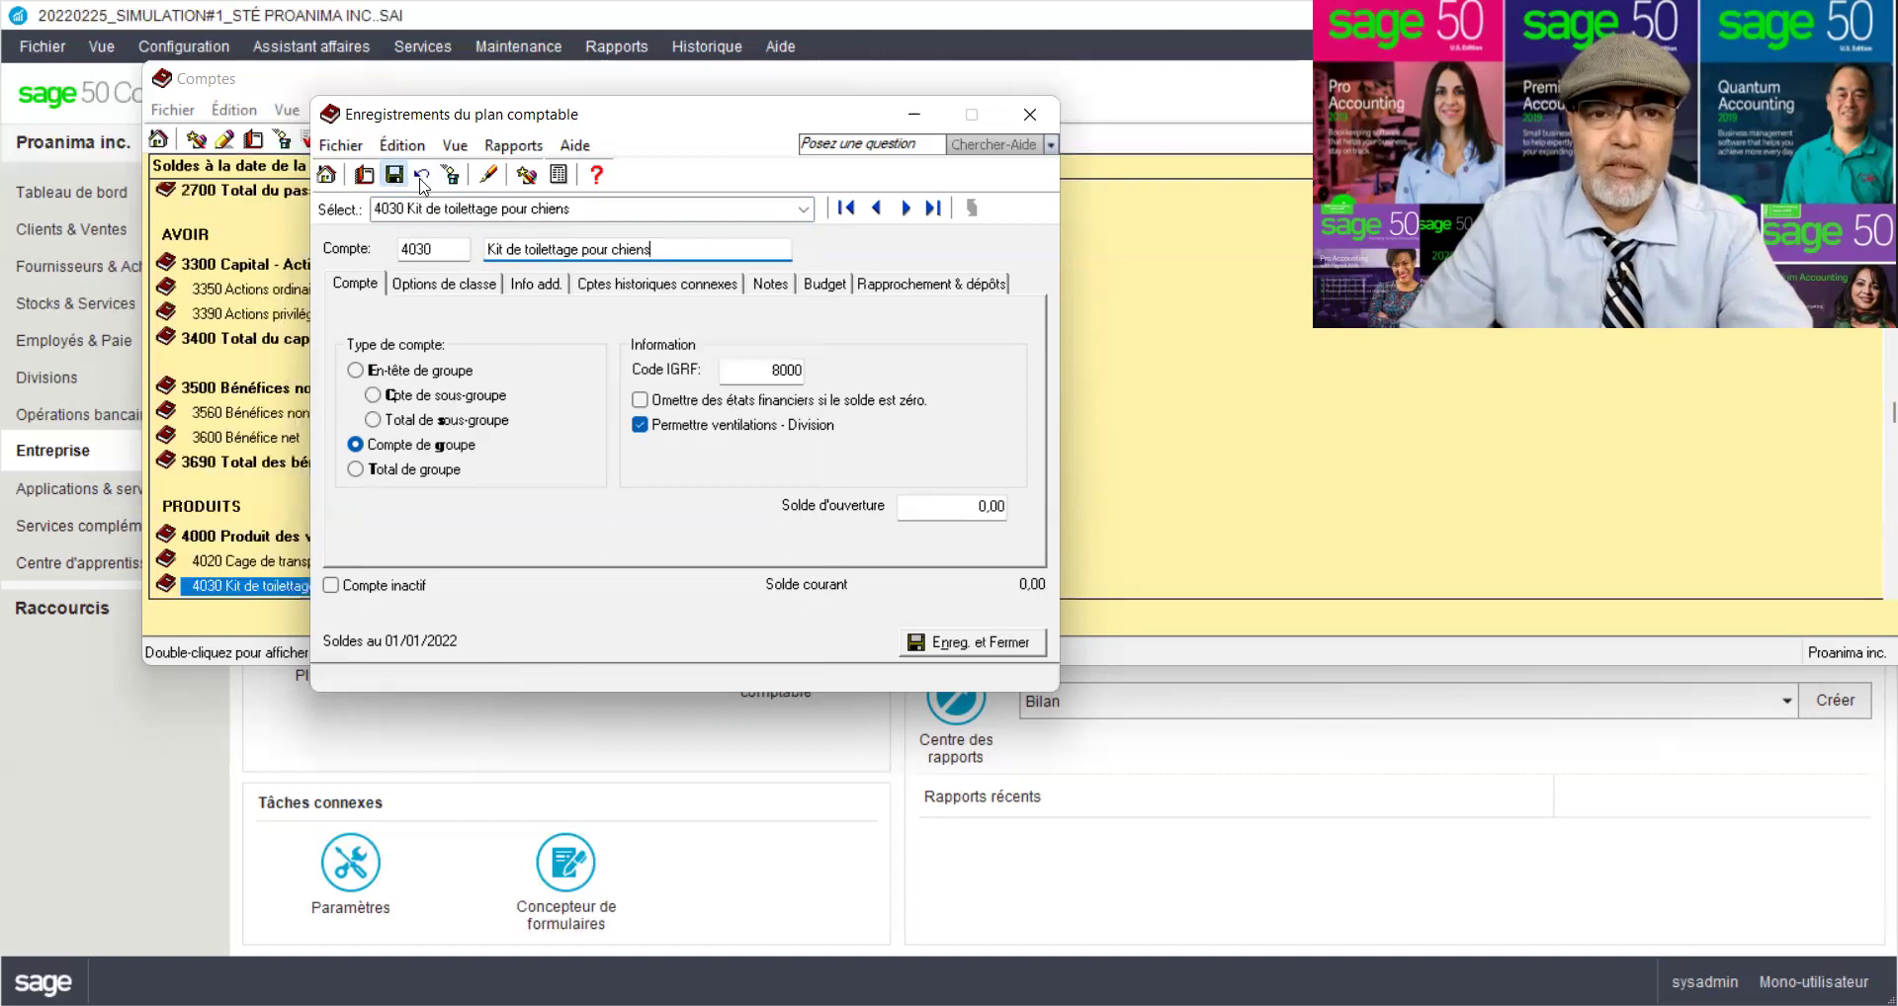
Rename account 5030 Coût du Stock B with the copied name "Kit de toilettage pour chiens" and save it
left_click(806, 210)
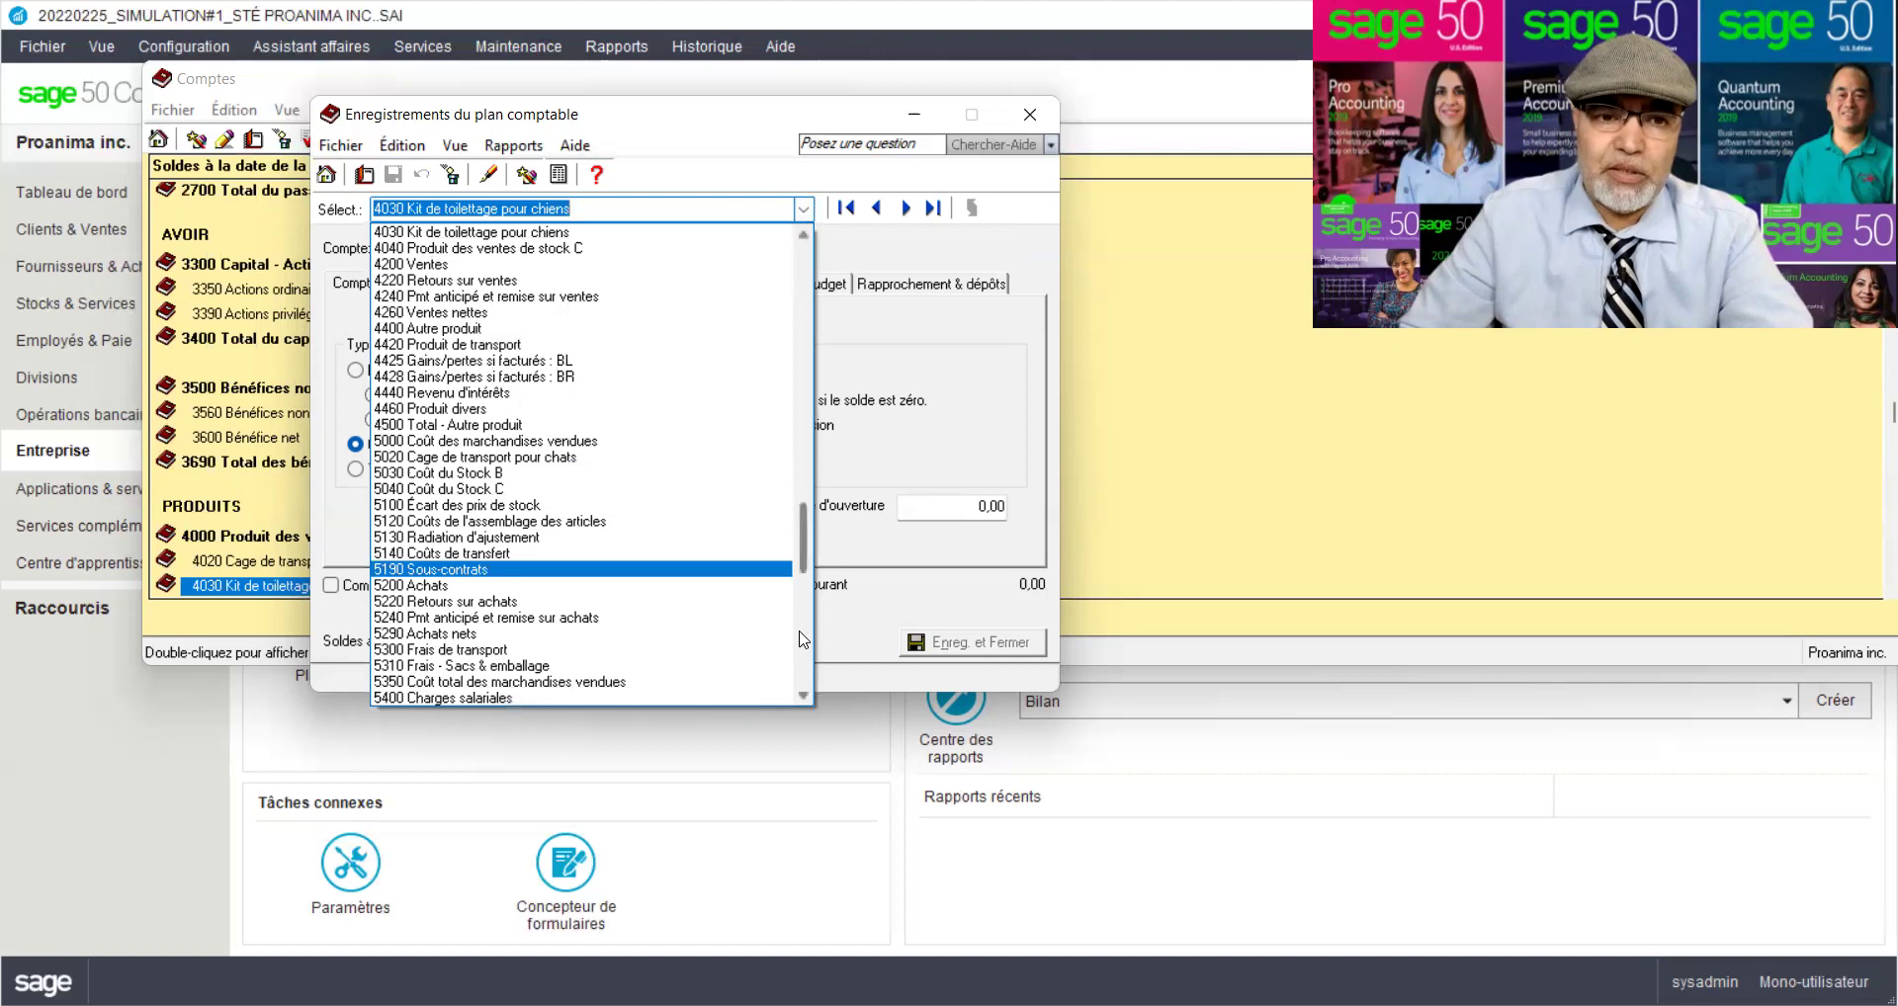
left_click(453, 474)
left_click(605, 250)
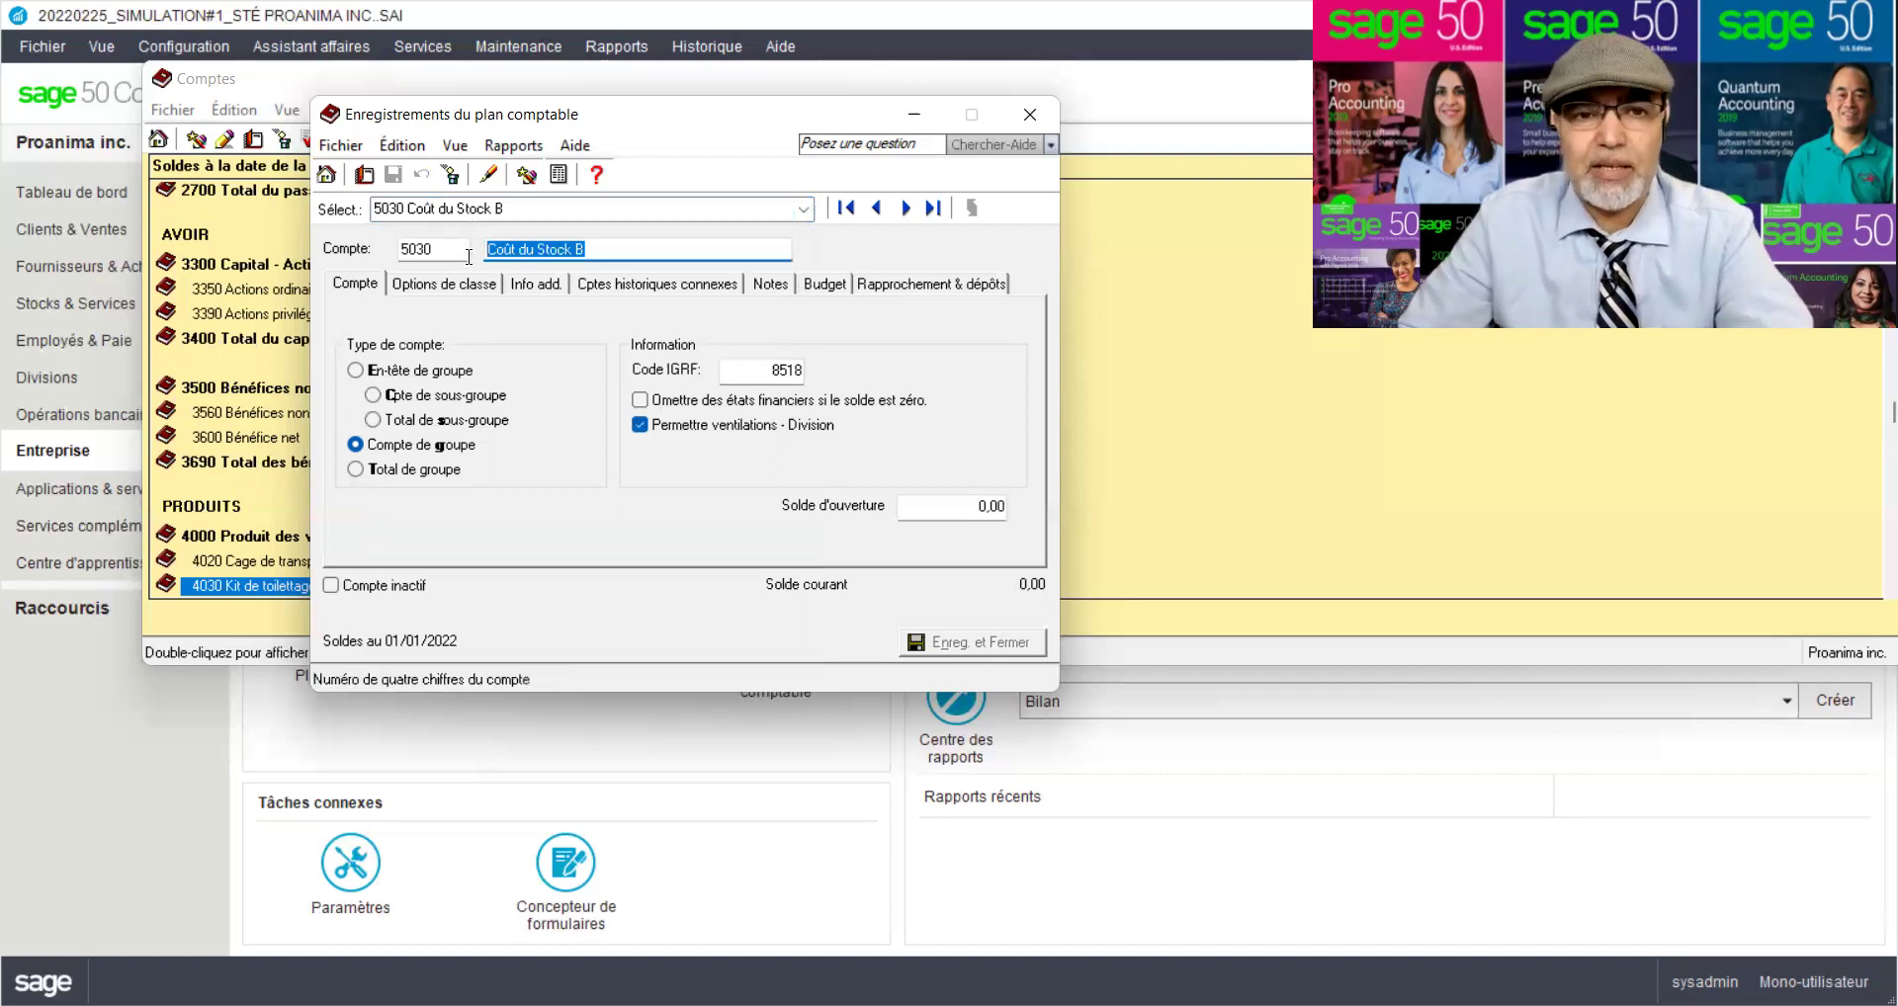
key("ctrl+v")
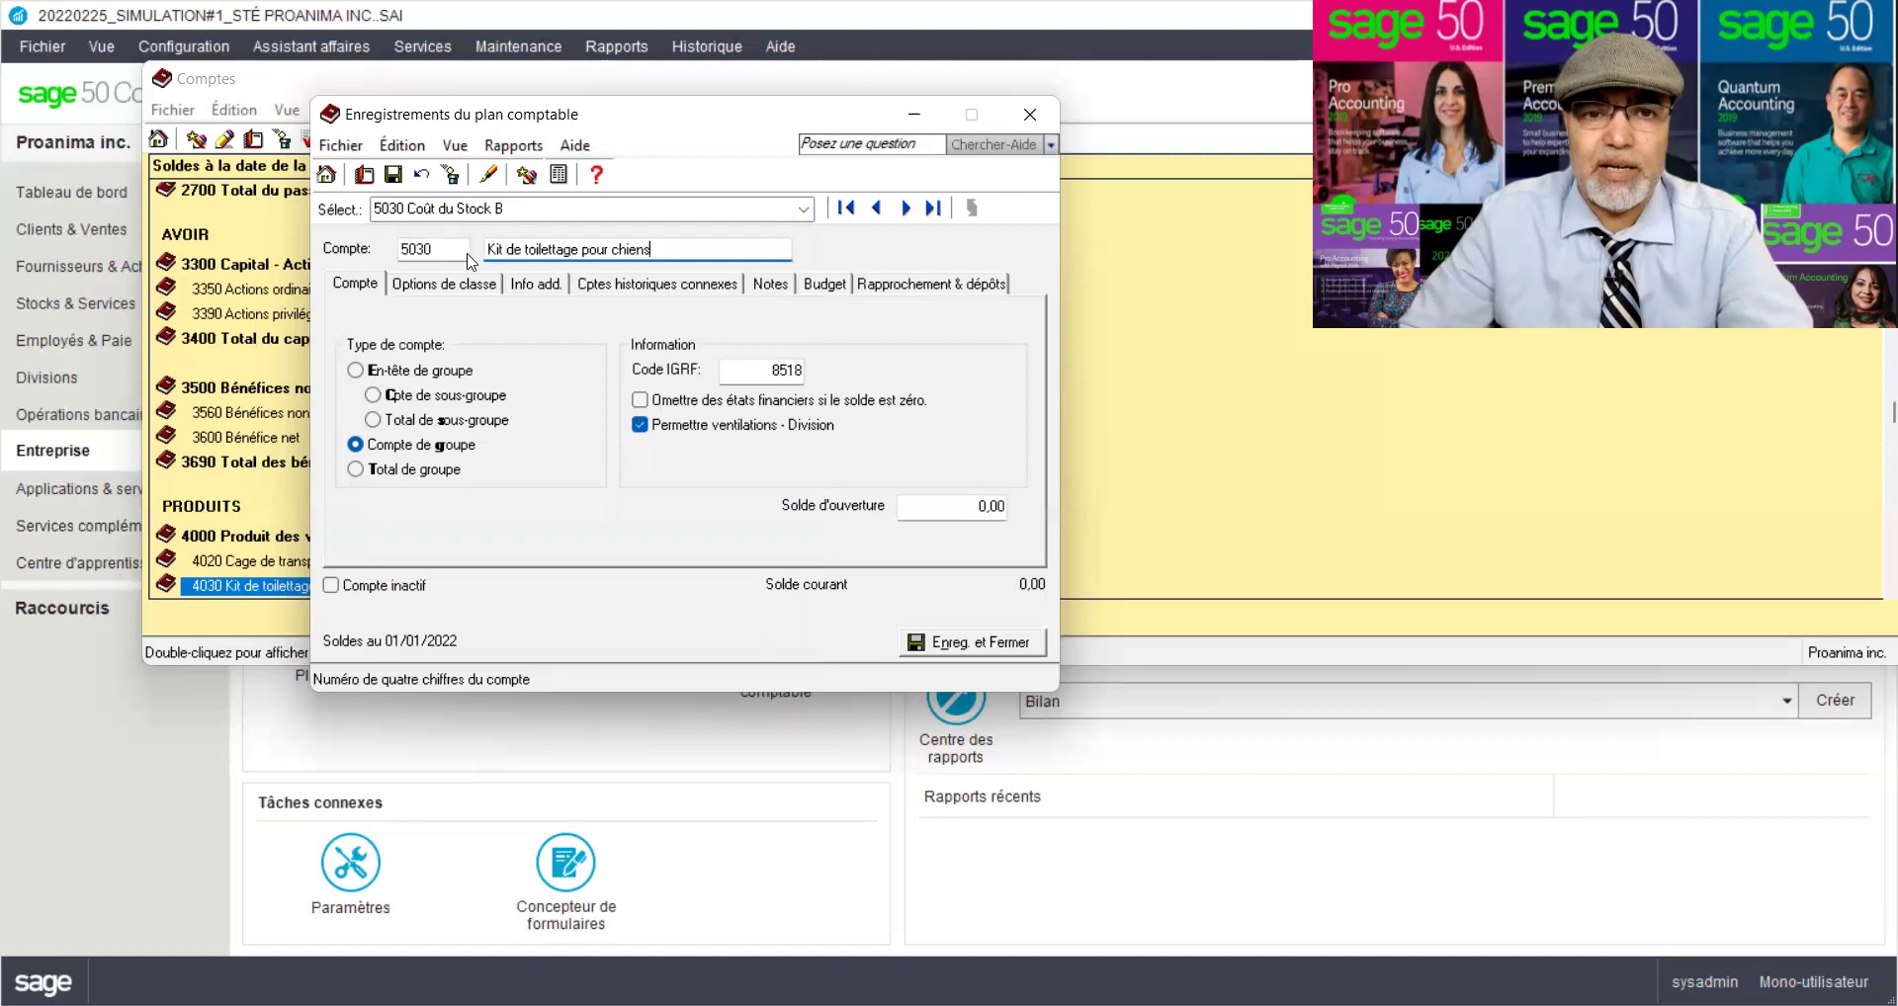
left_click(393, 175)
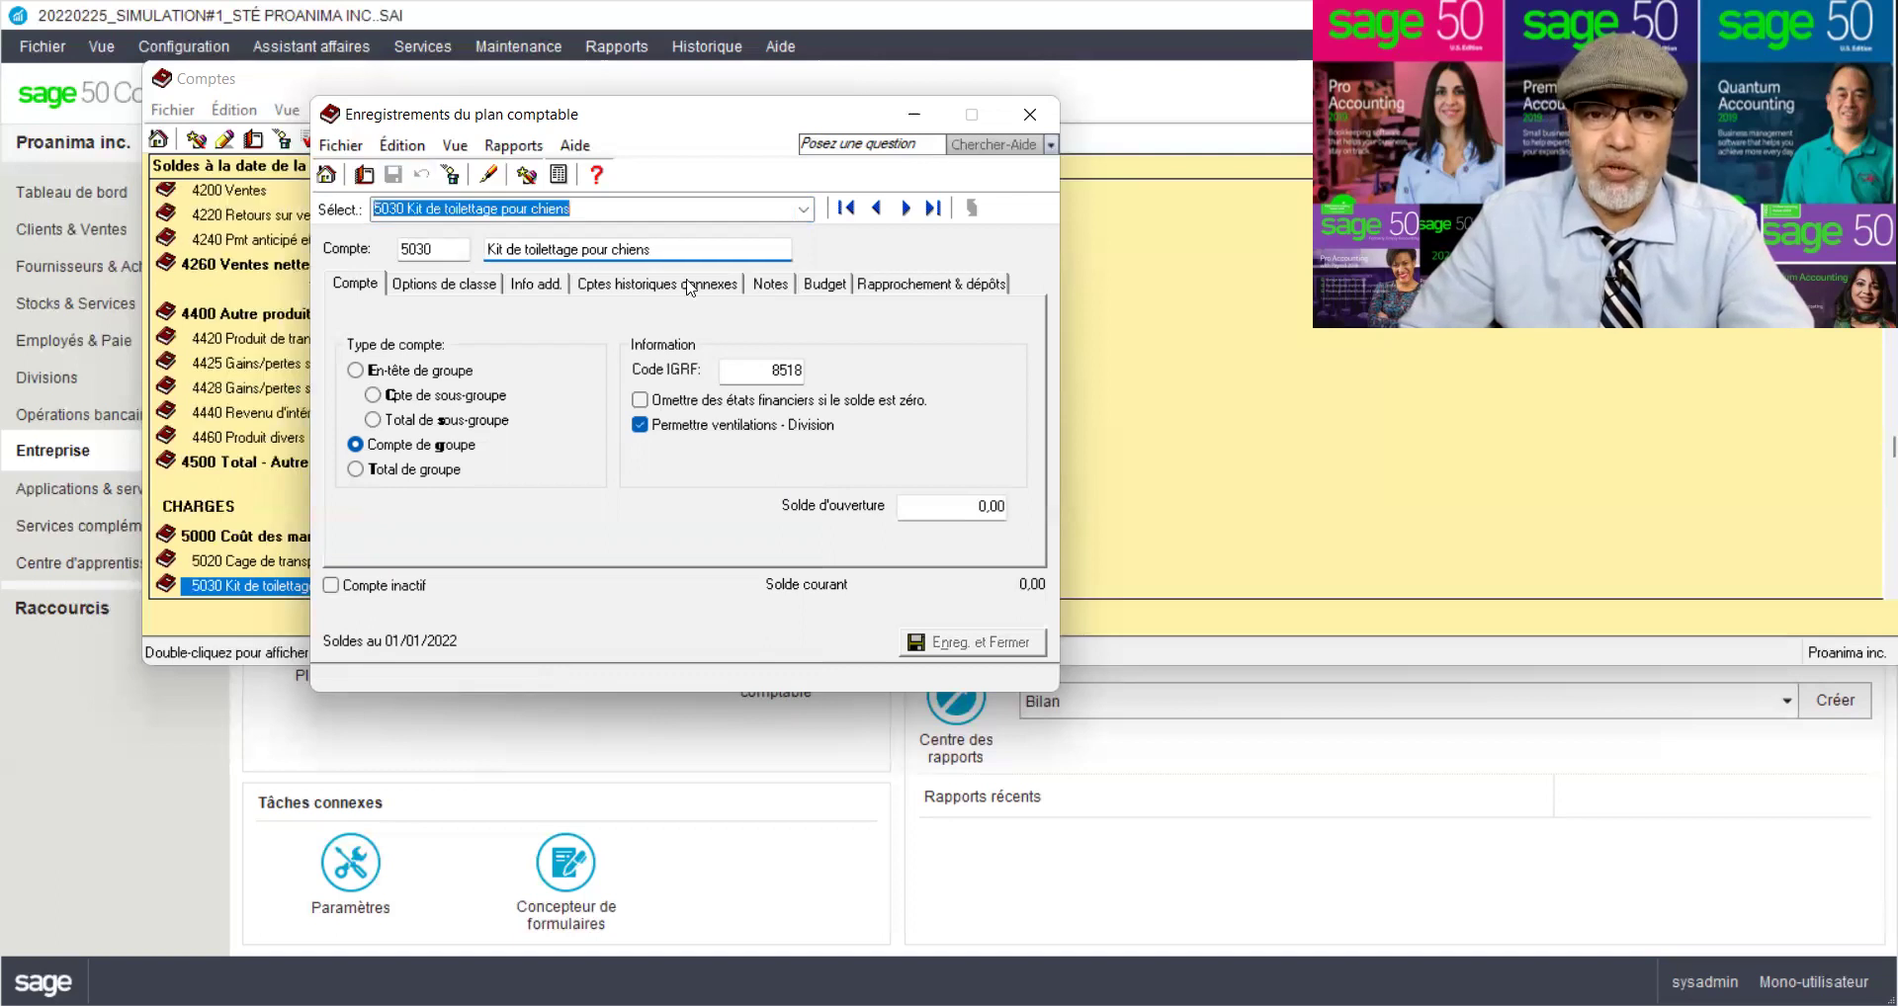
Rename account 1540 Stock C to "Parc de jeux animalier", copy the new name, and save the record
left_click(804, 209)
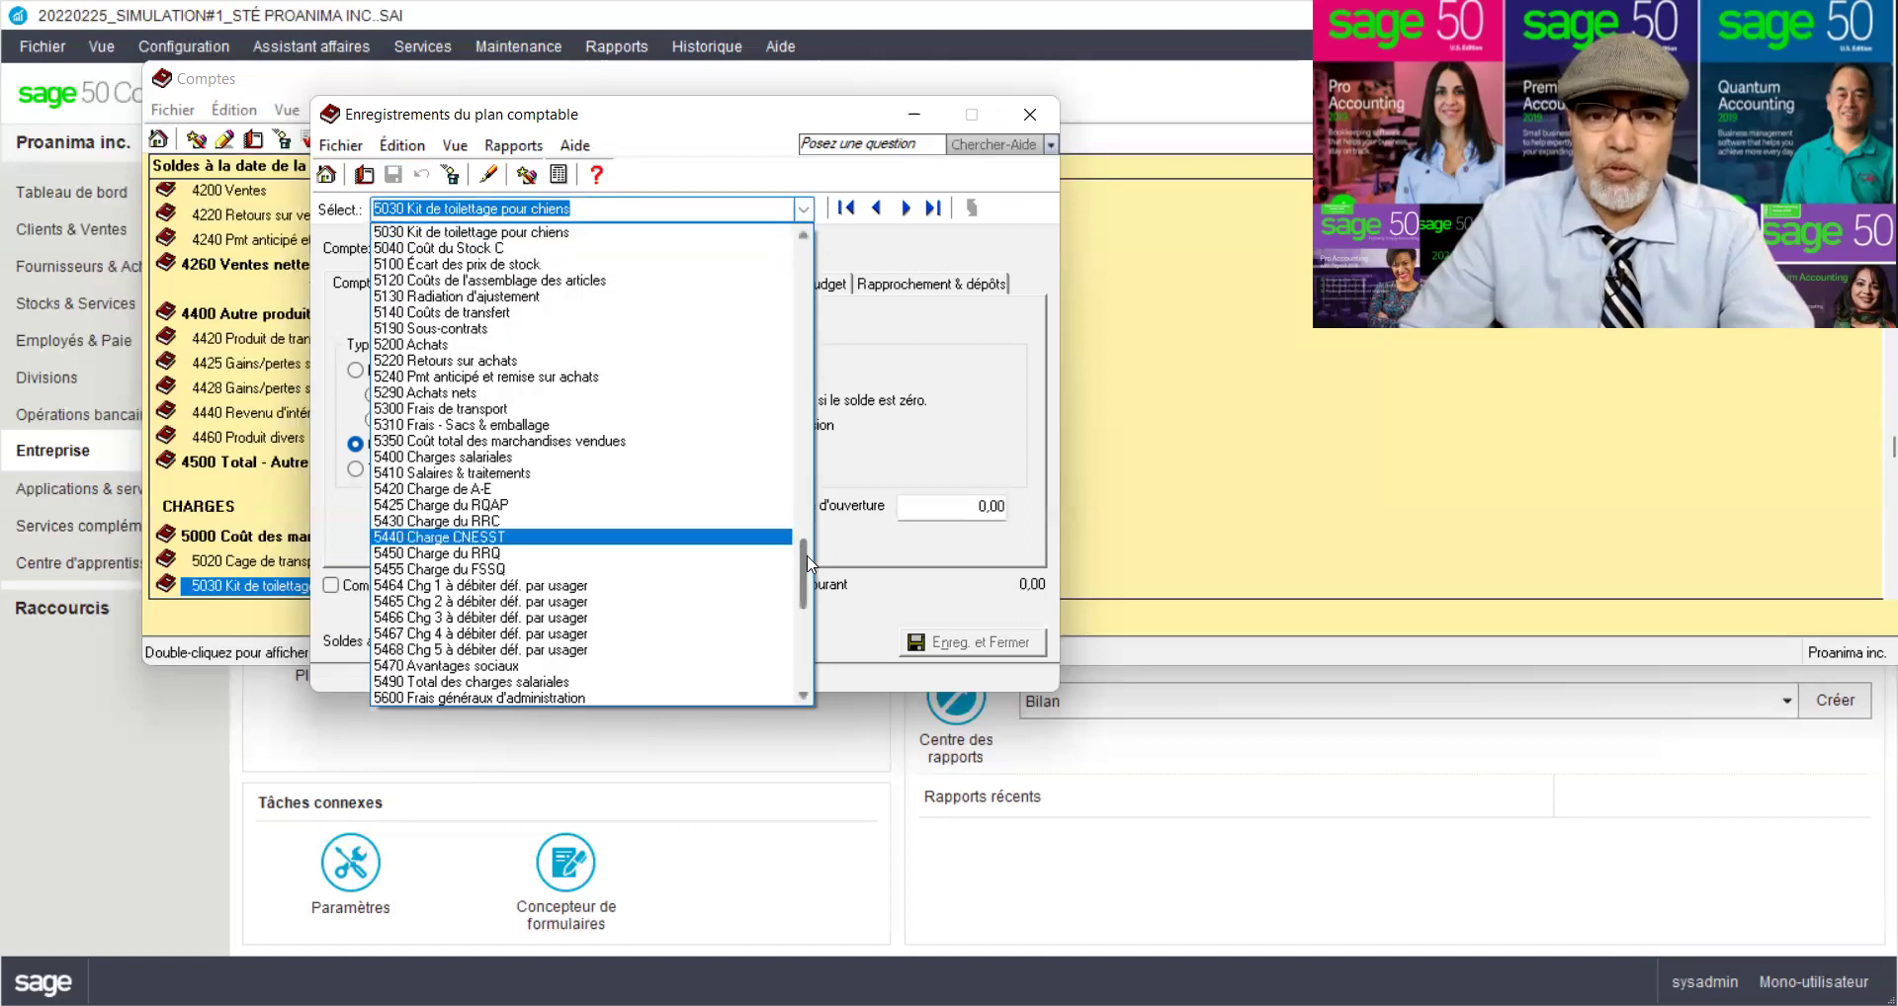
left_click(802, 321)
scroll(800, 321, "up", 9)
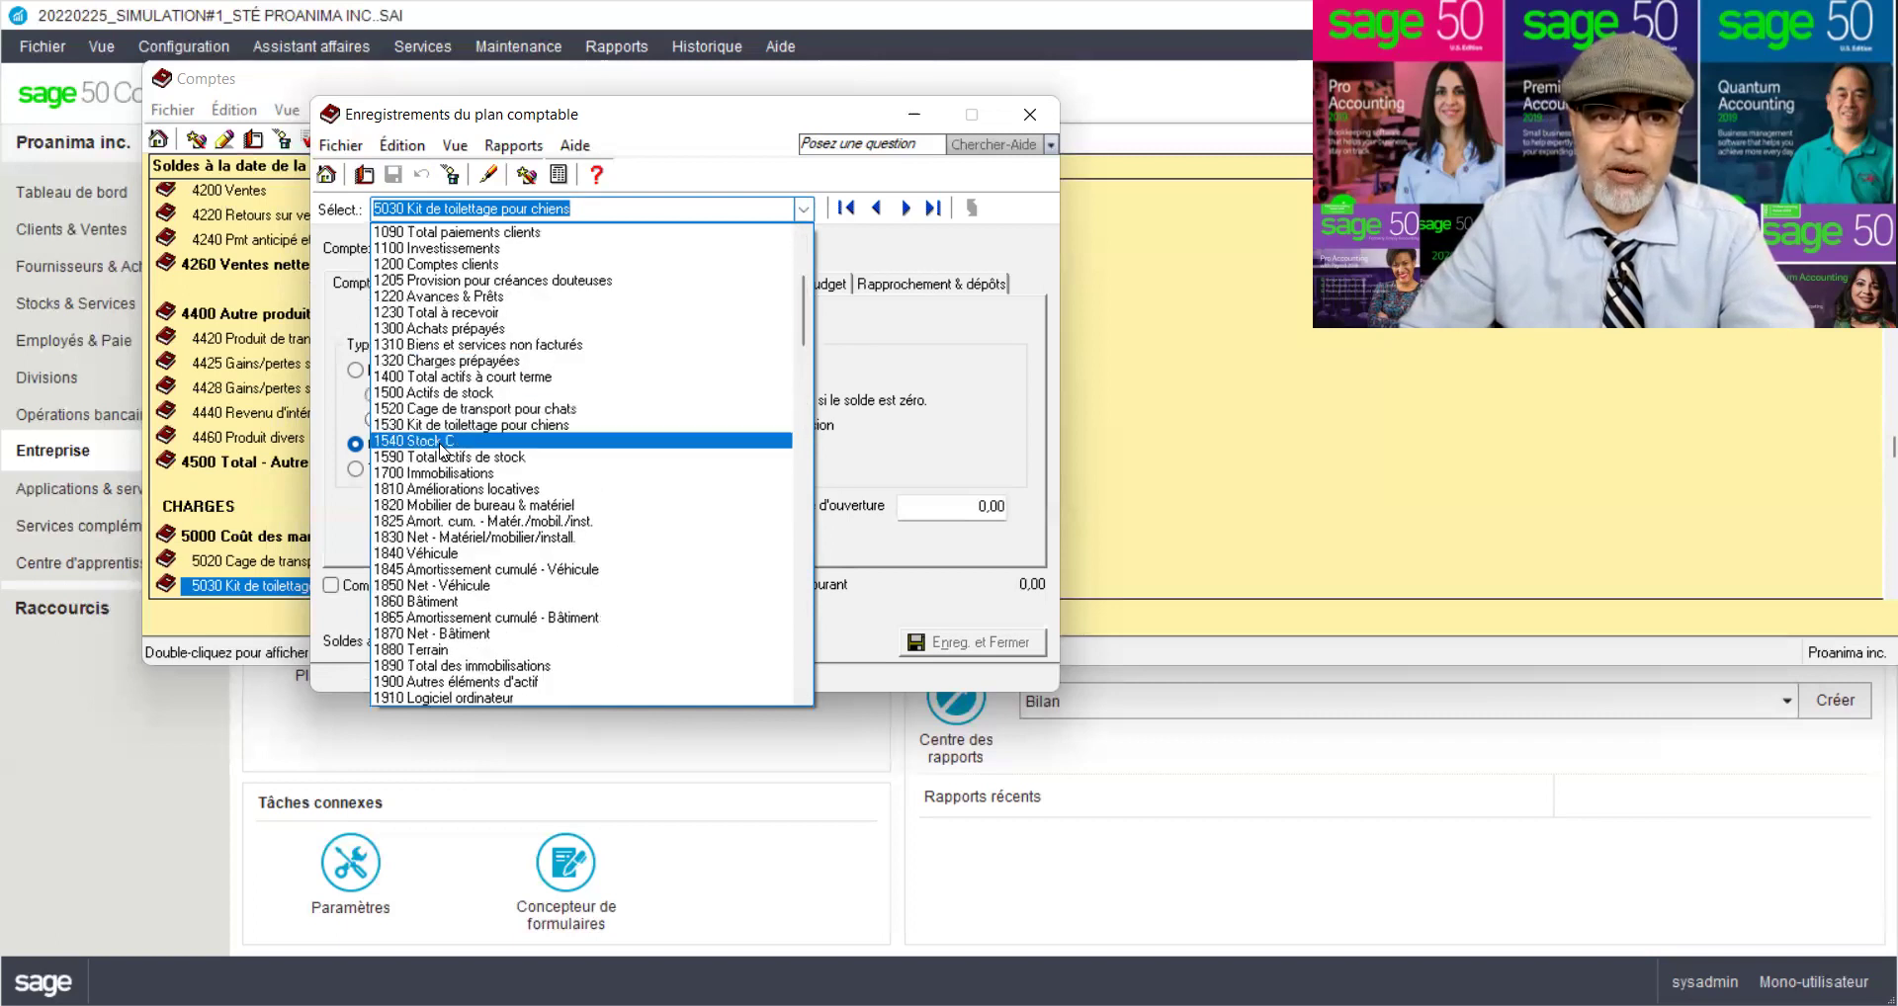
left_click(450, 441)
left_click_drag(540, 248, 467, 247)
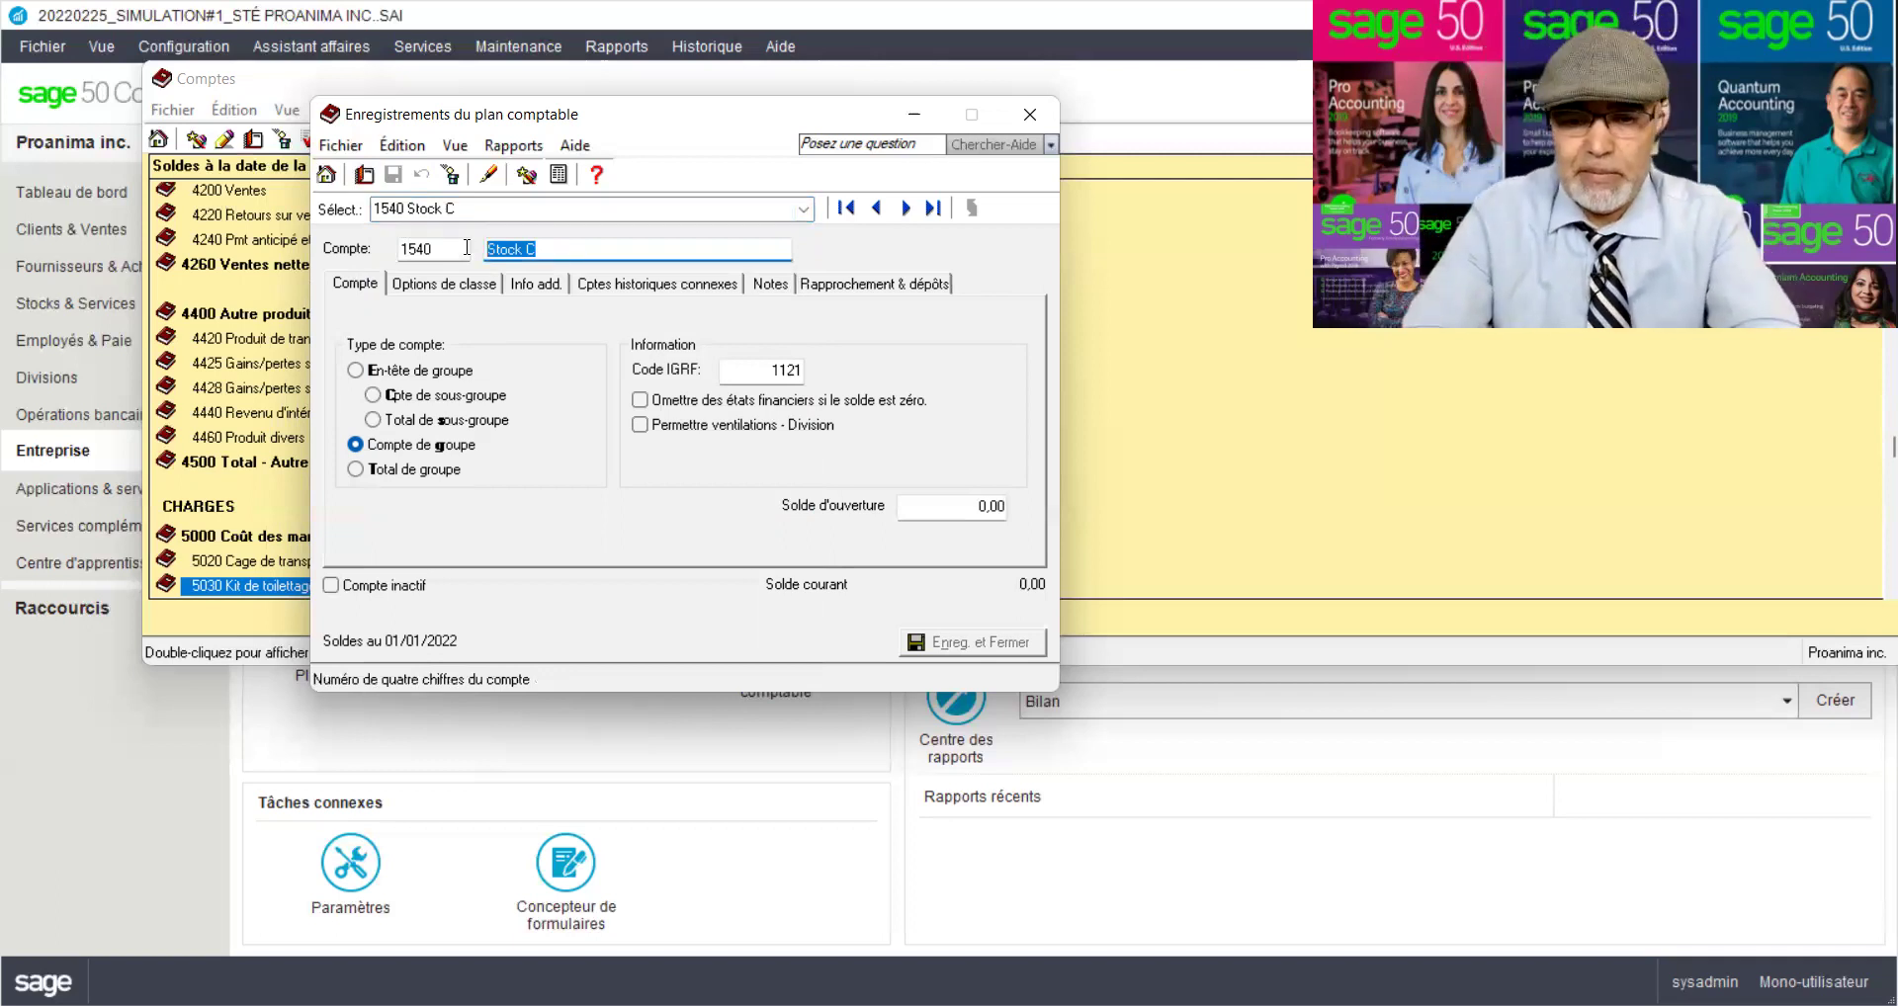
type("Parc de jeux animalier")
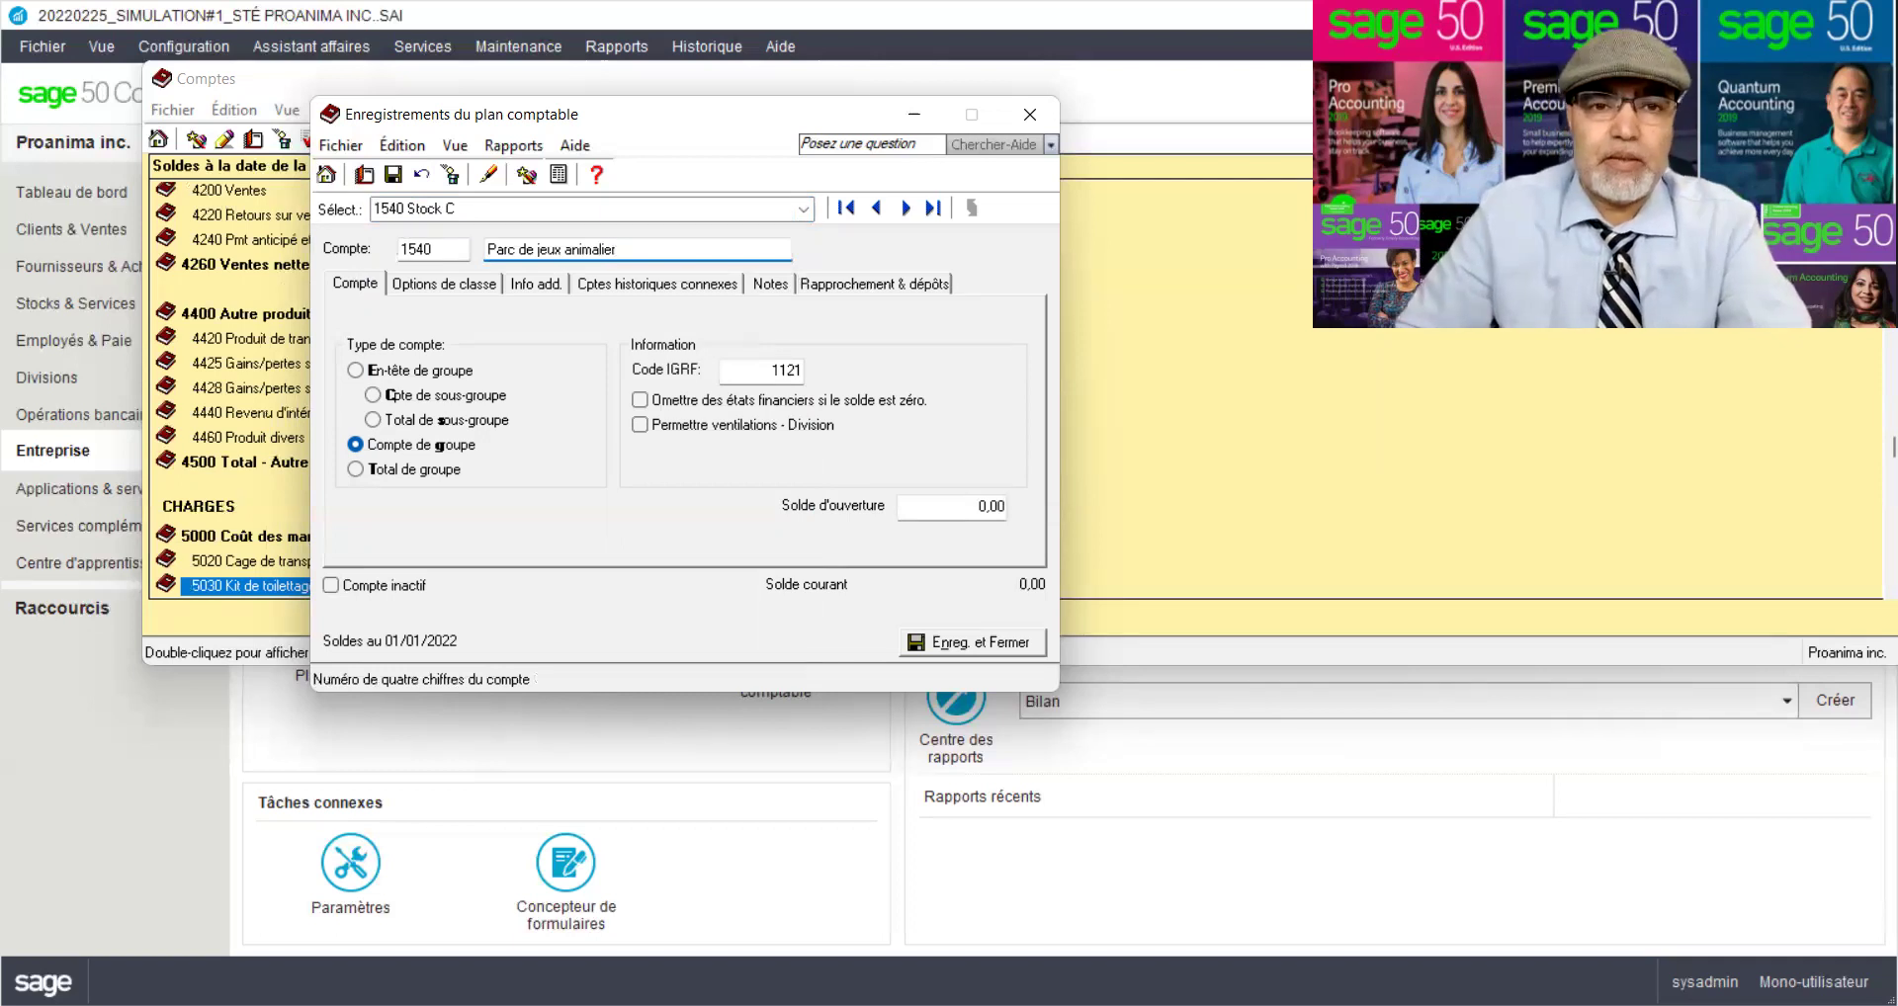
left_click_drag(617, 249, 486, 249)
key("ctrl+c")
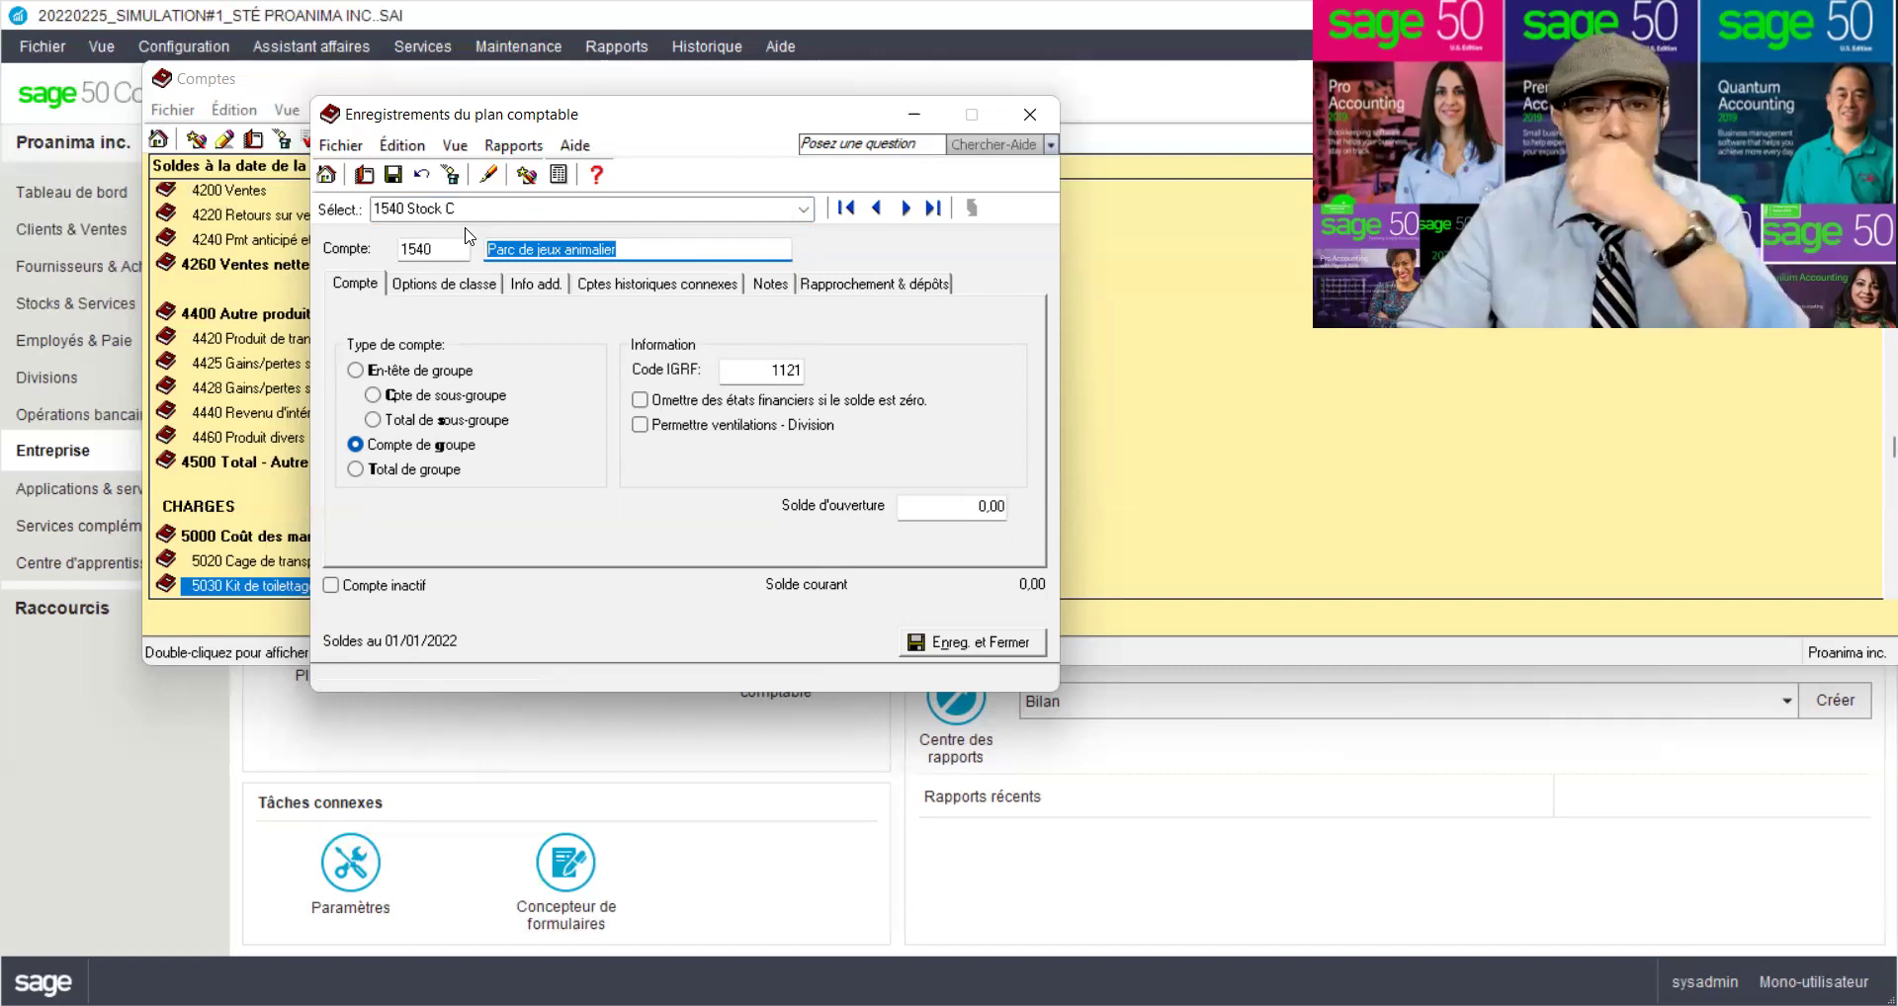
left_click(393, 177)
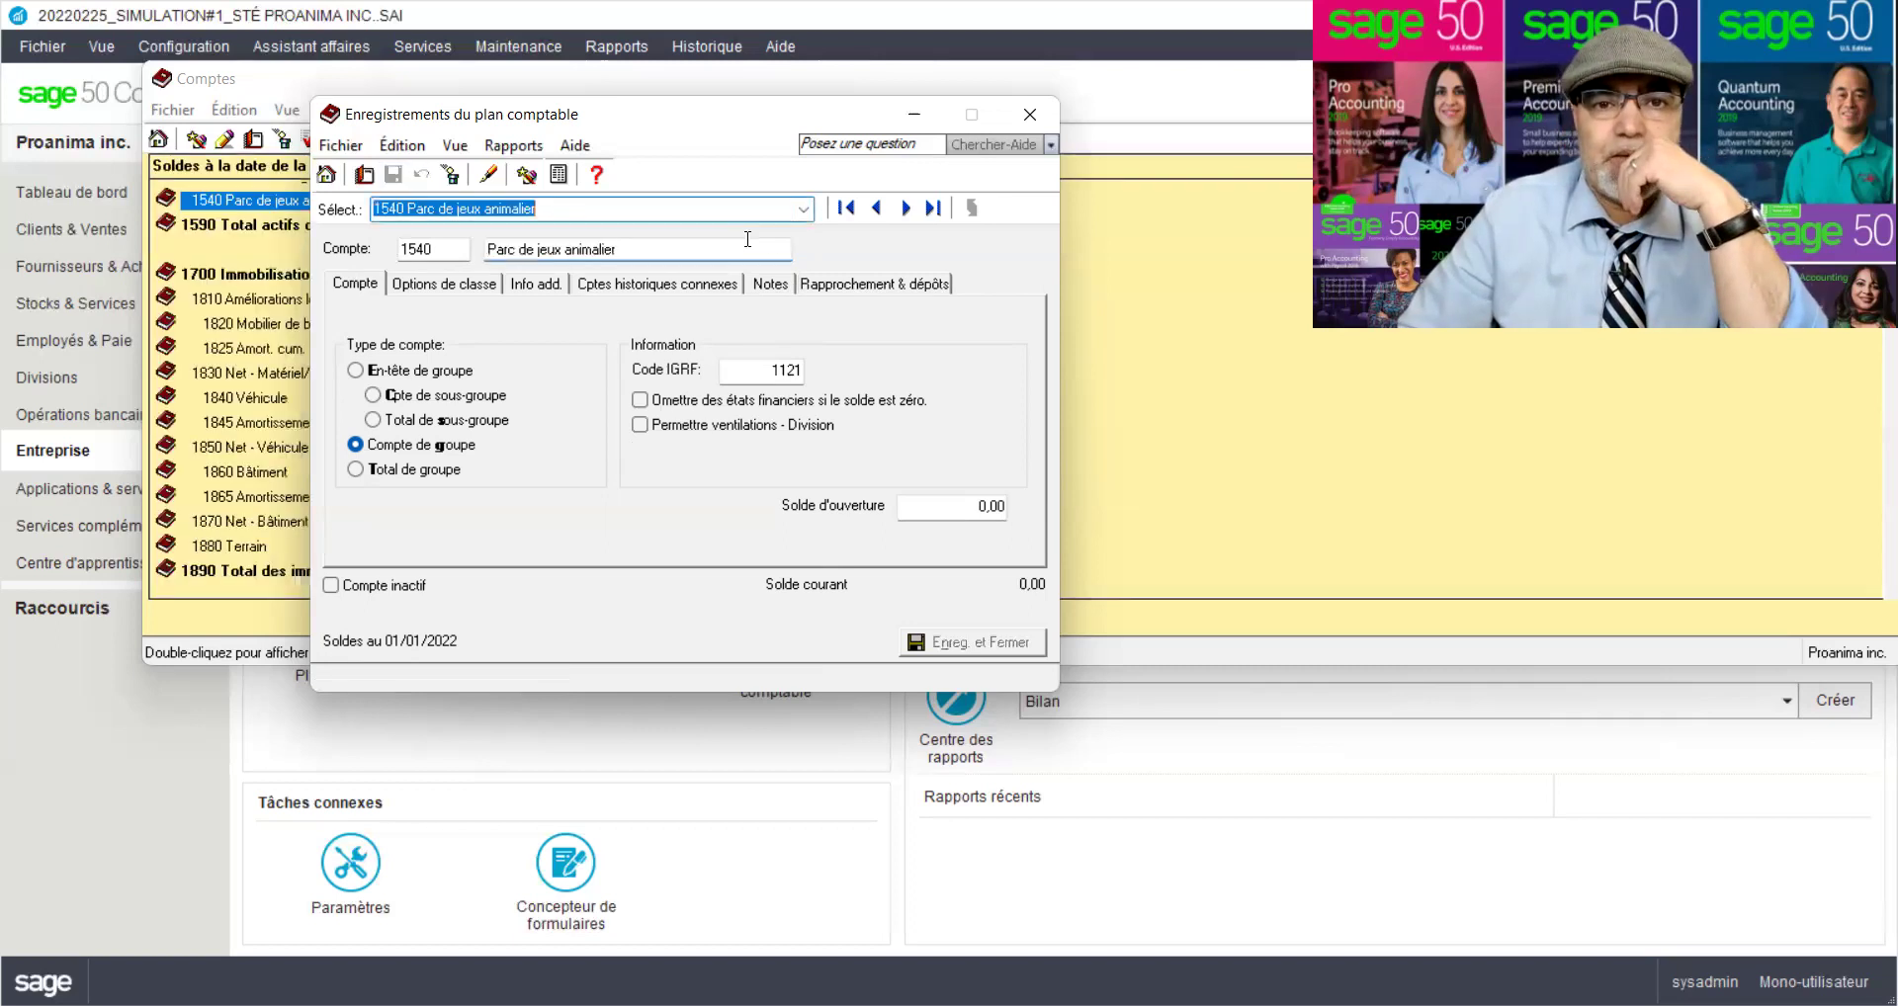
Rename account 4040 Produit des ventes de stock C with the copied name "Parc de jeux animalier" and save it
left_click(804, 208)
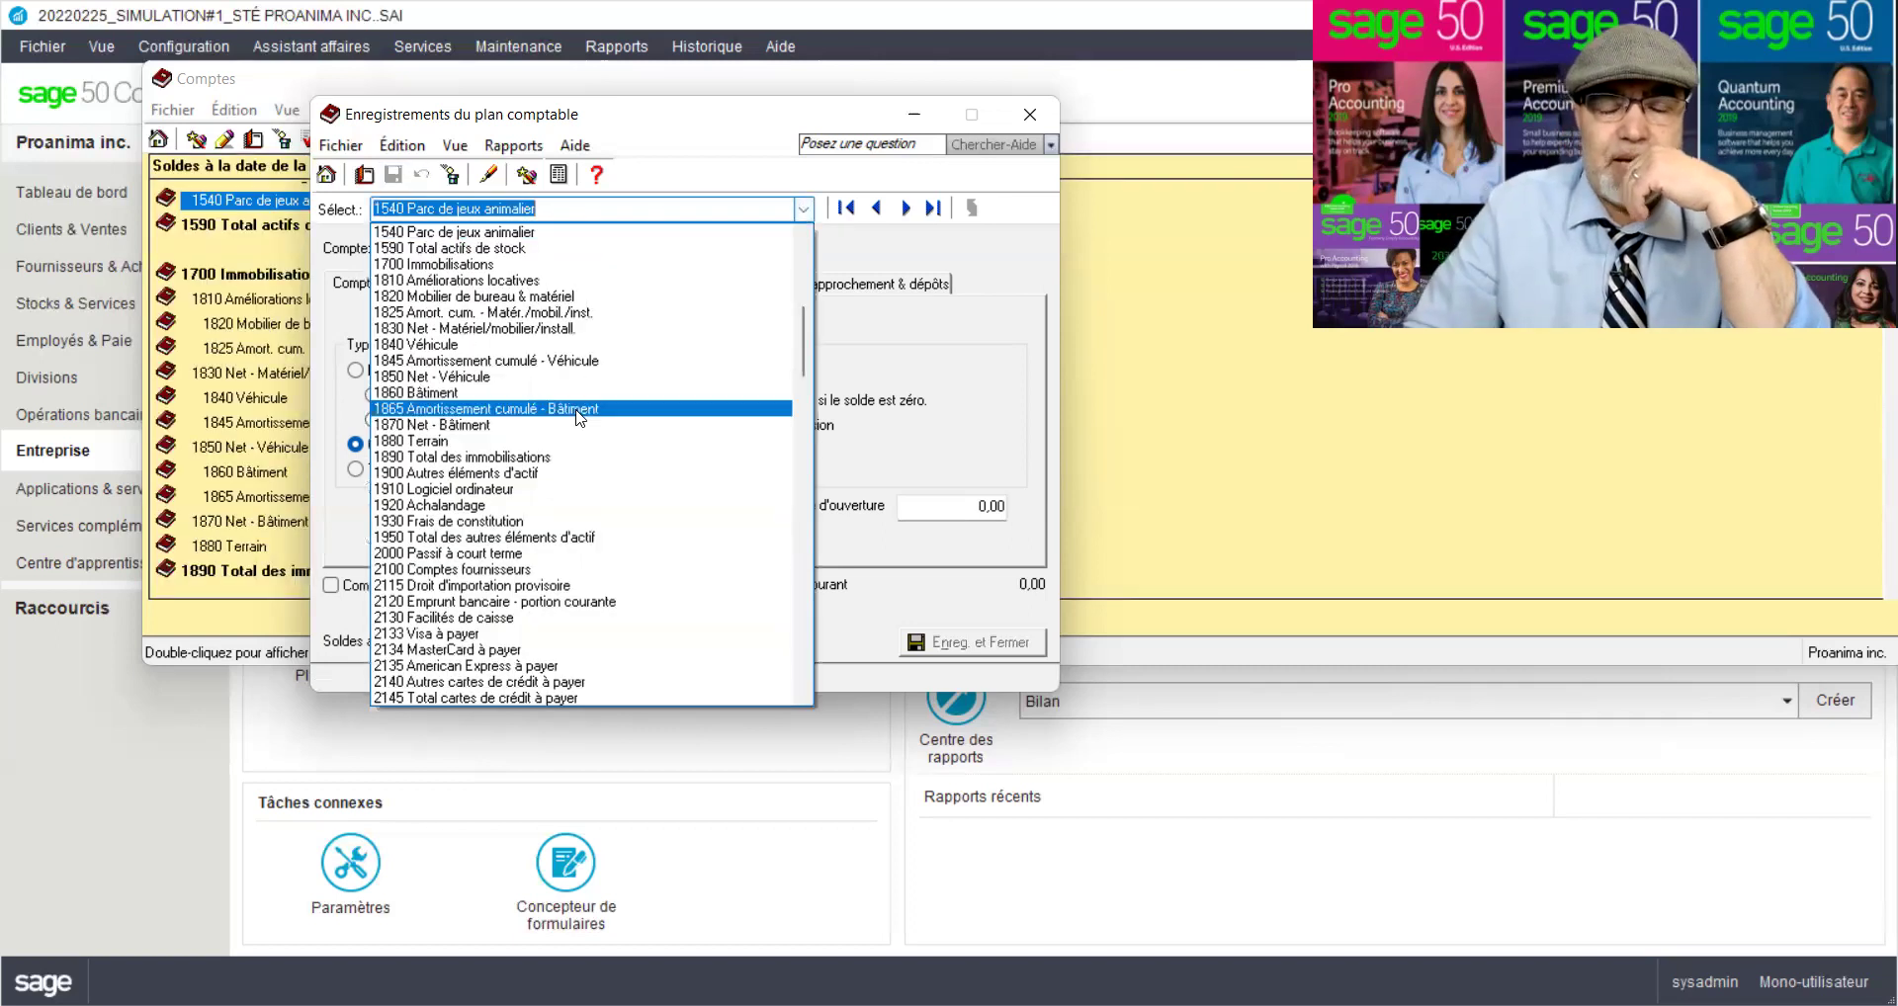
scroll(578, 417, "down", 9)
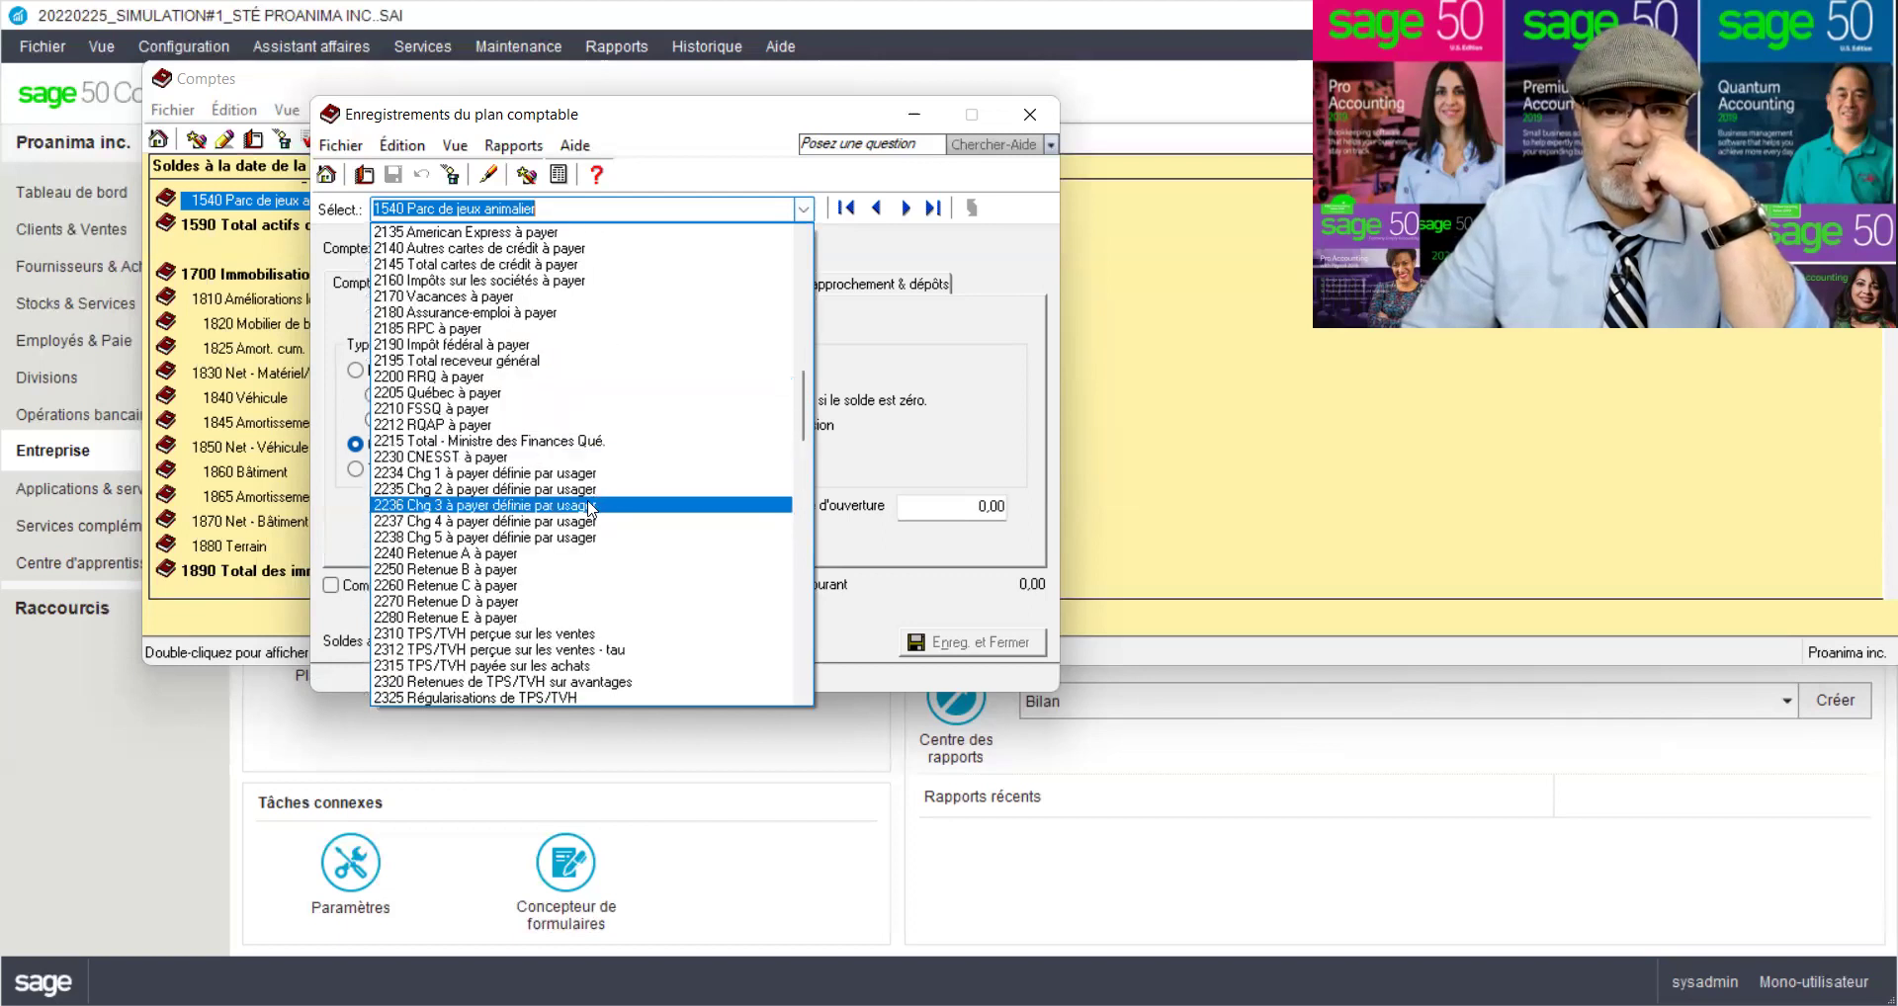
scroll(578, 505, "down", 4)
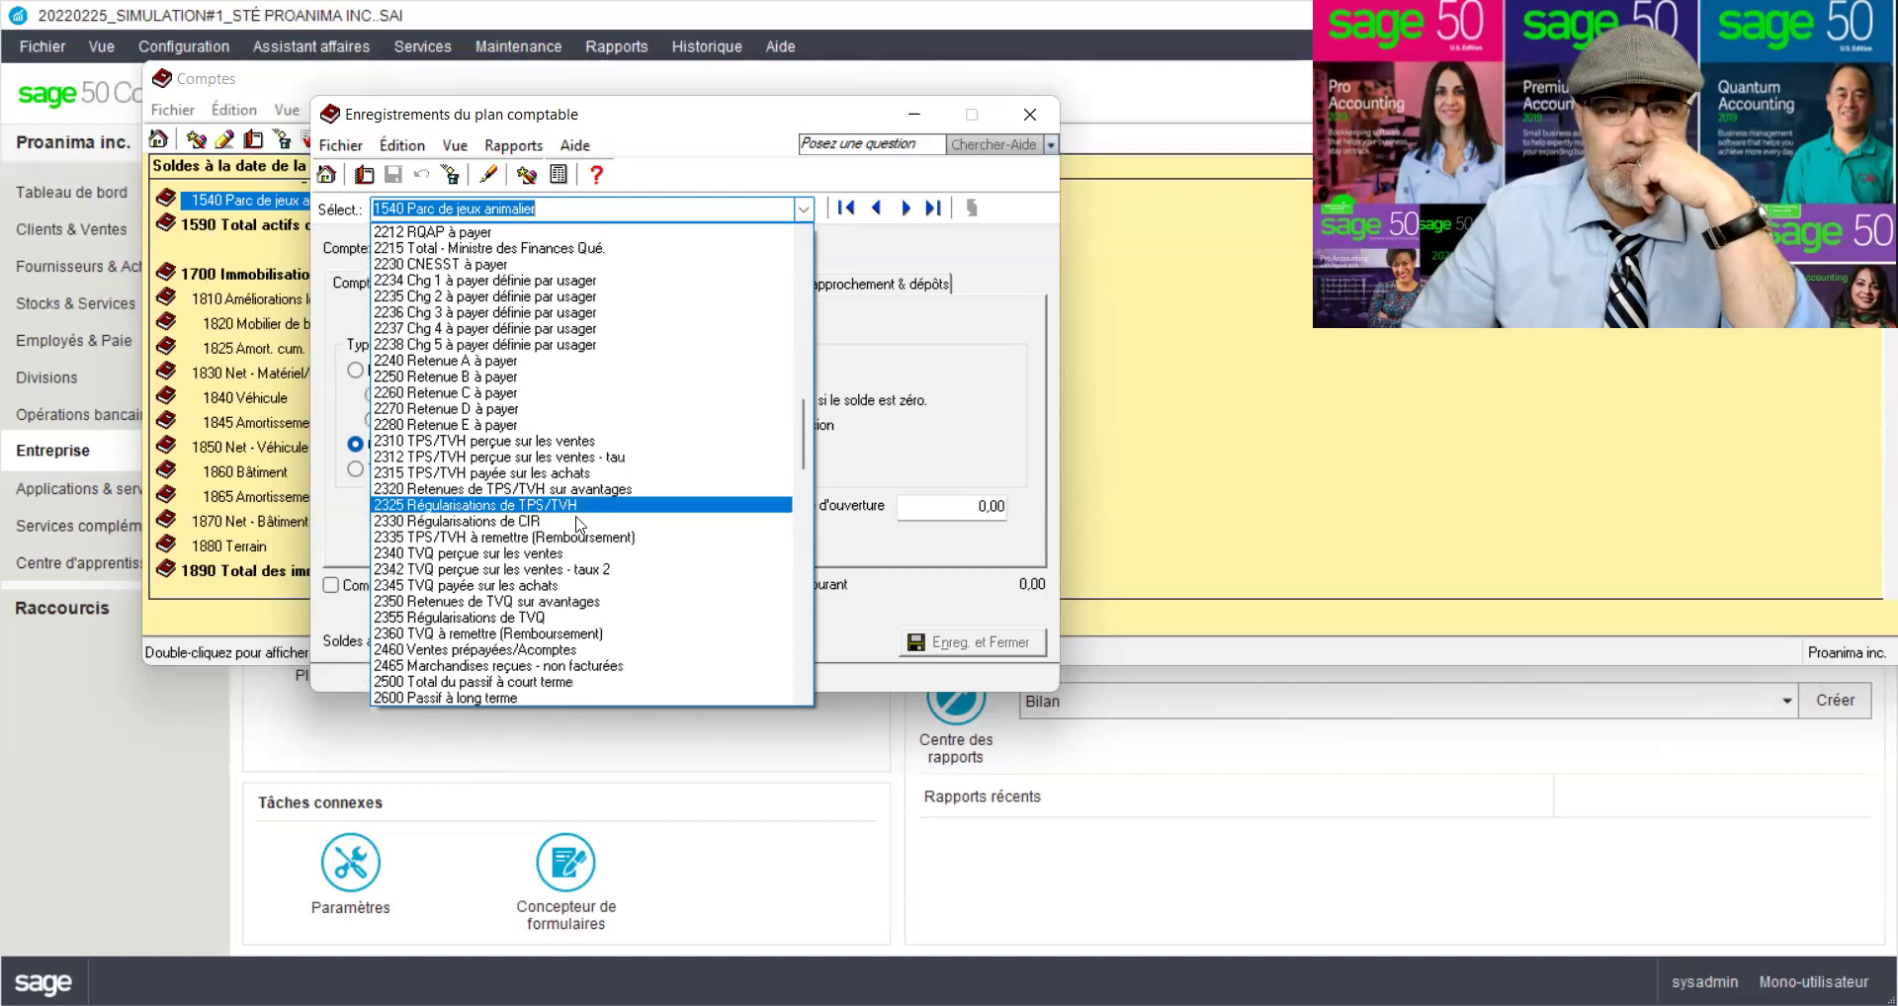
scroll(809, 615, "down", 10)
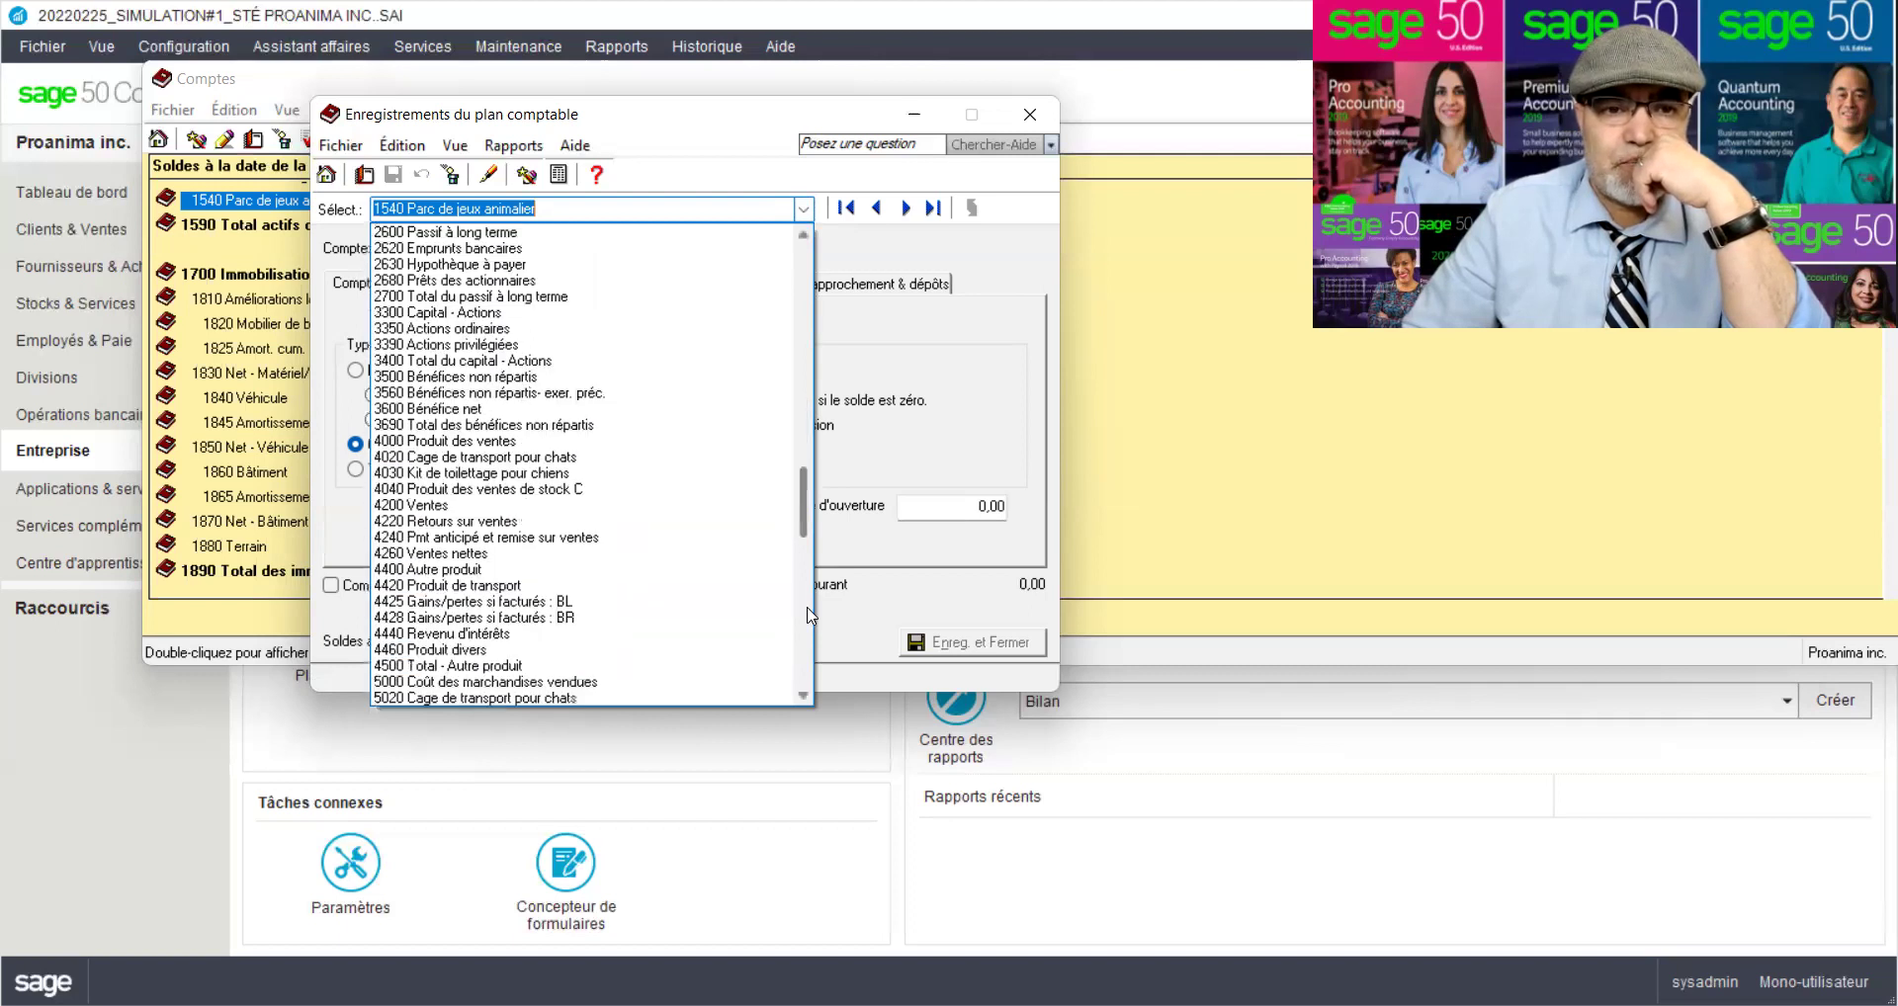
left_click(583, 488)
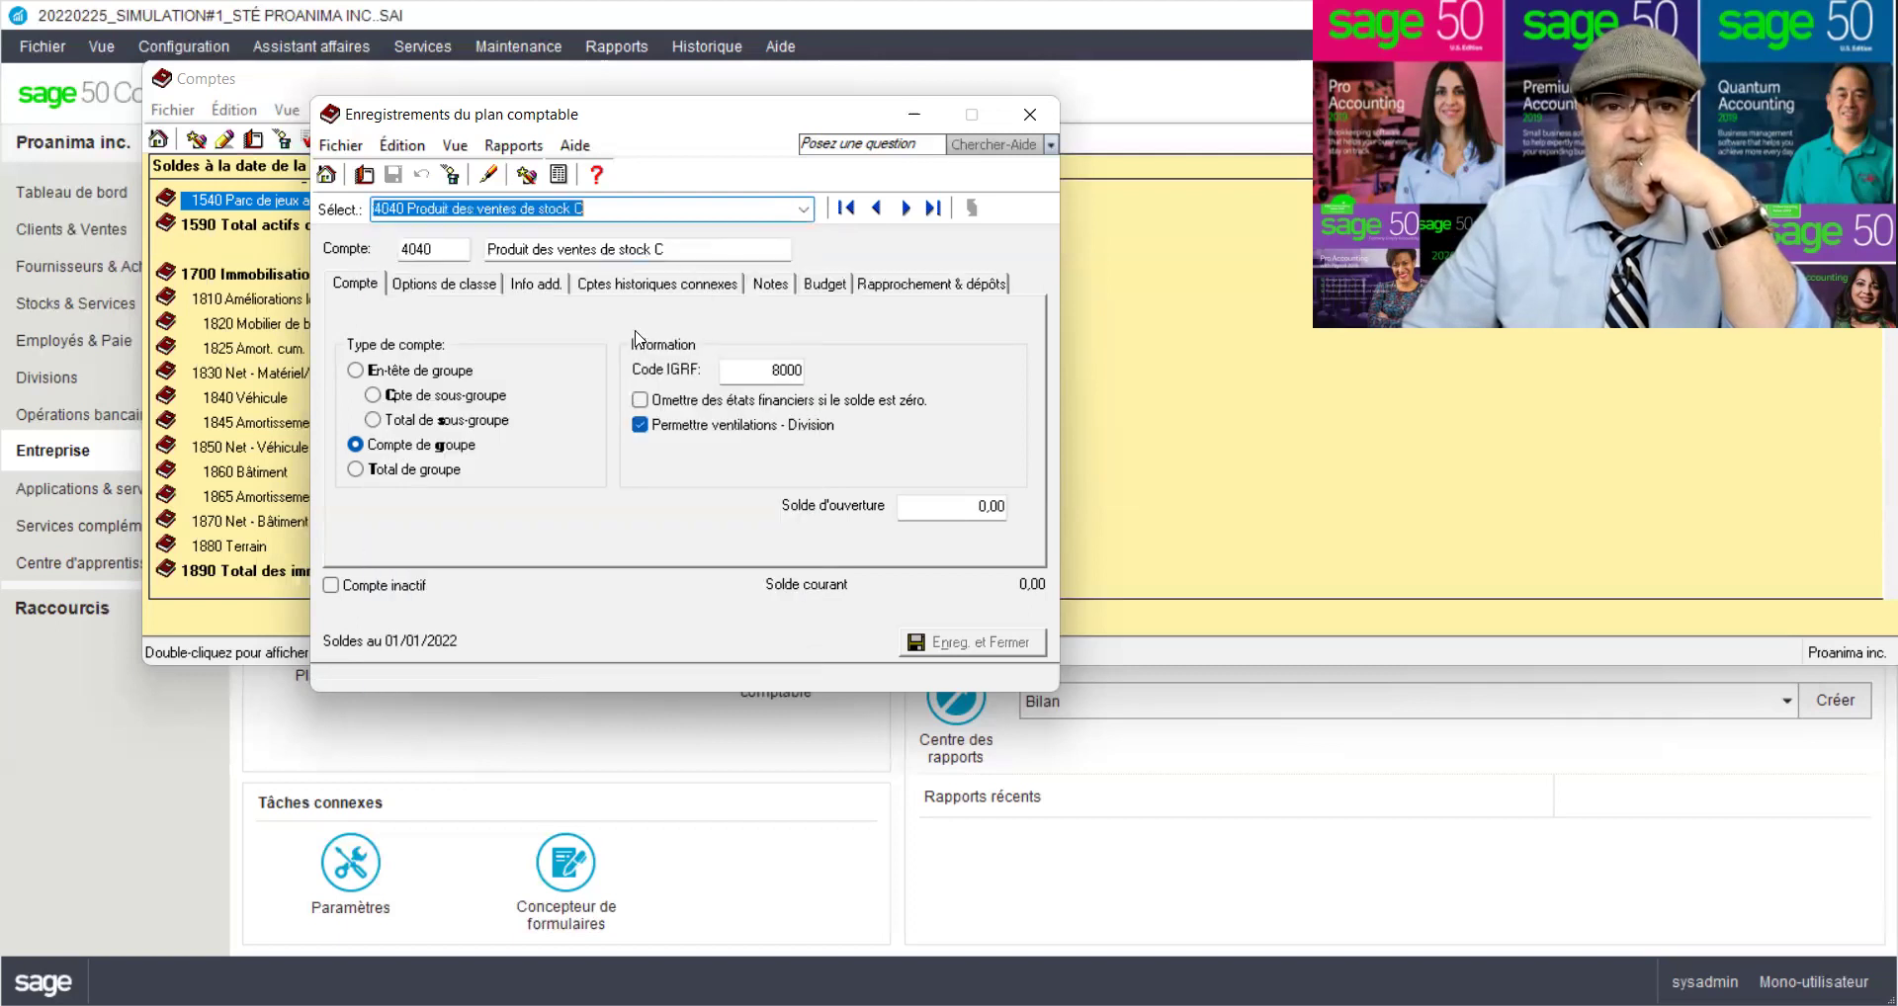
left_click(553, 249)
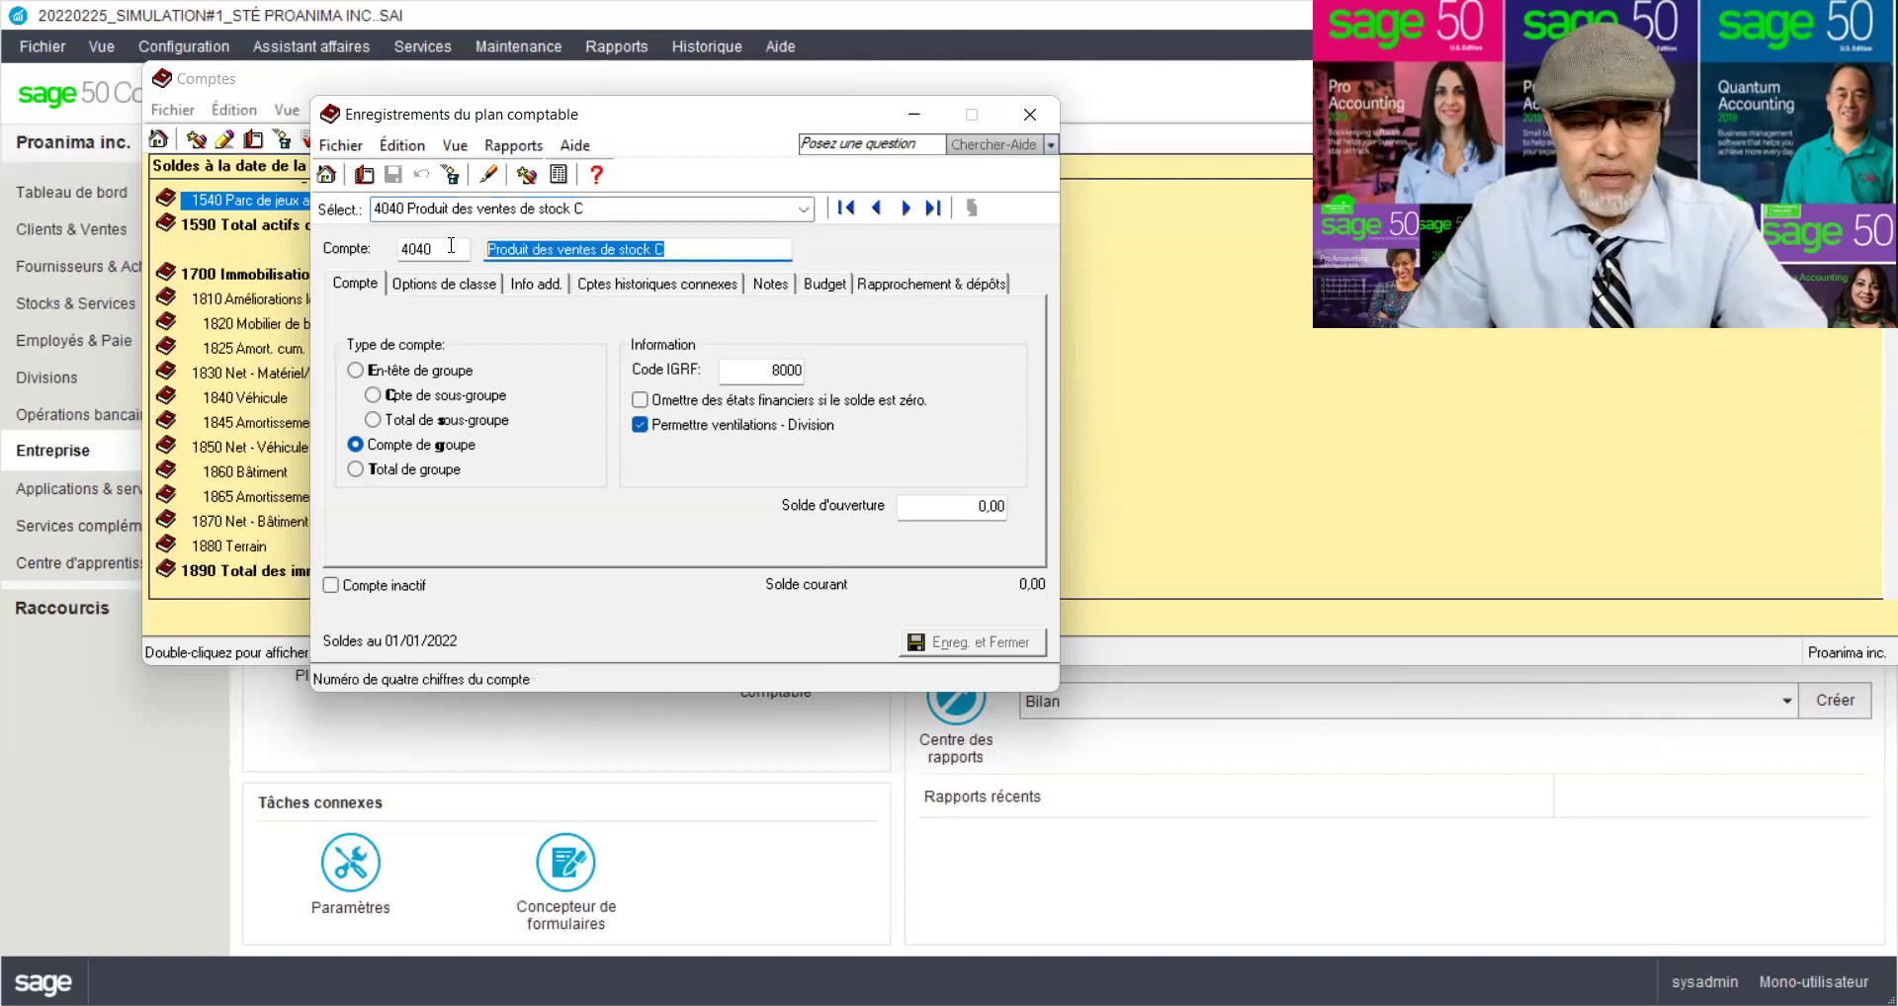
key("ctrl+v")
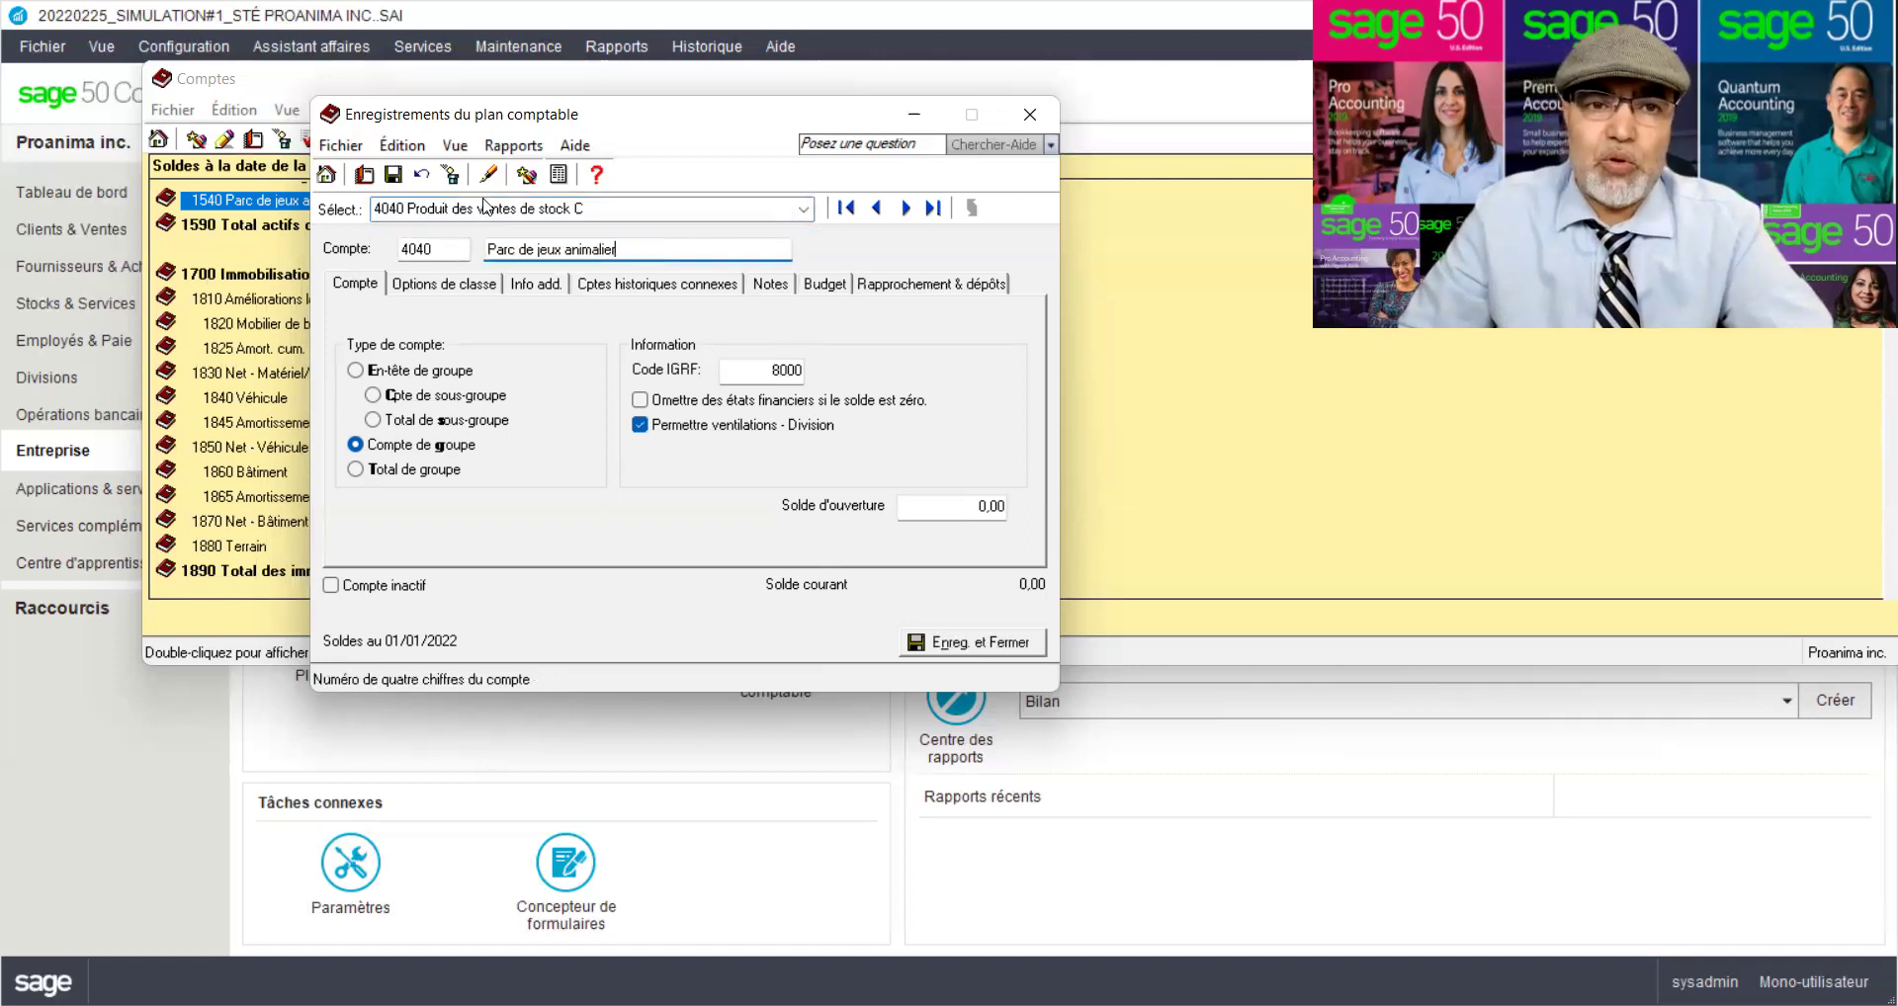
left_click(394, 176)
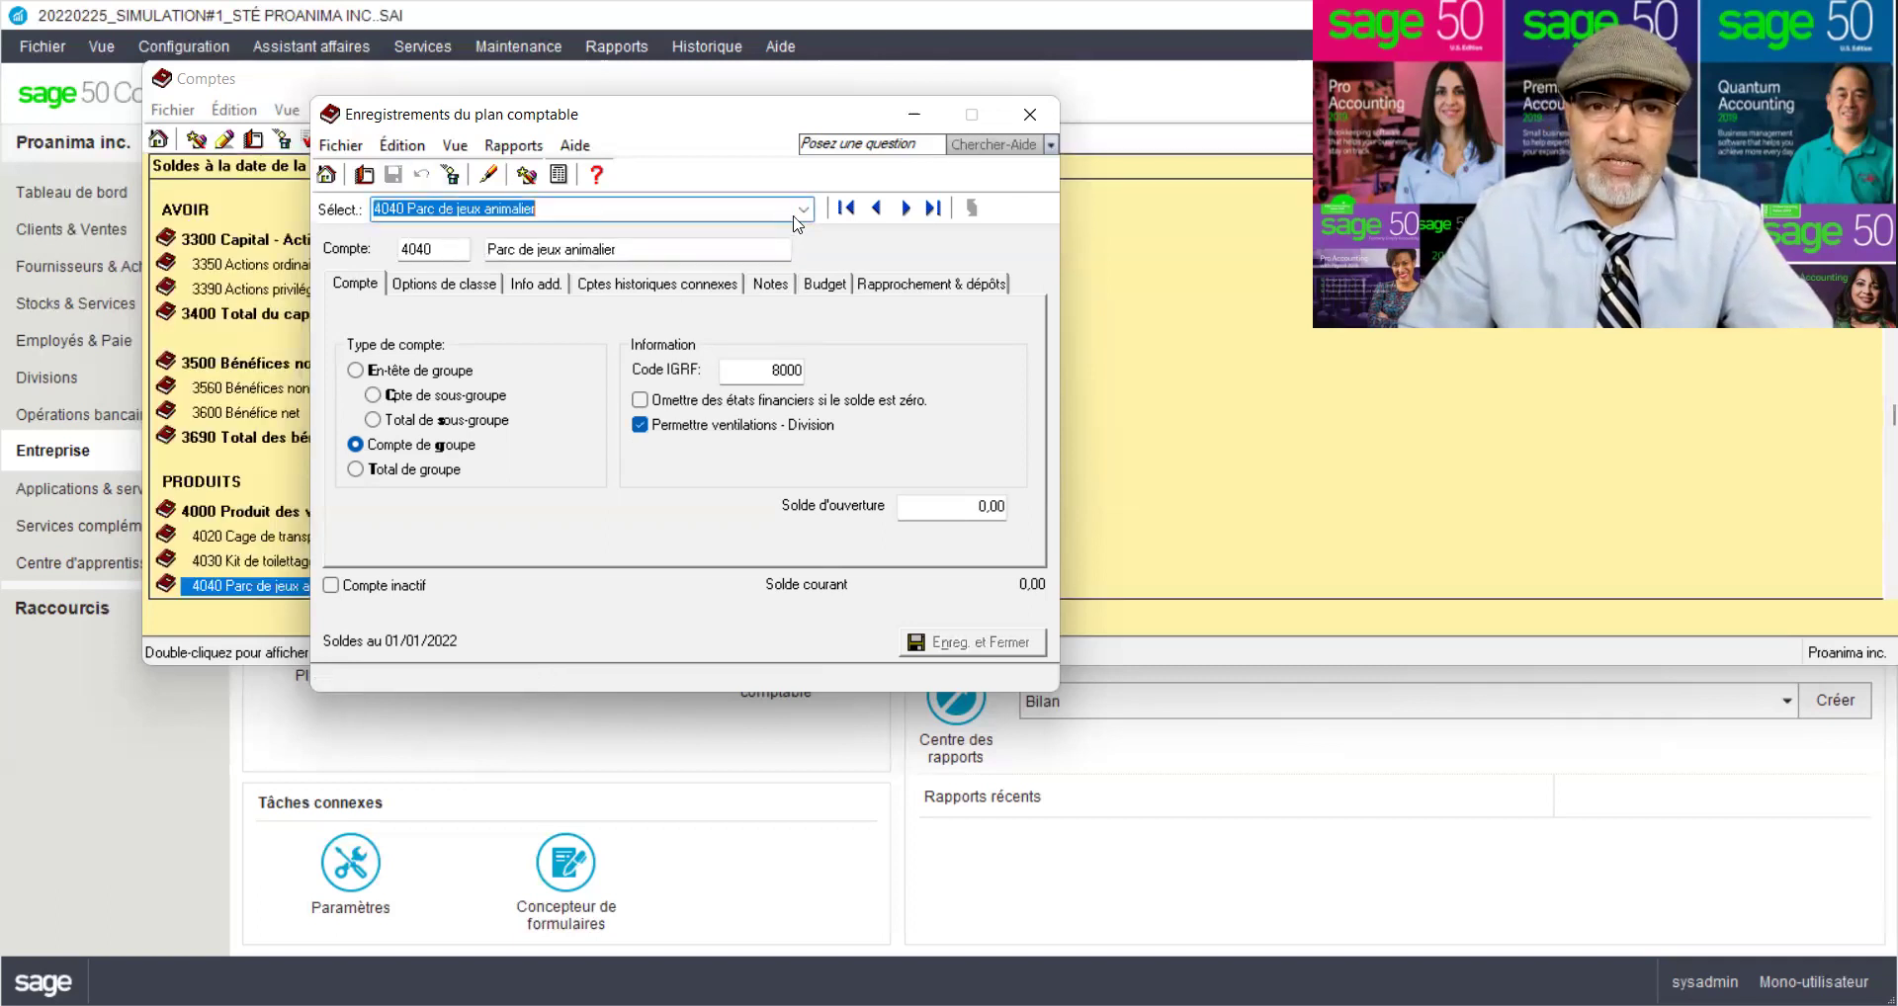
Rename account 5040 Coût du Stock C with the copied name "Parc de jeux animalier", save it, and close the chart of accounts
left_click(804, 208)
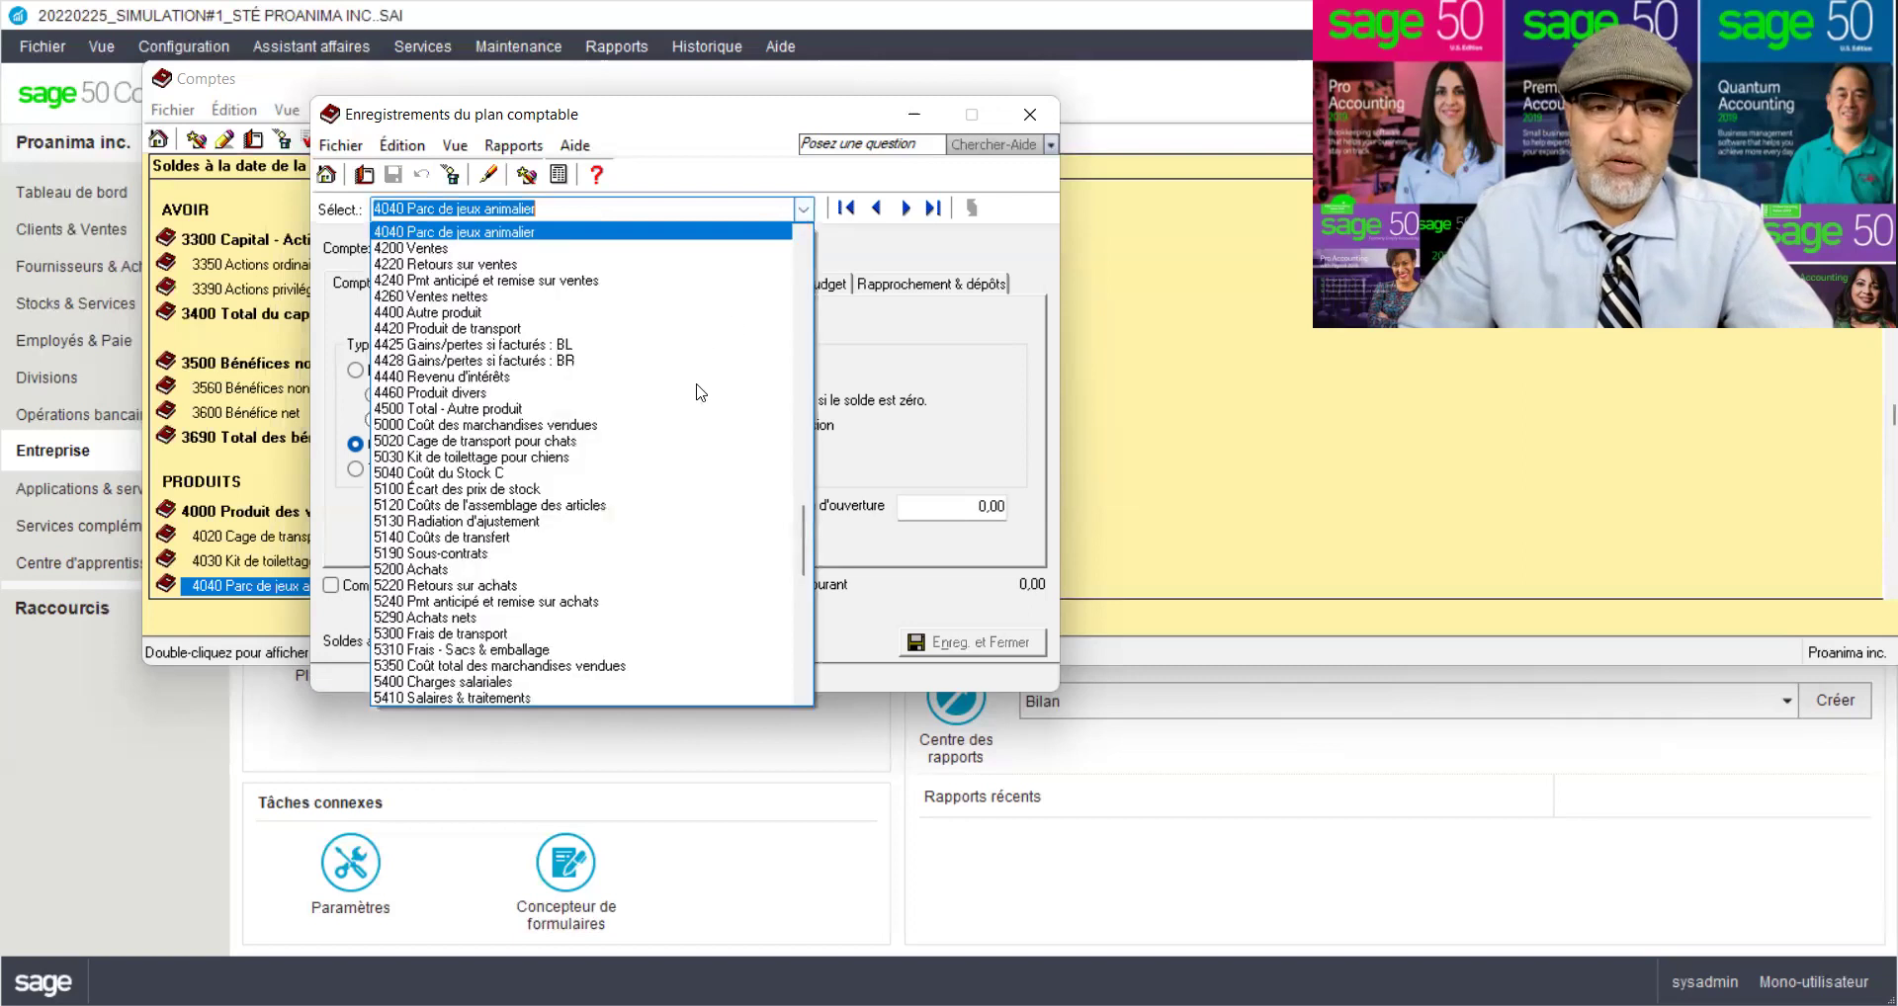
left_click(806, 641)
left_click(809, 358)
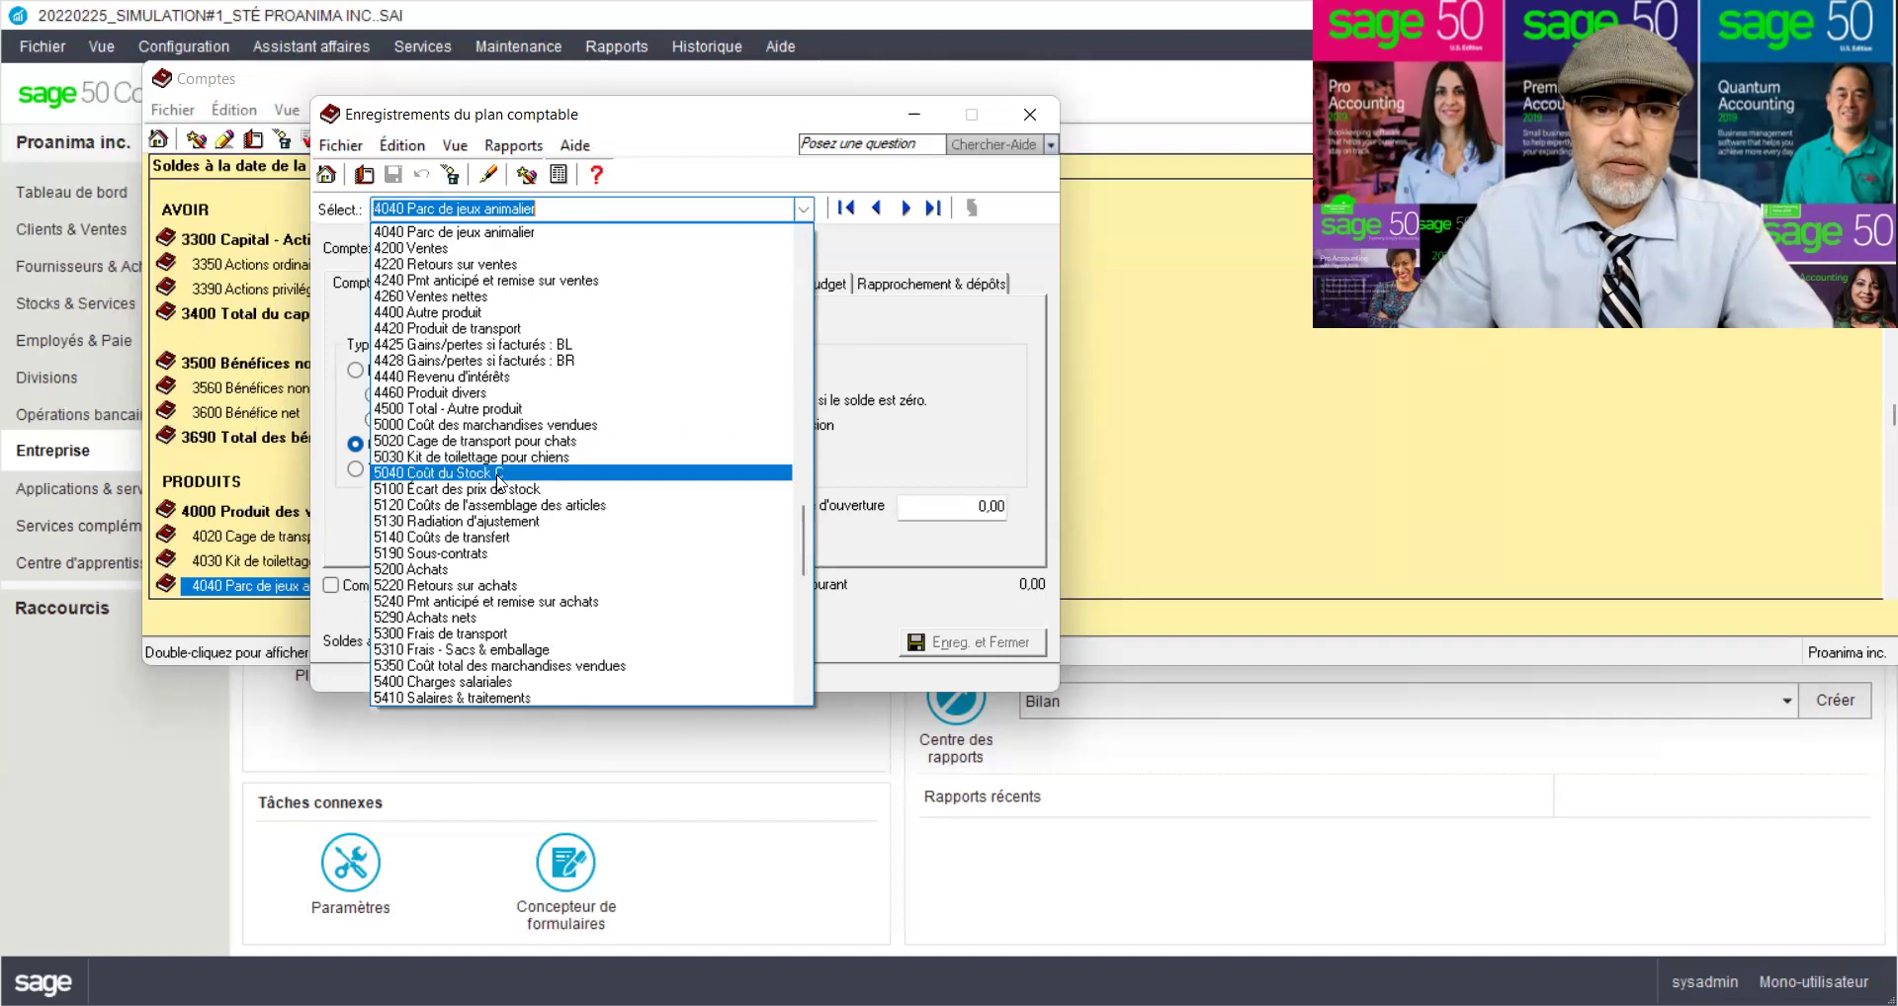
left_click(500, 473)
triple_click(573, 246)
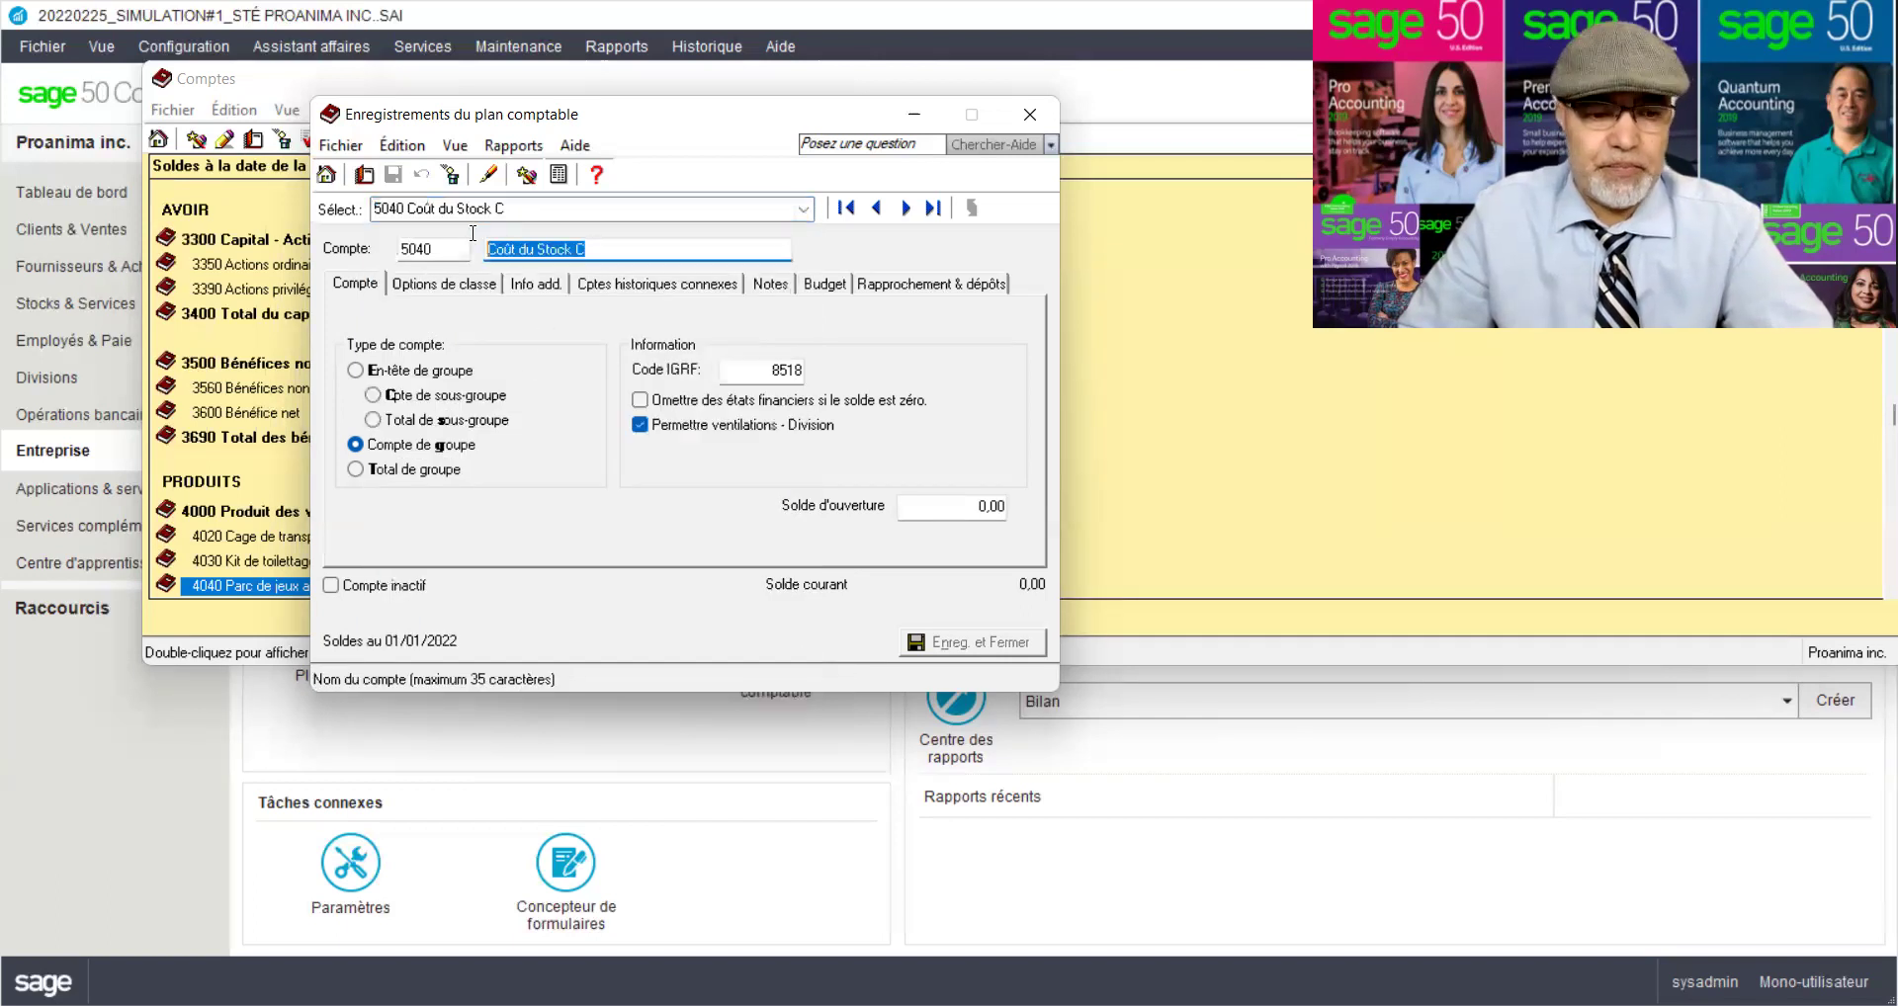
key("ctrl+v")
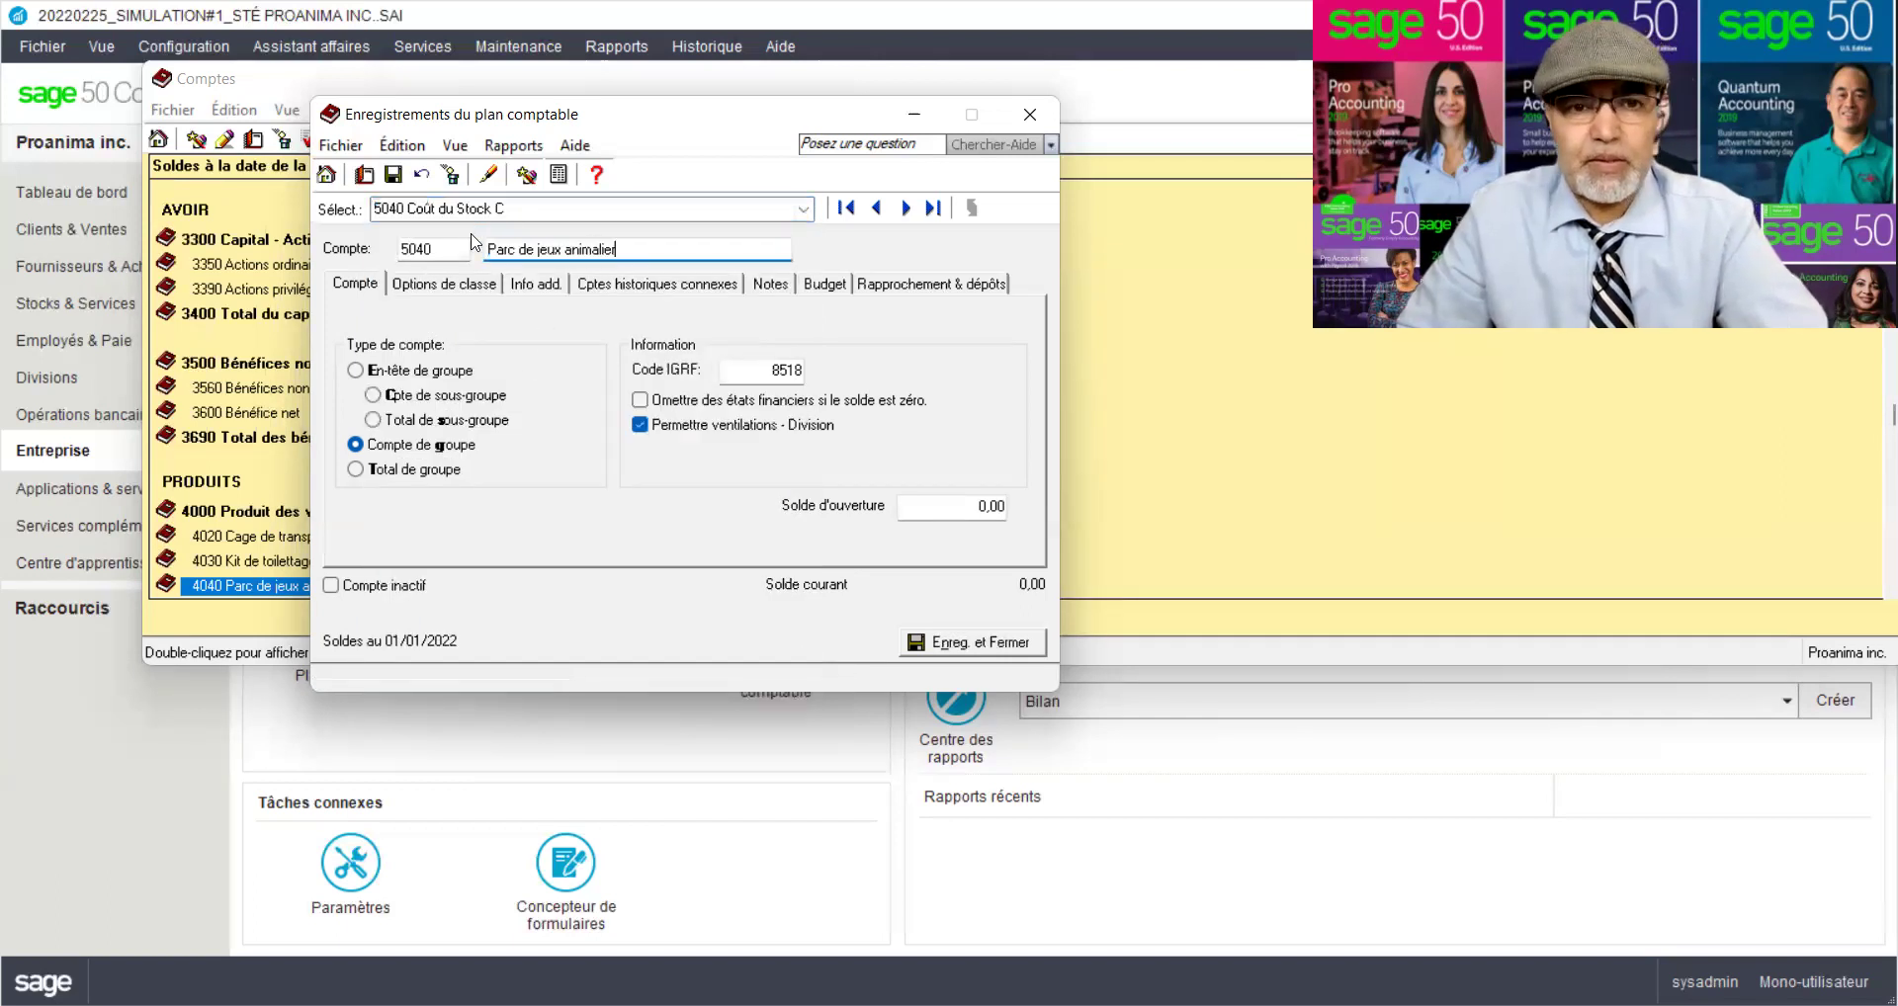
left_click(392, 174)
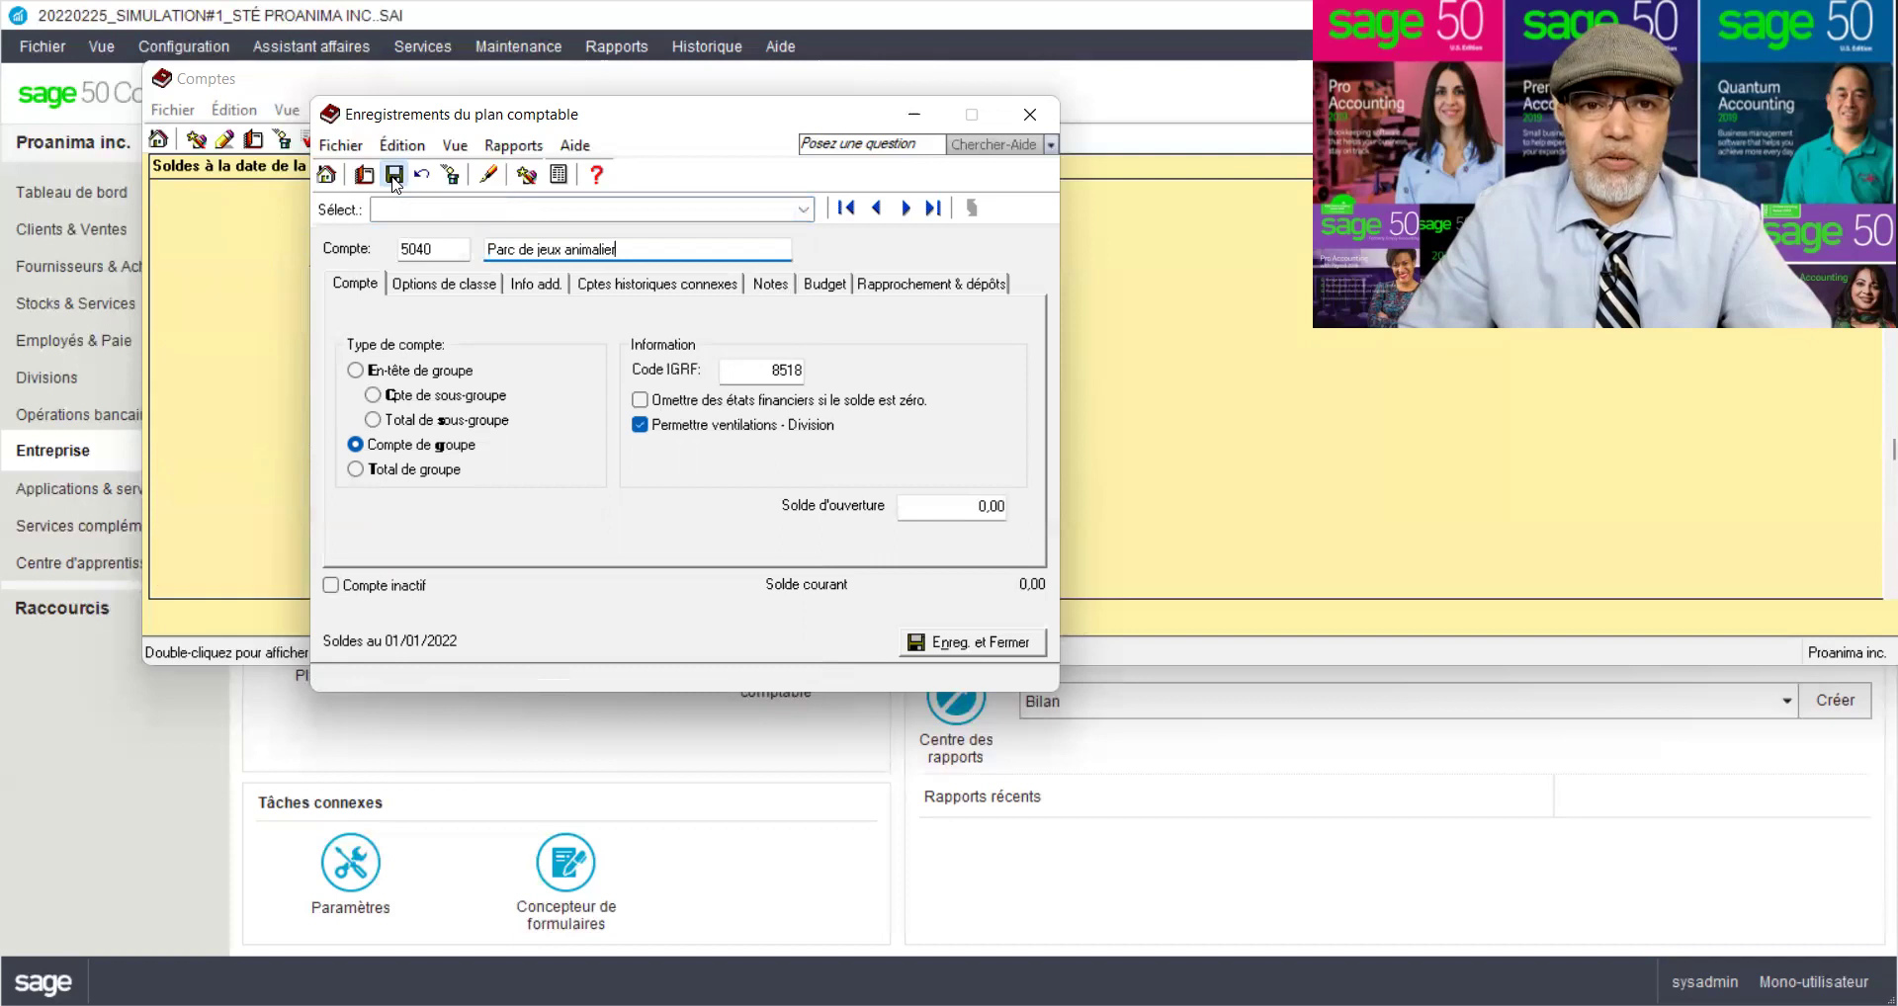
left_click(1027, 116)
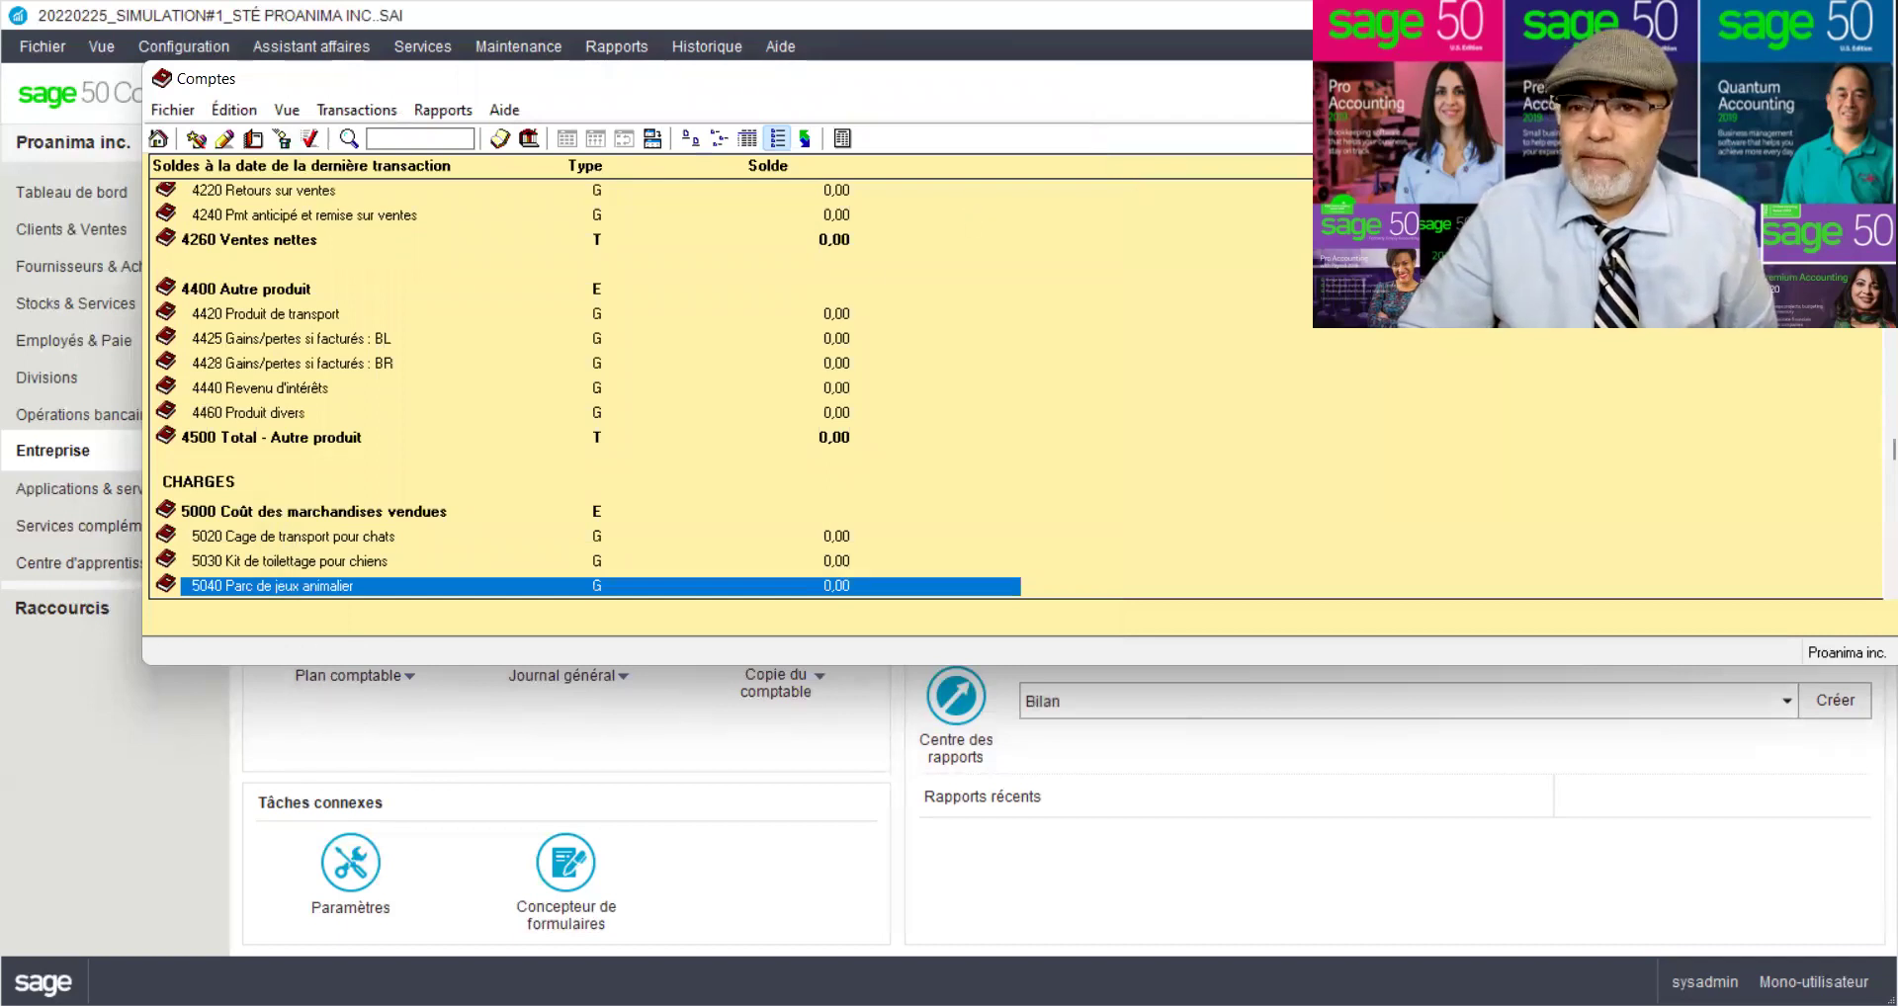
key("alt+F4")
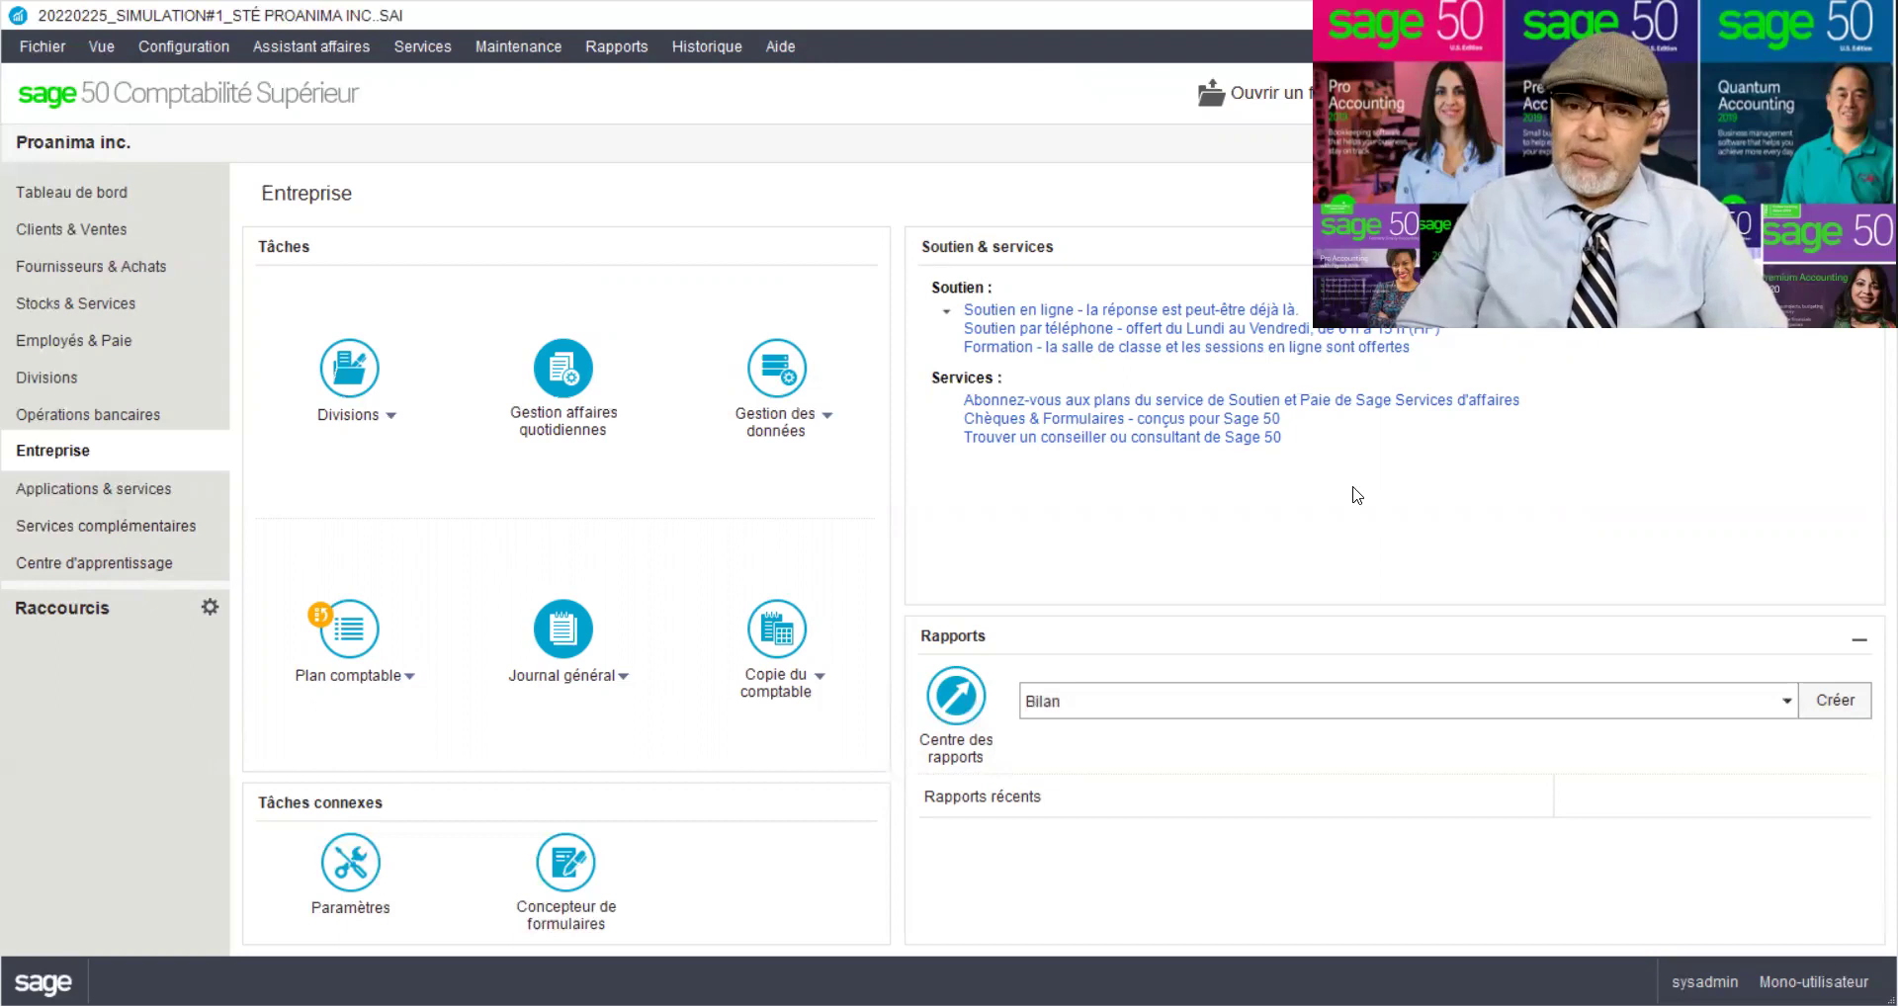
In the company's Clients & Ventes discount (Remise) settings, enable calculating early-payment discounts before tax and save the settings
left_click(183, 55)
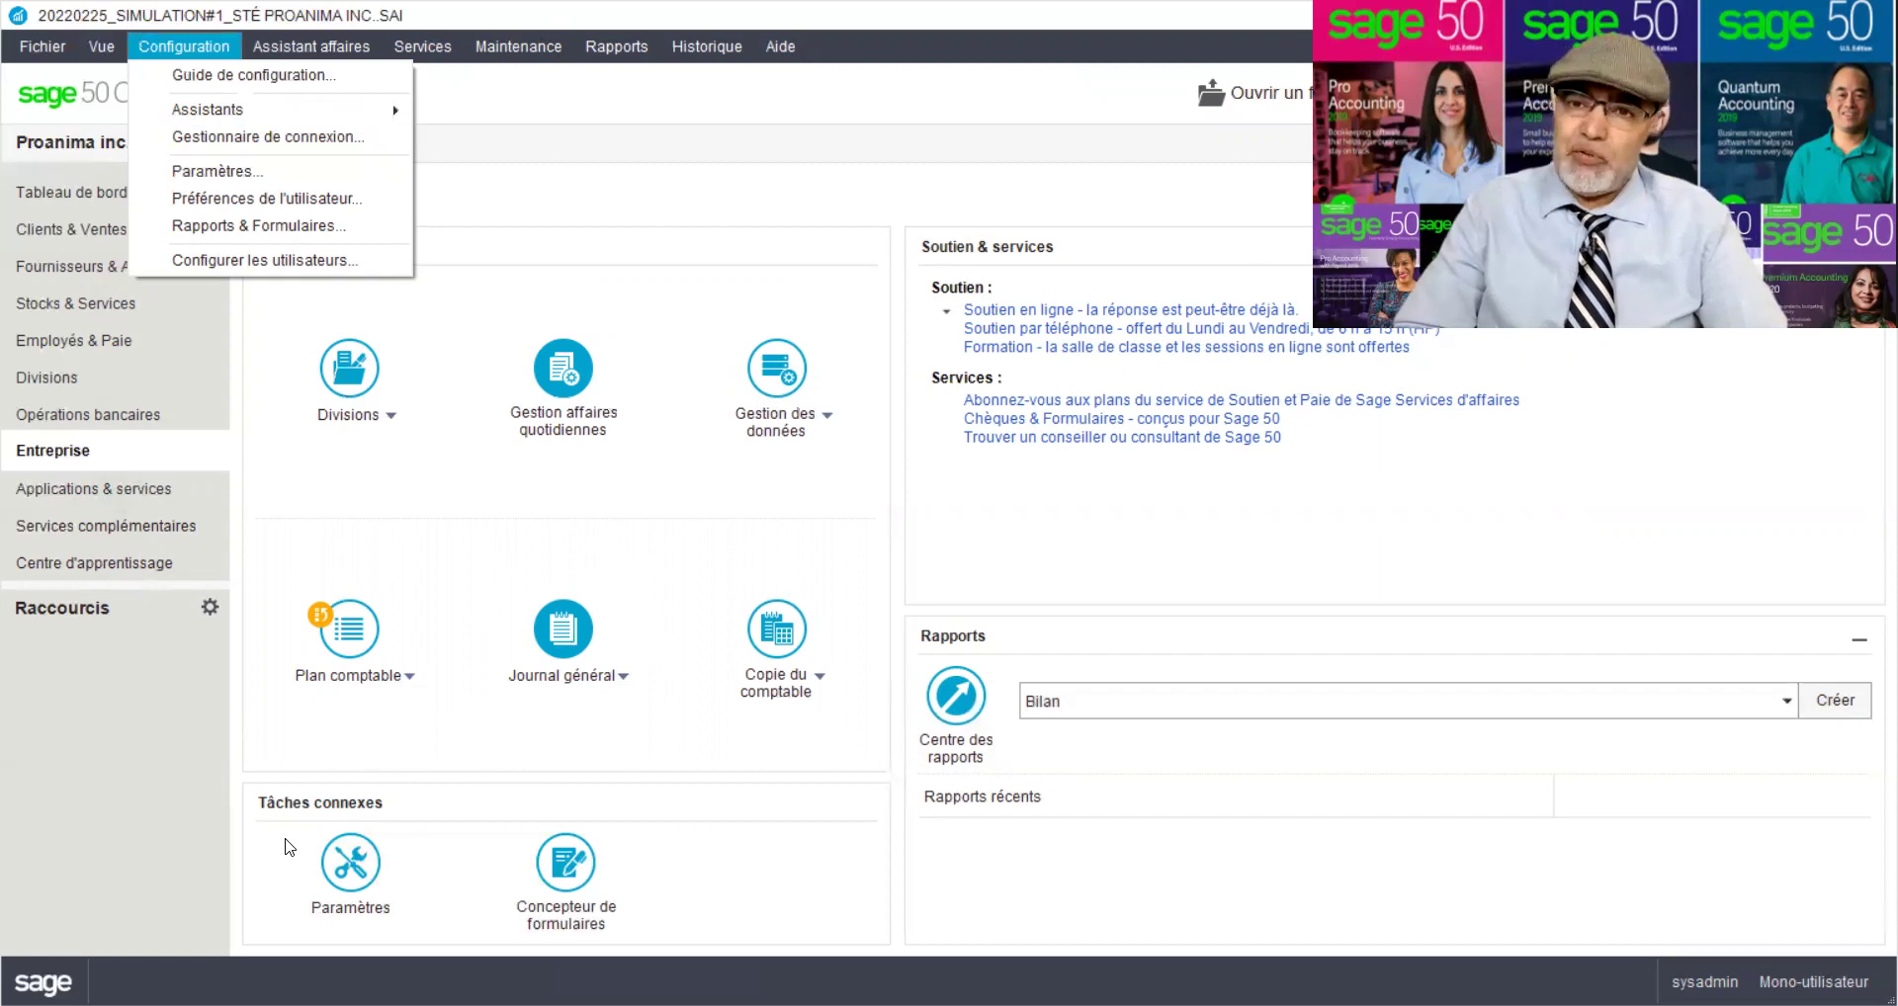
left_click(337, 875)
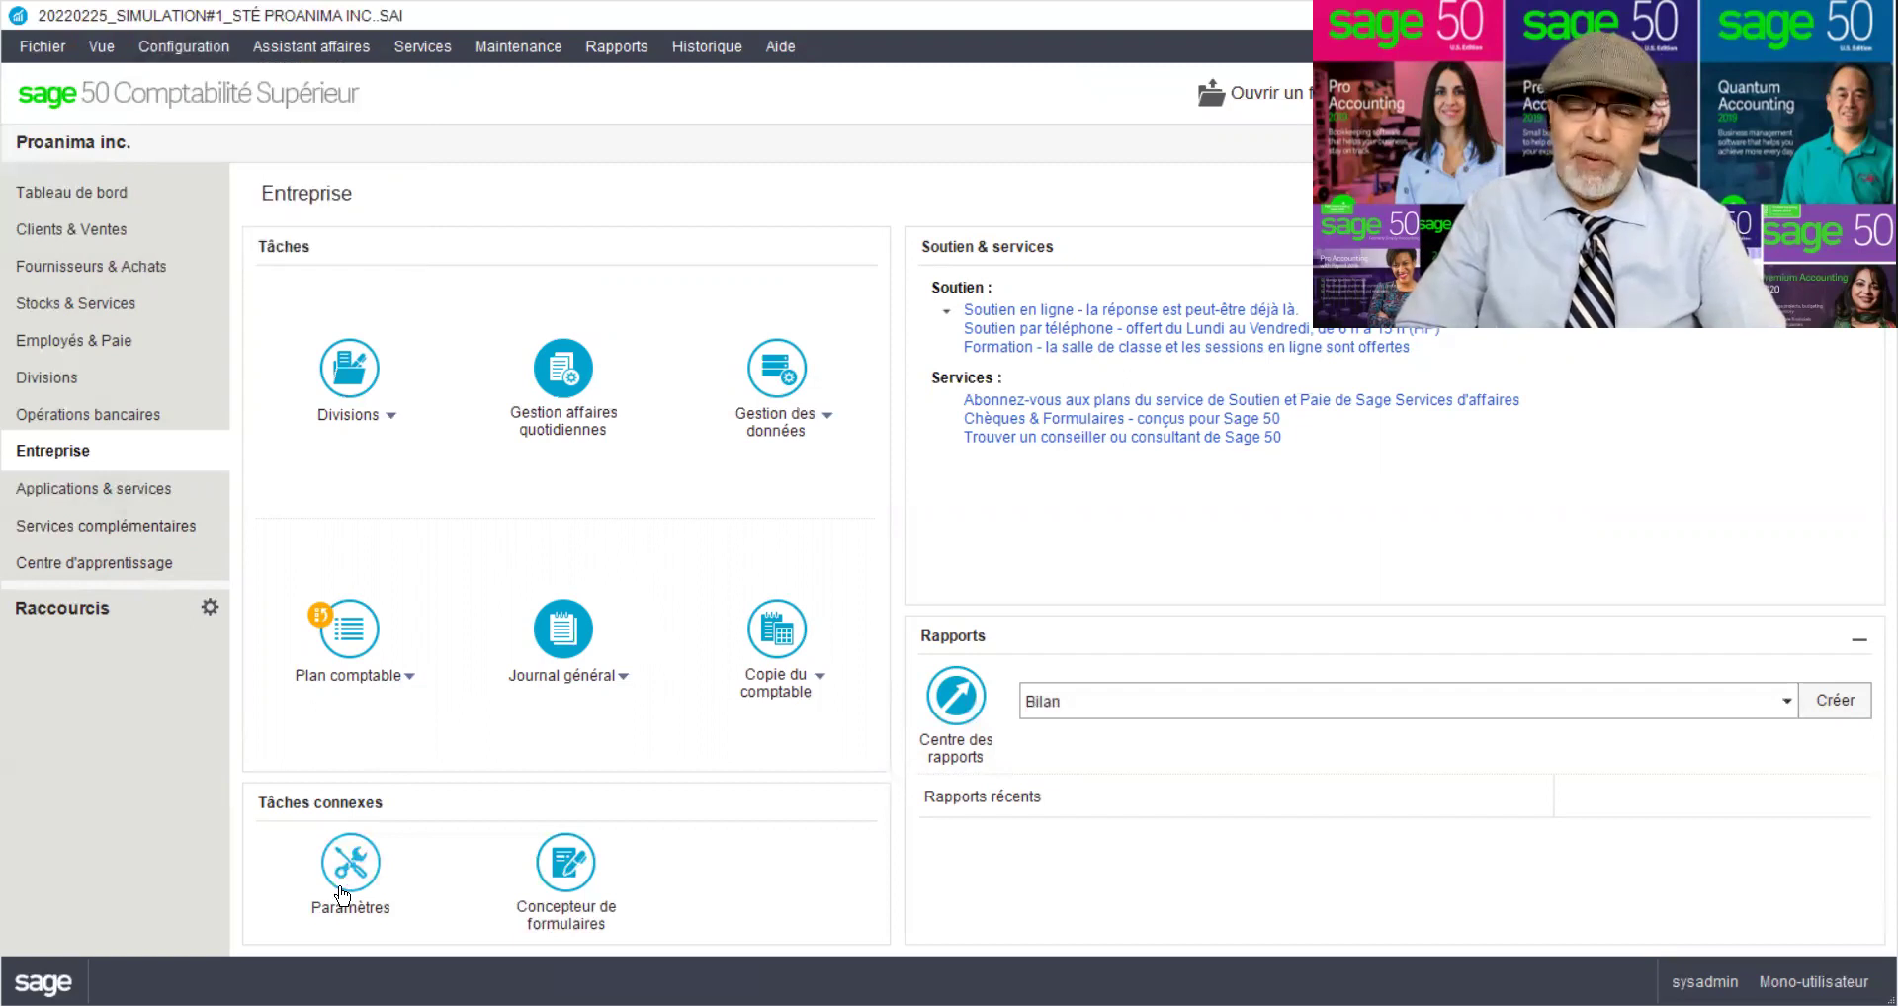
left_click(346, 887)
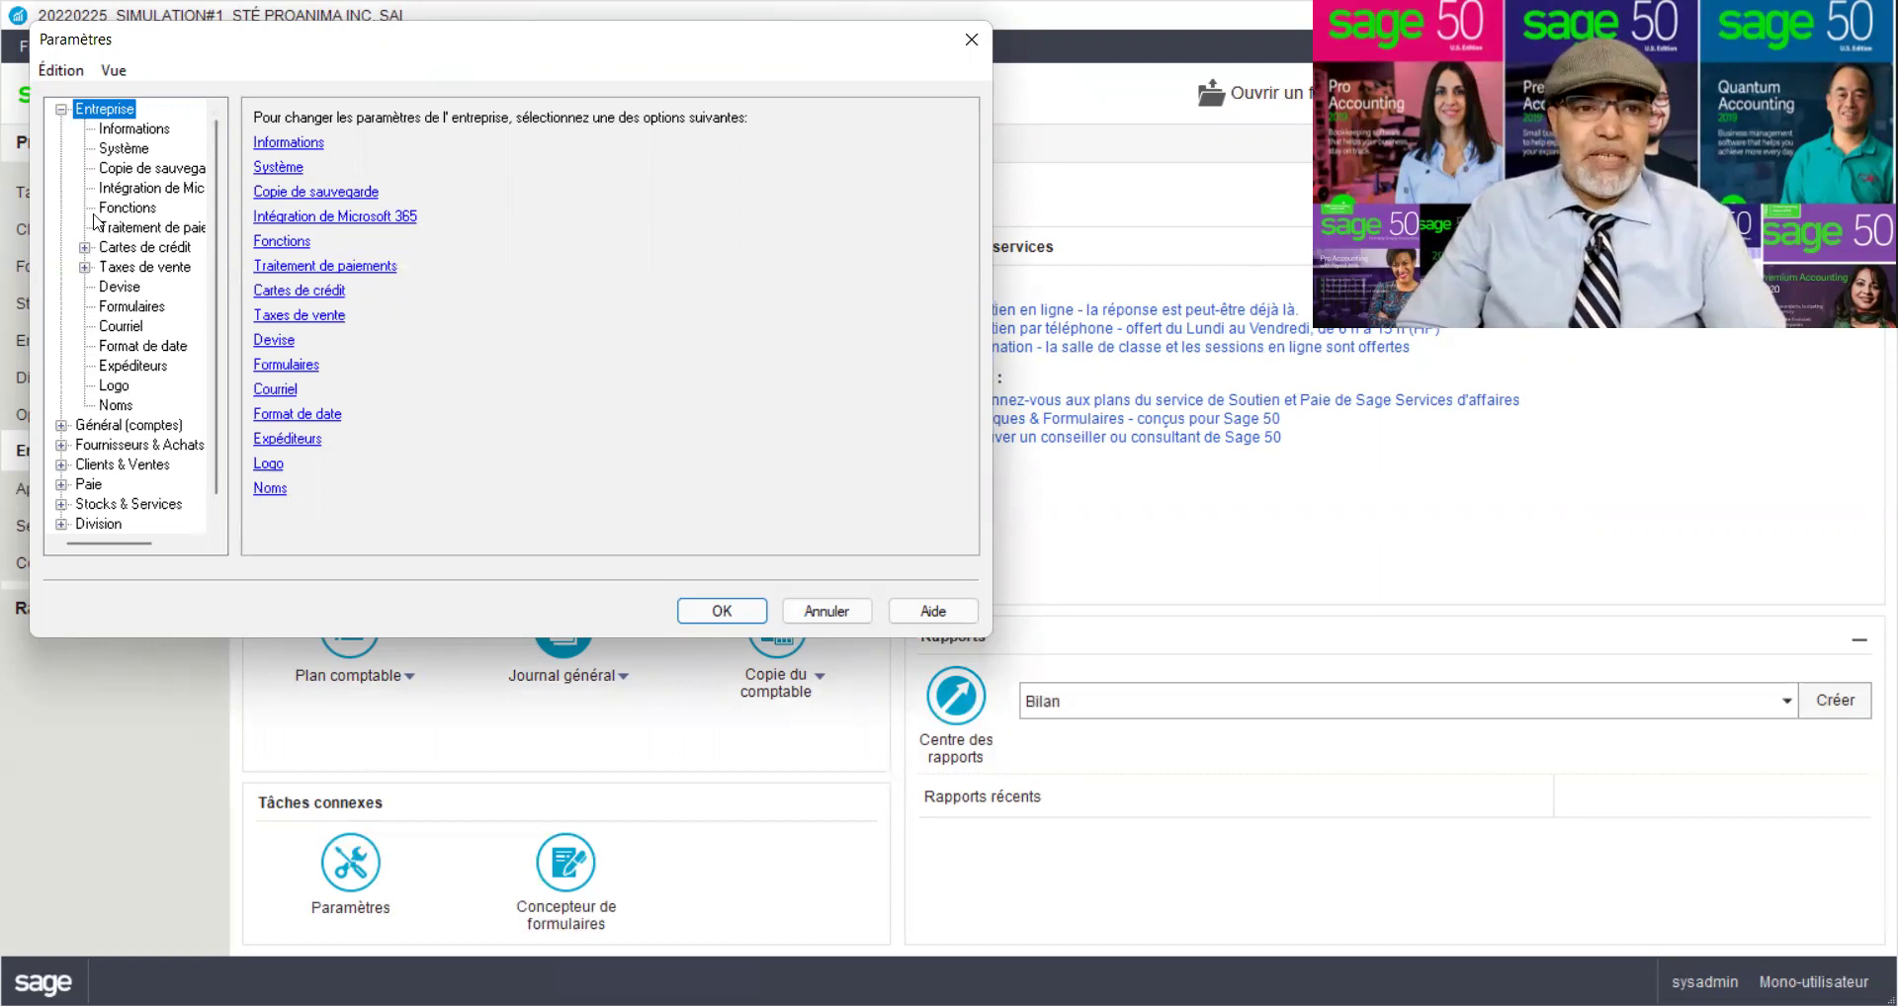
left_click(61, 465)
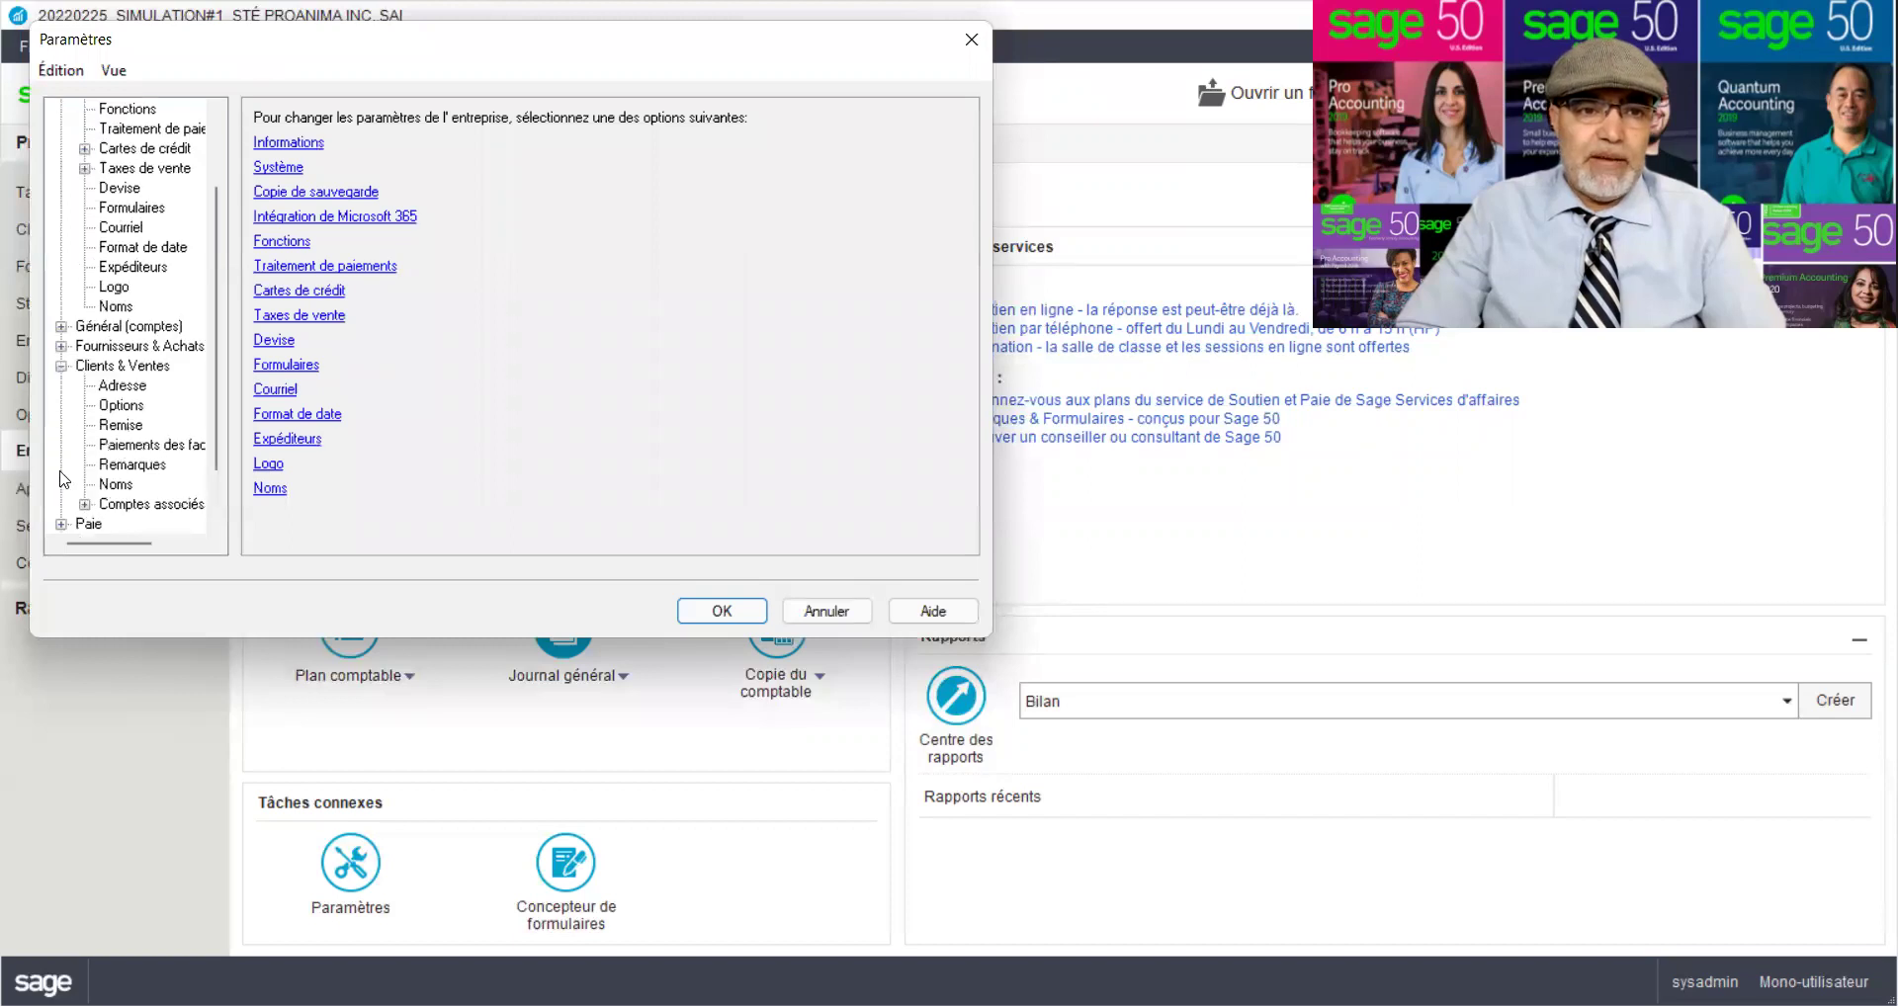
left_click(118, 426)
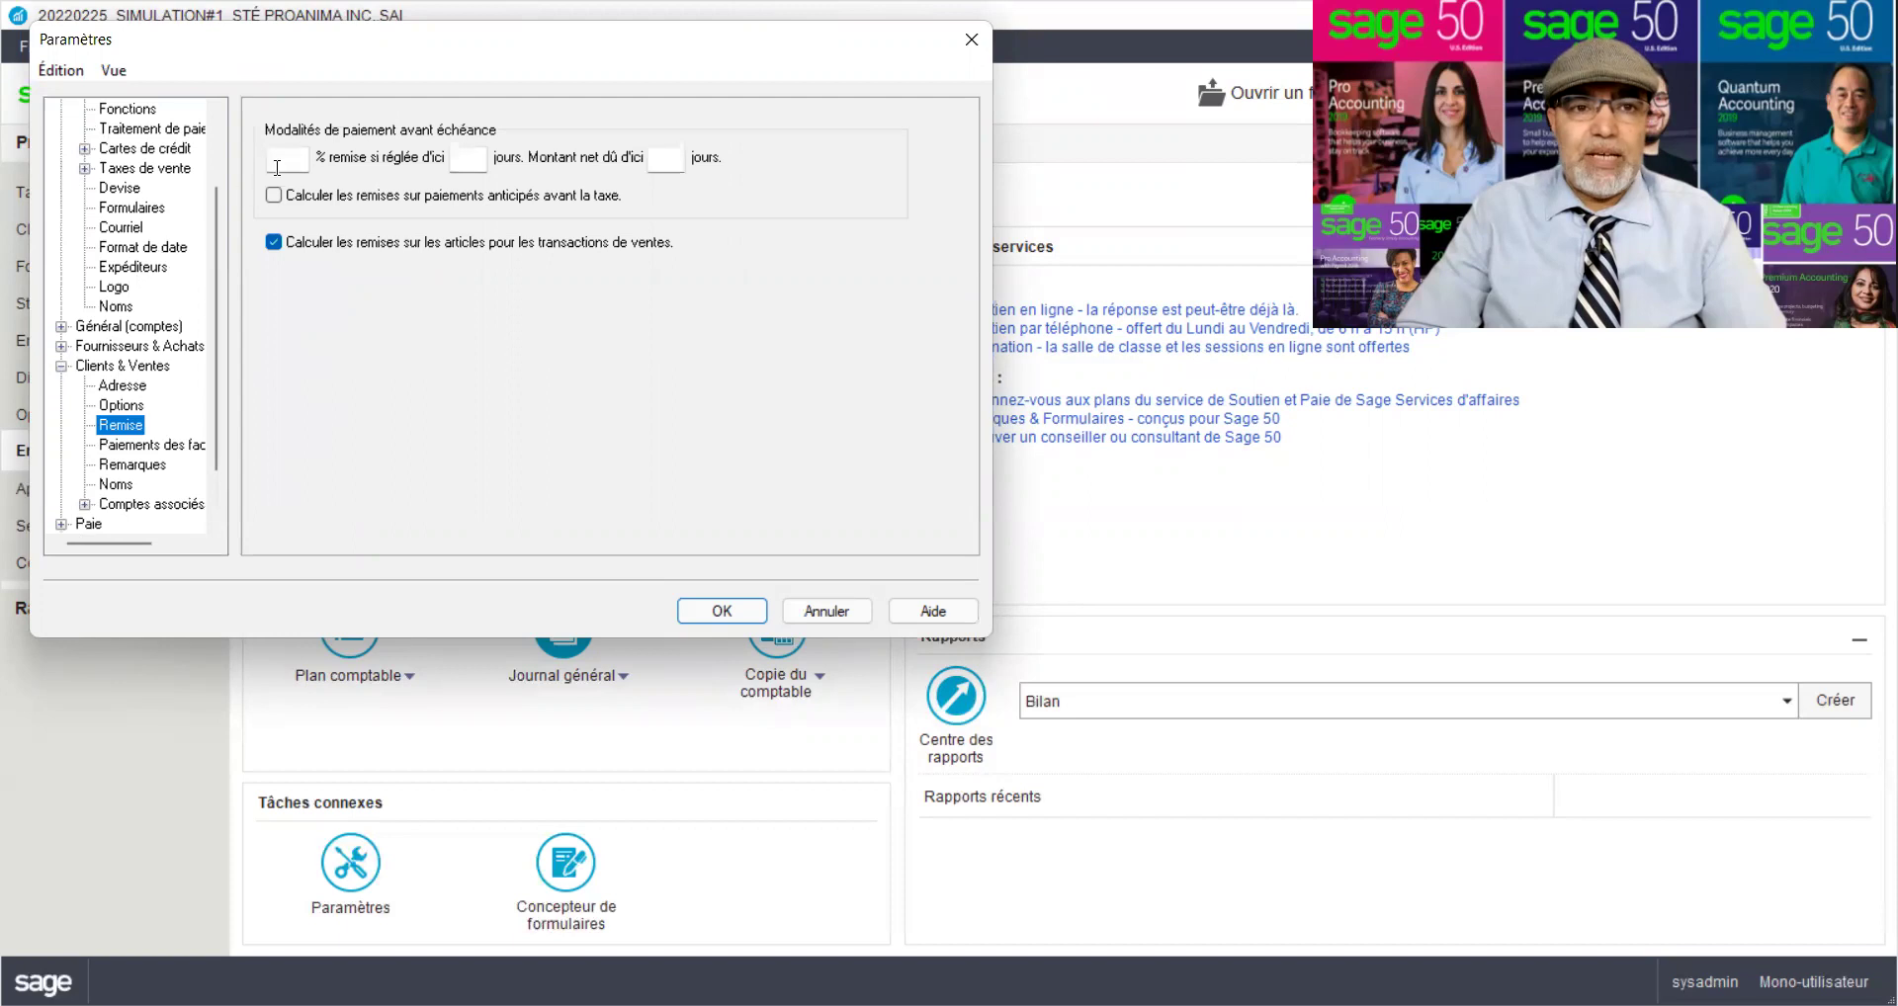
left_click(274, 197)
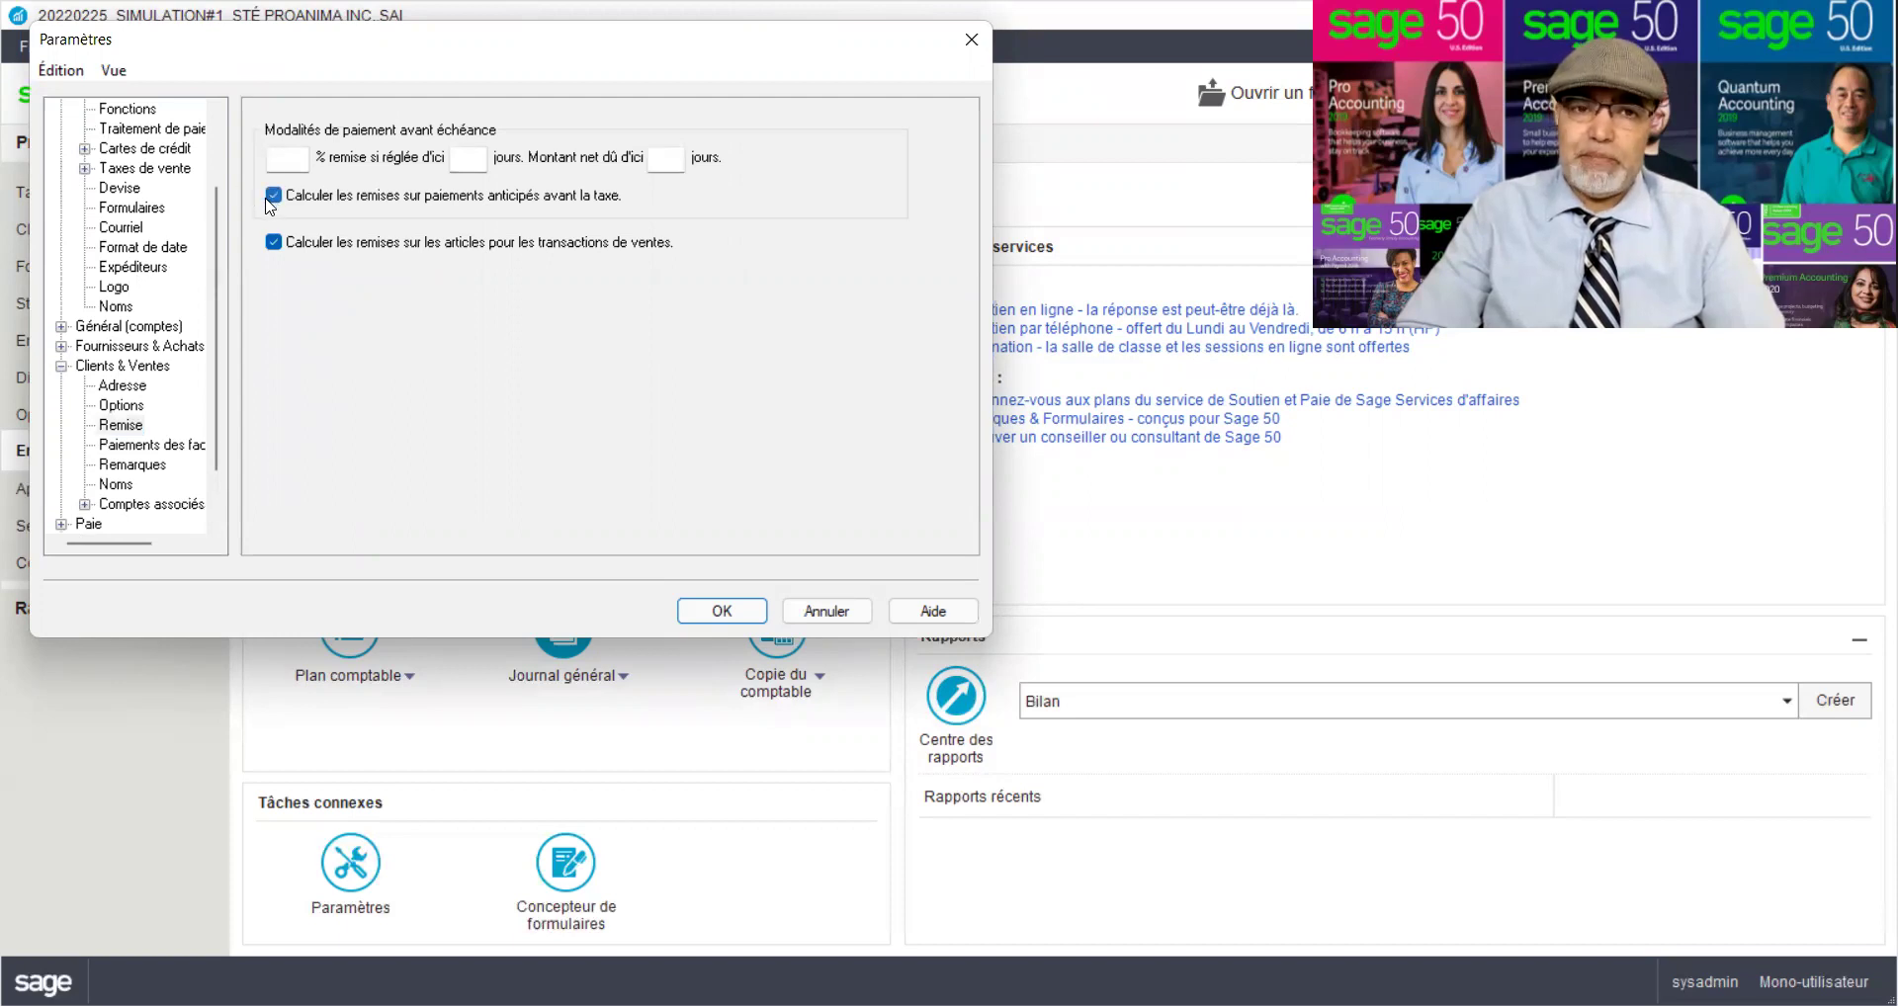
left_click(722, 613)
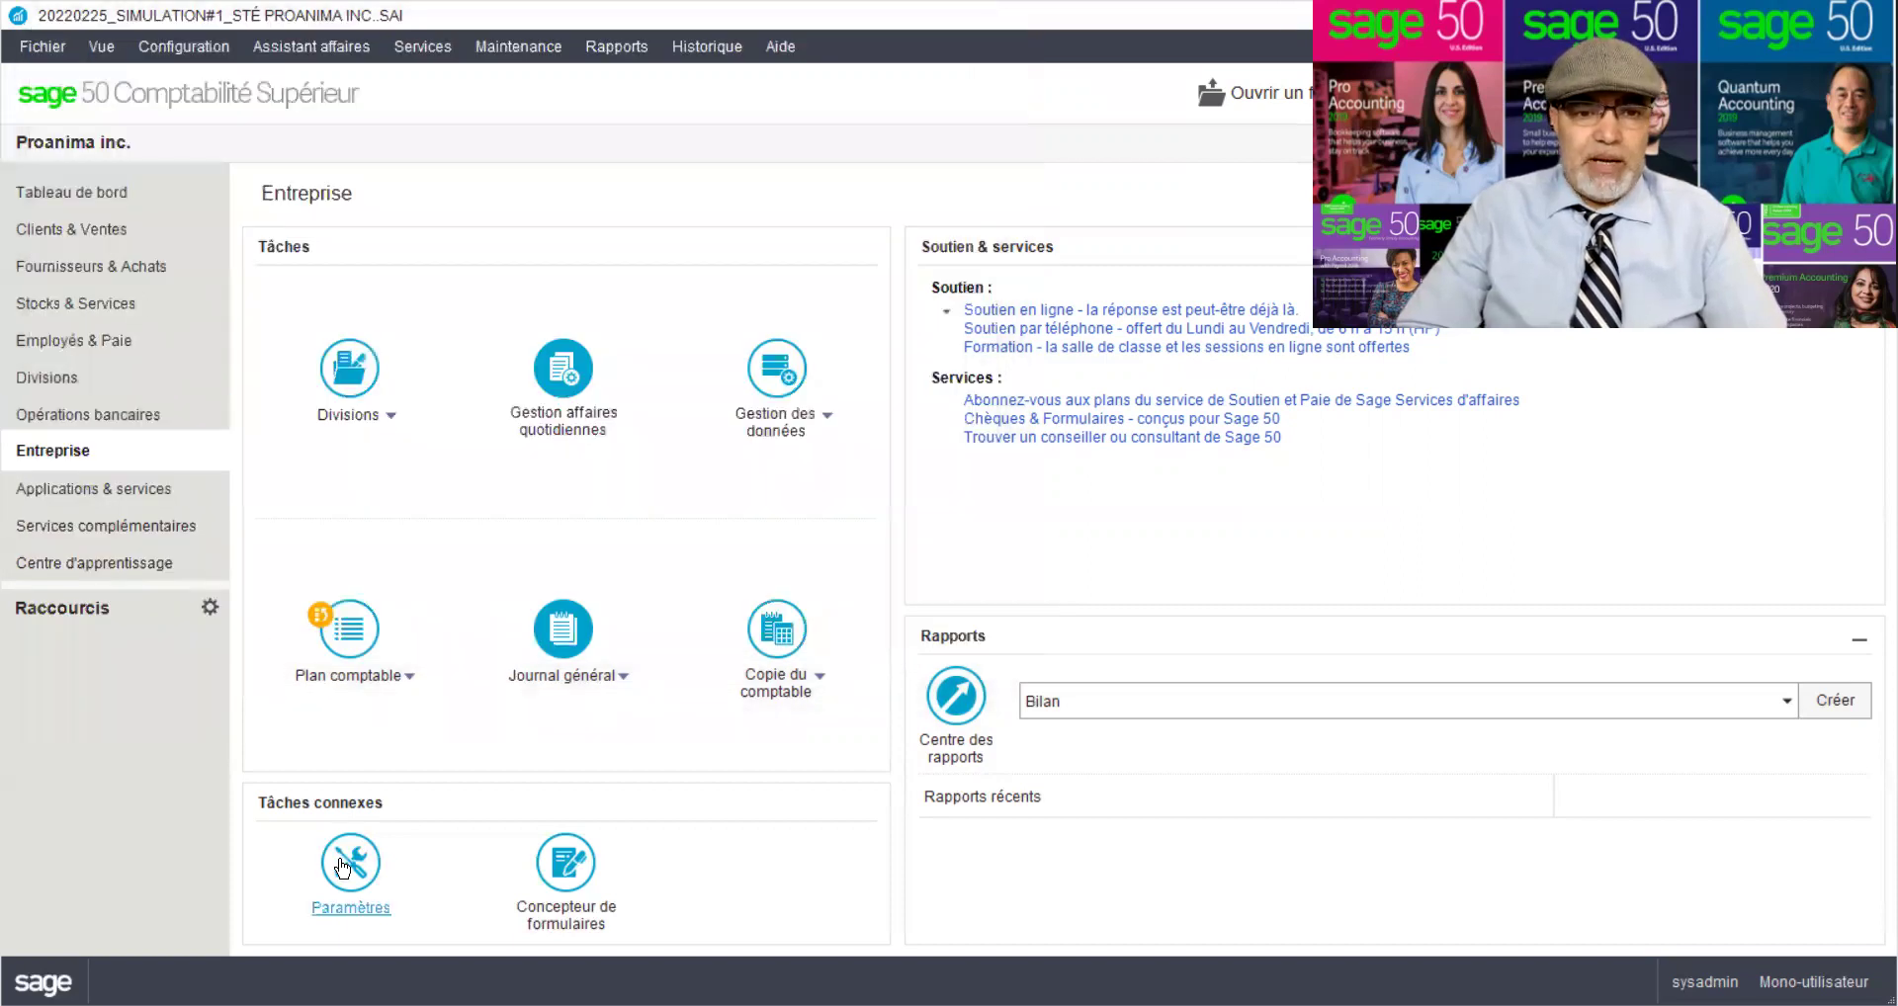
In the company's currency (Devise) settings, set the symbol of the functional currency, Dollar canadien, to $
left_click(343, 868)
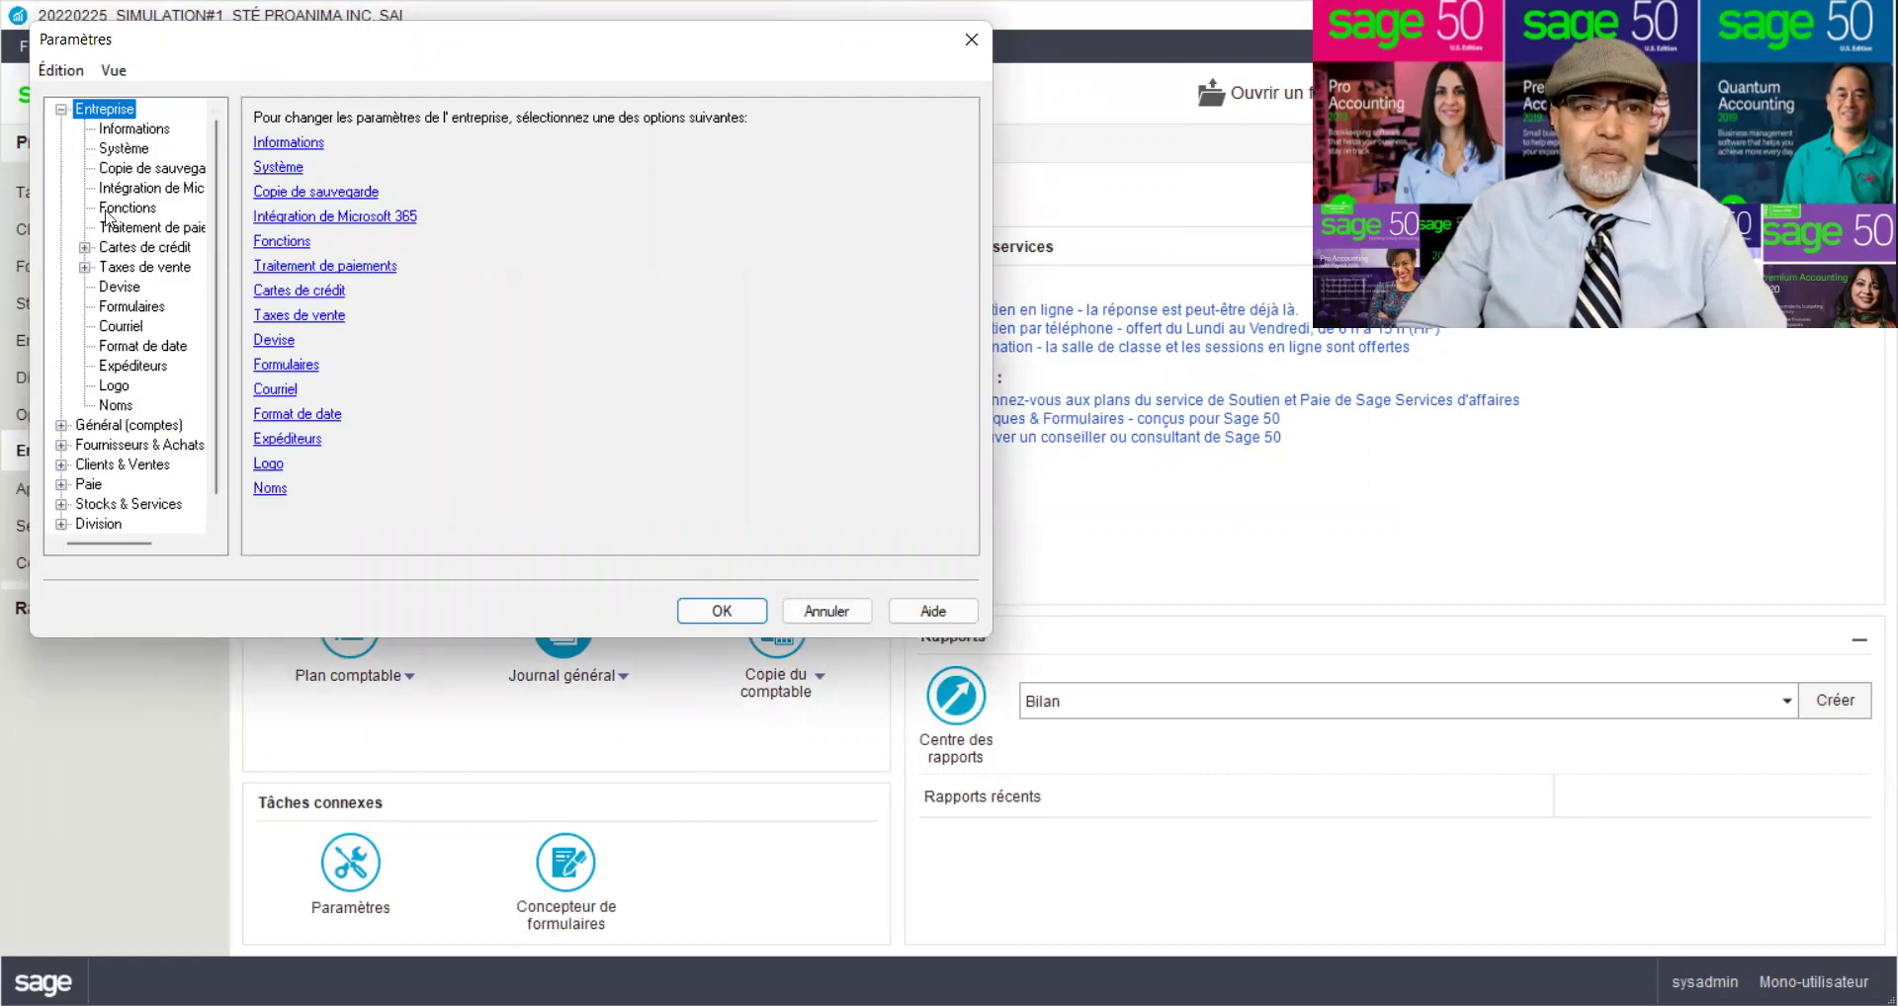
left_click(119, 288)
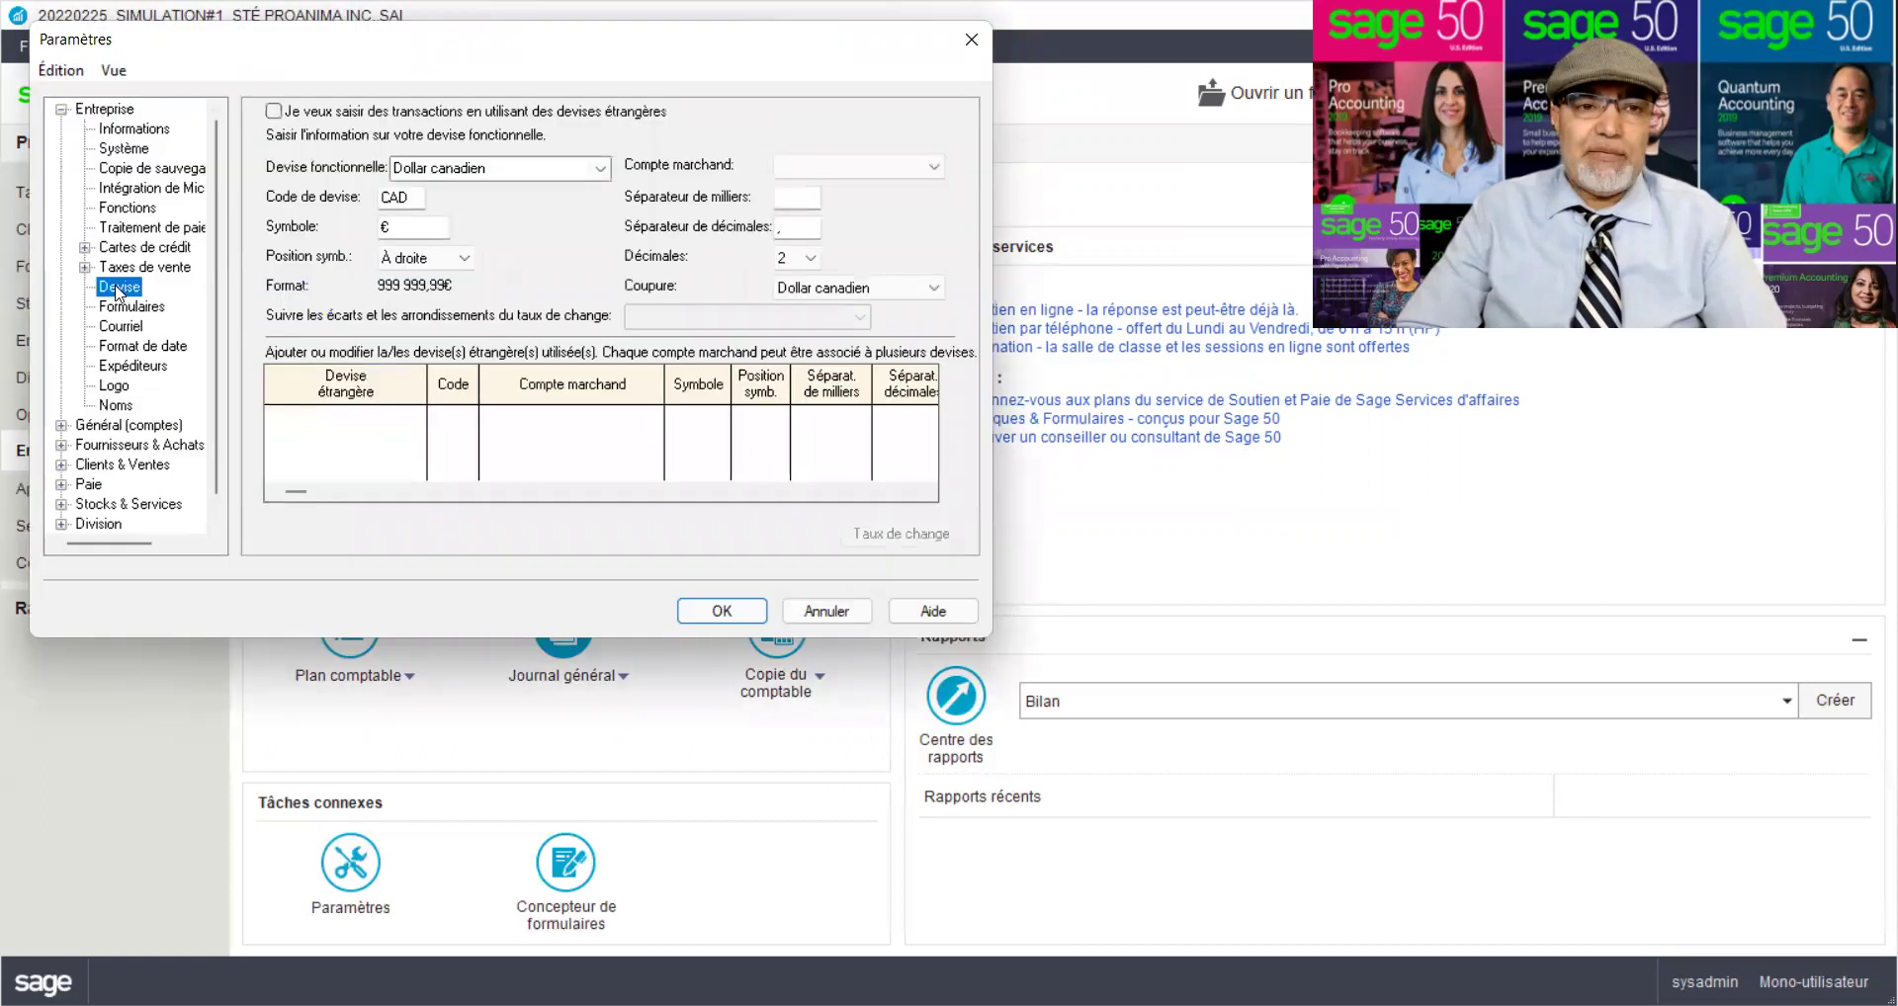
left_click_drag(423, 225, 372, 233)
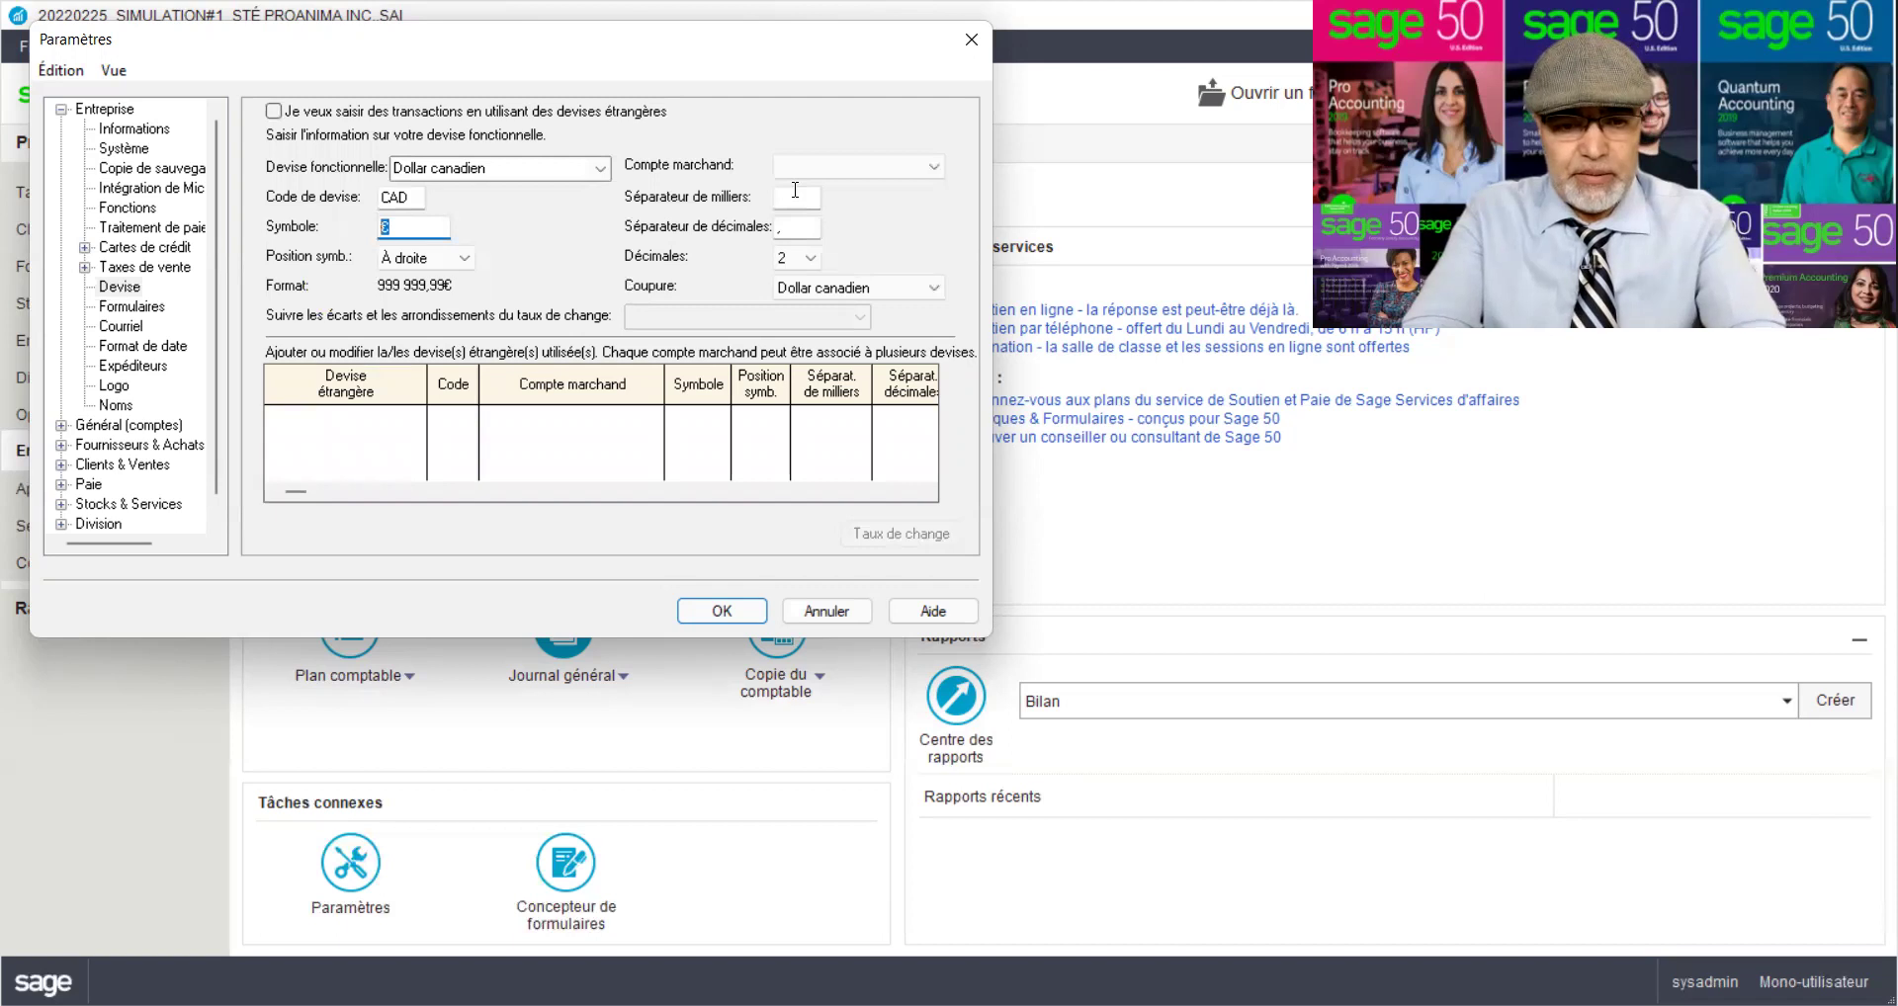
type("$")
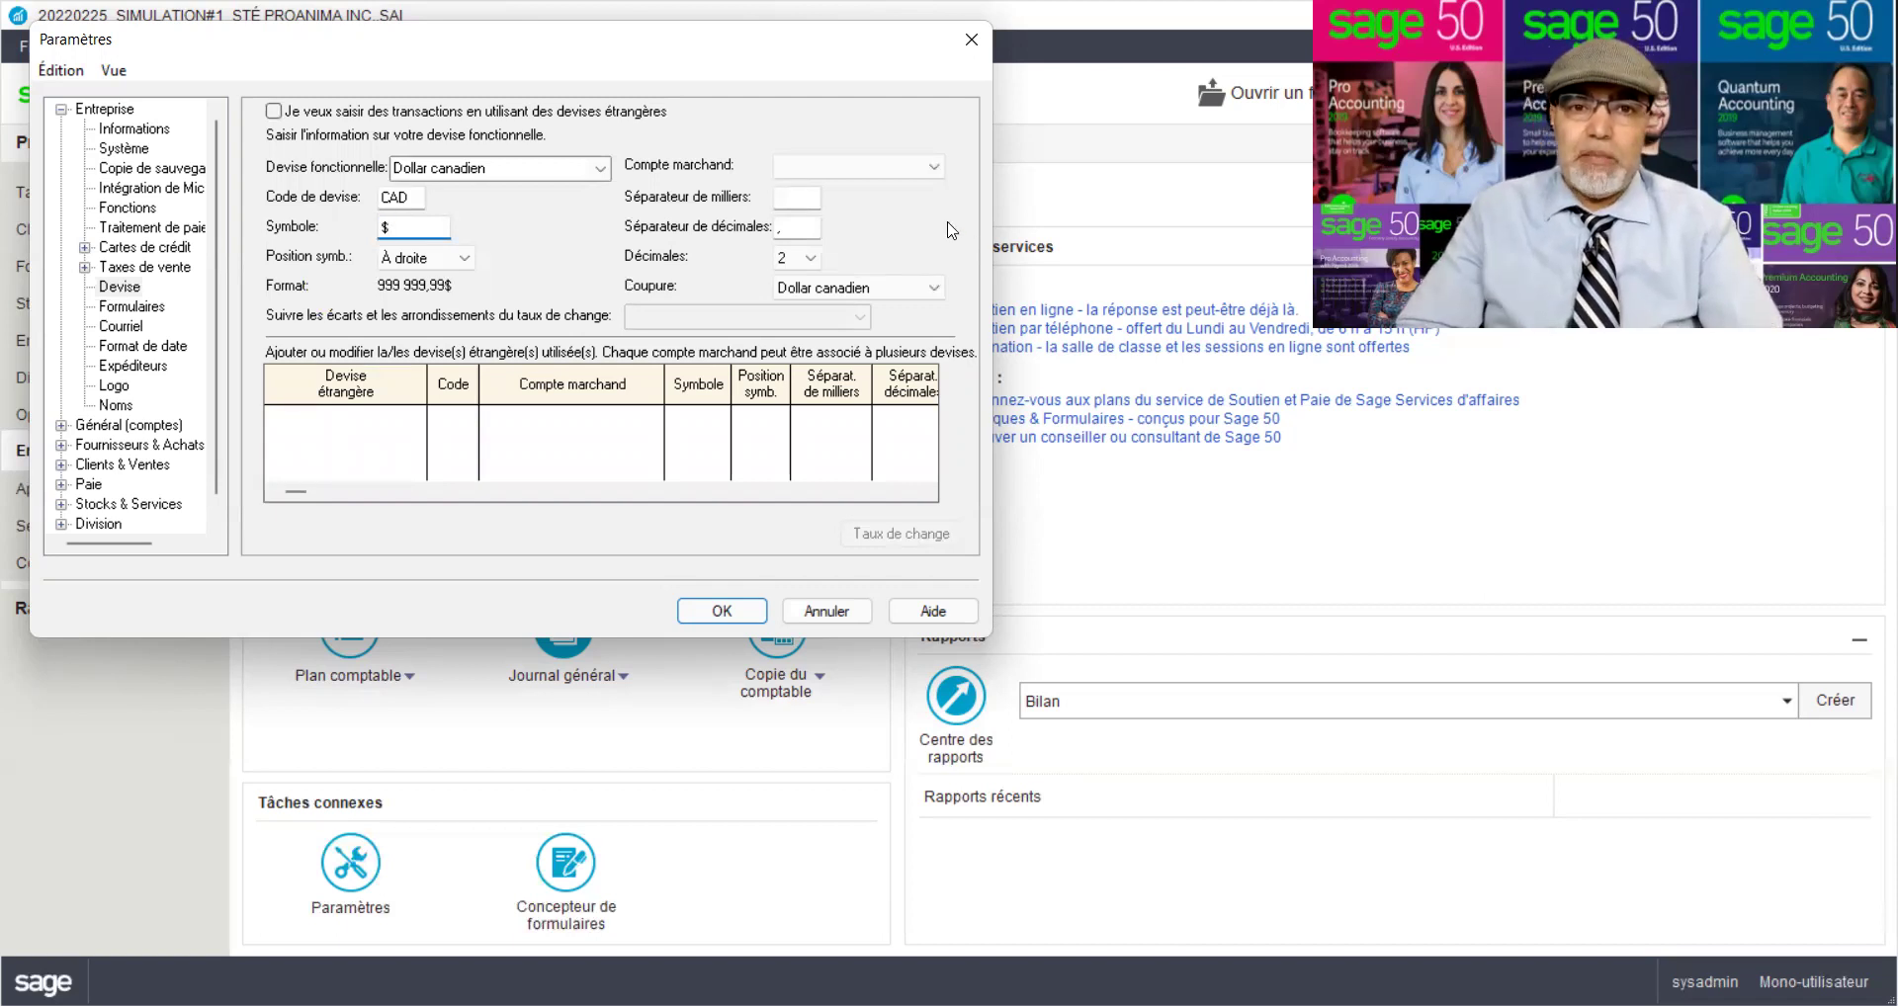
Set the Canadian dollar's decimal separator to a period (.) and save the company settings
left_click(801, 227)
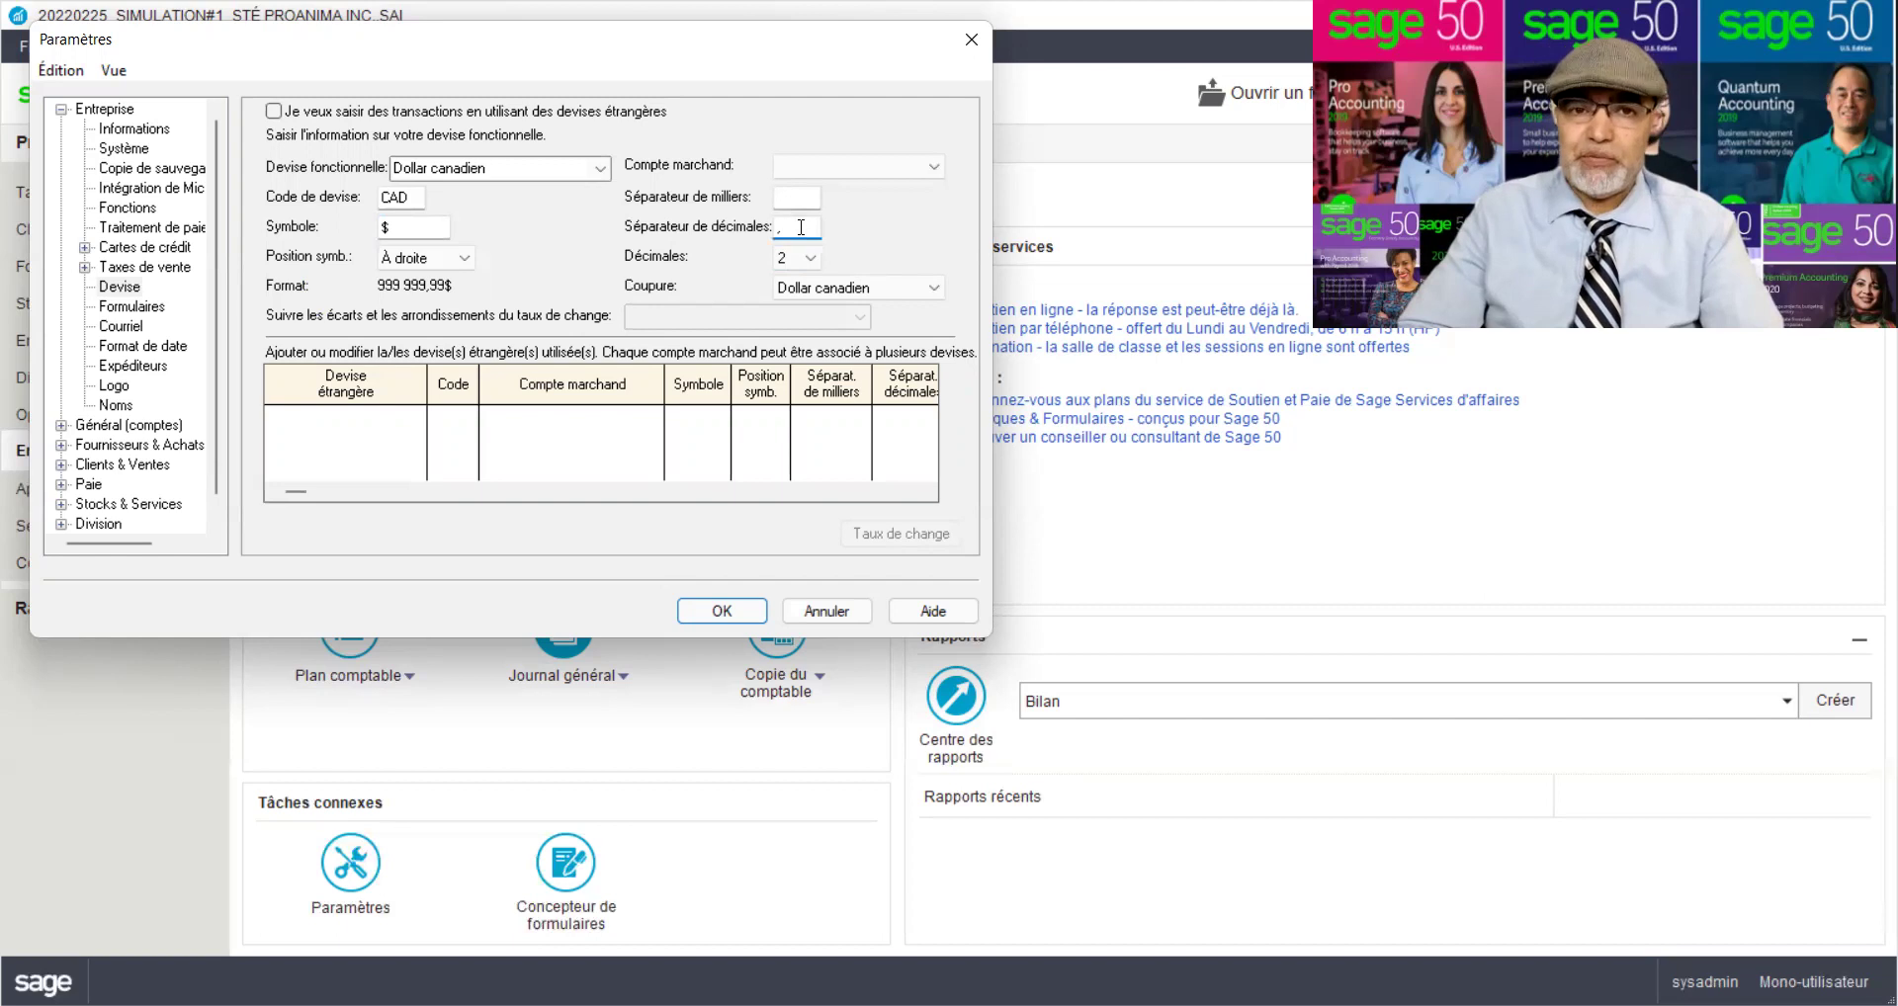
key("BackSpace")
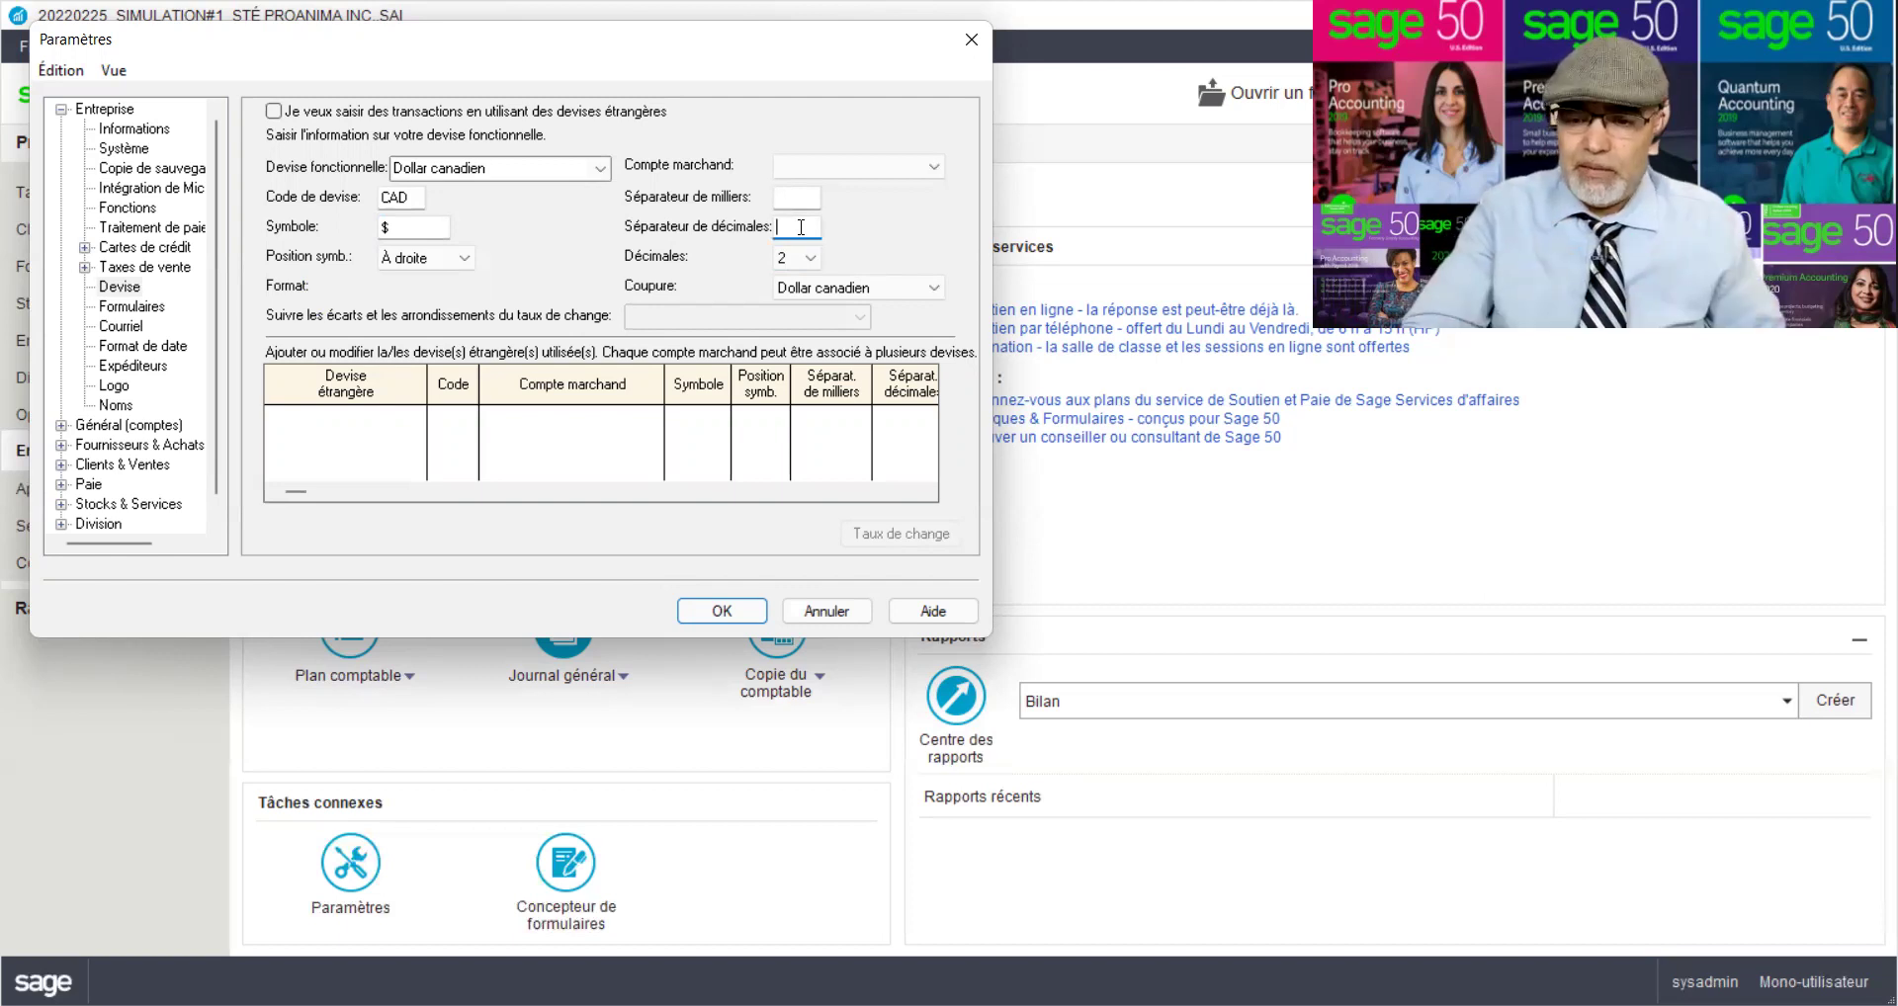
type(".")
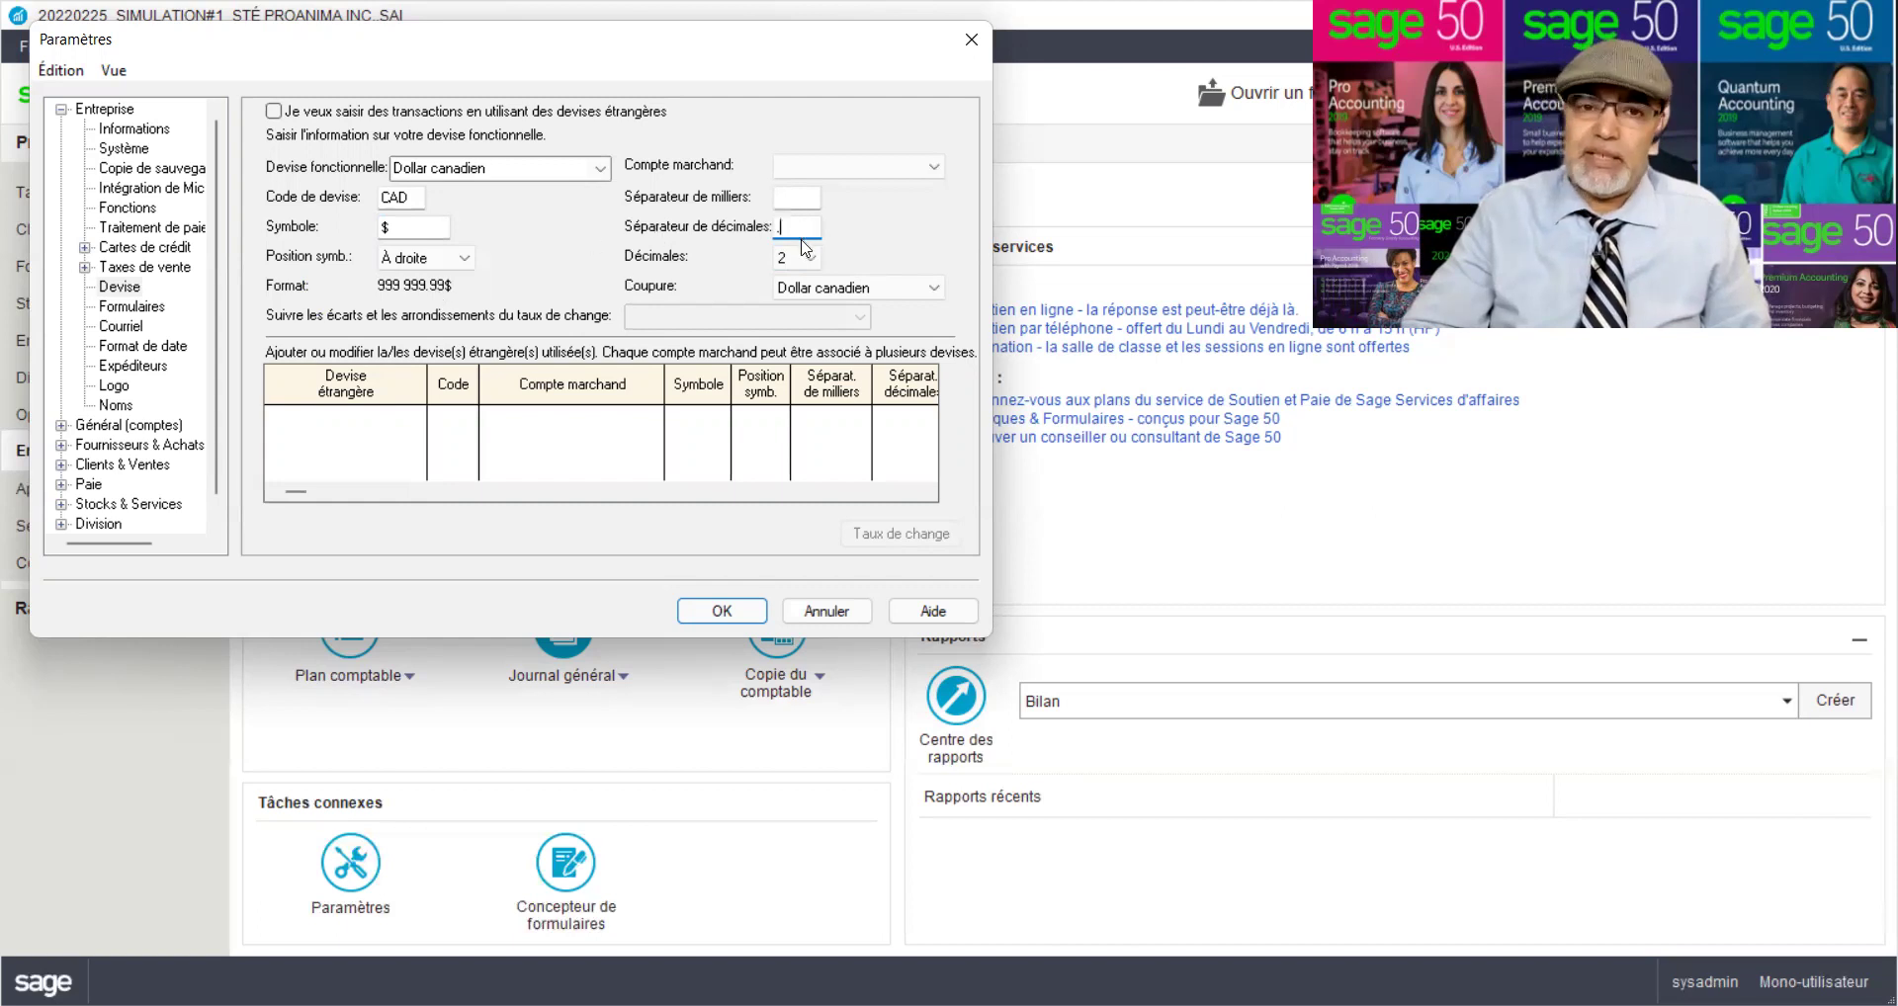
key("Tab")
left_click(716, 619)
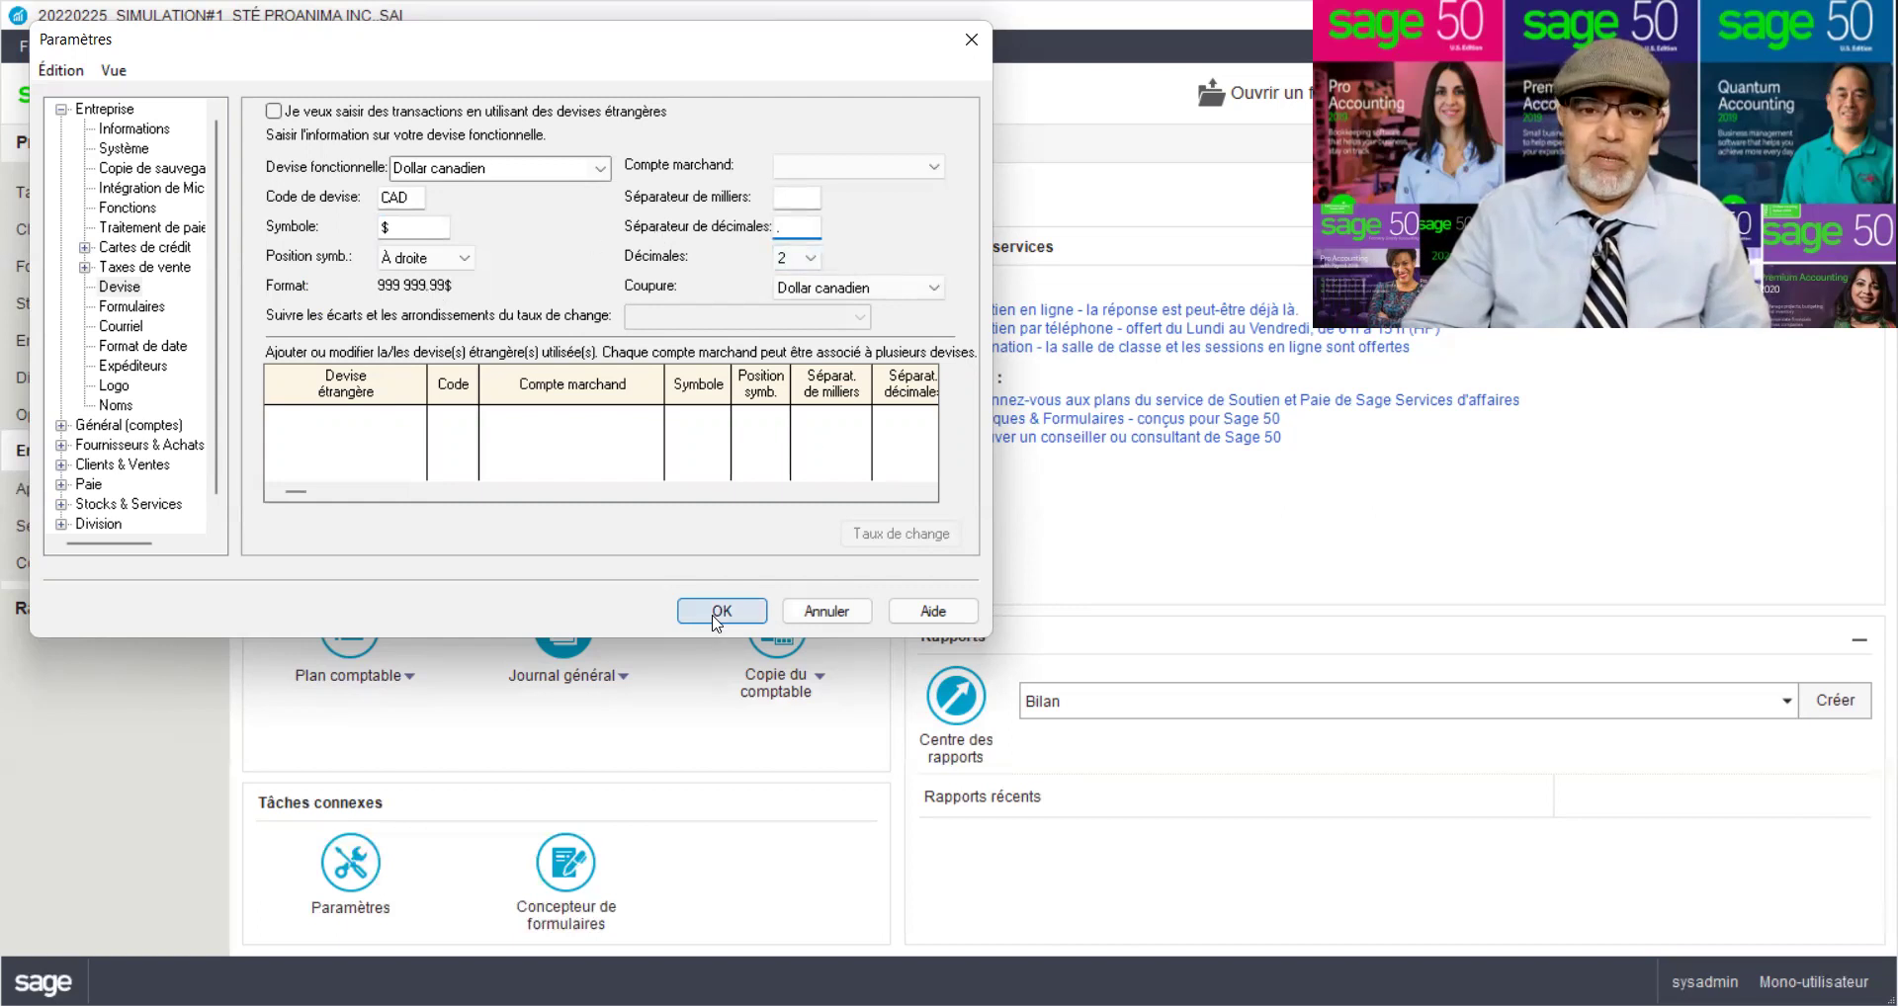
left_click(714, 619)
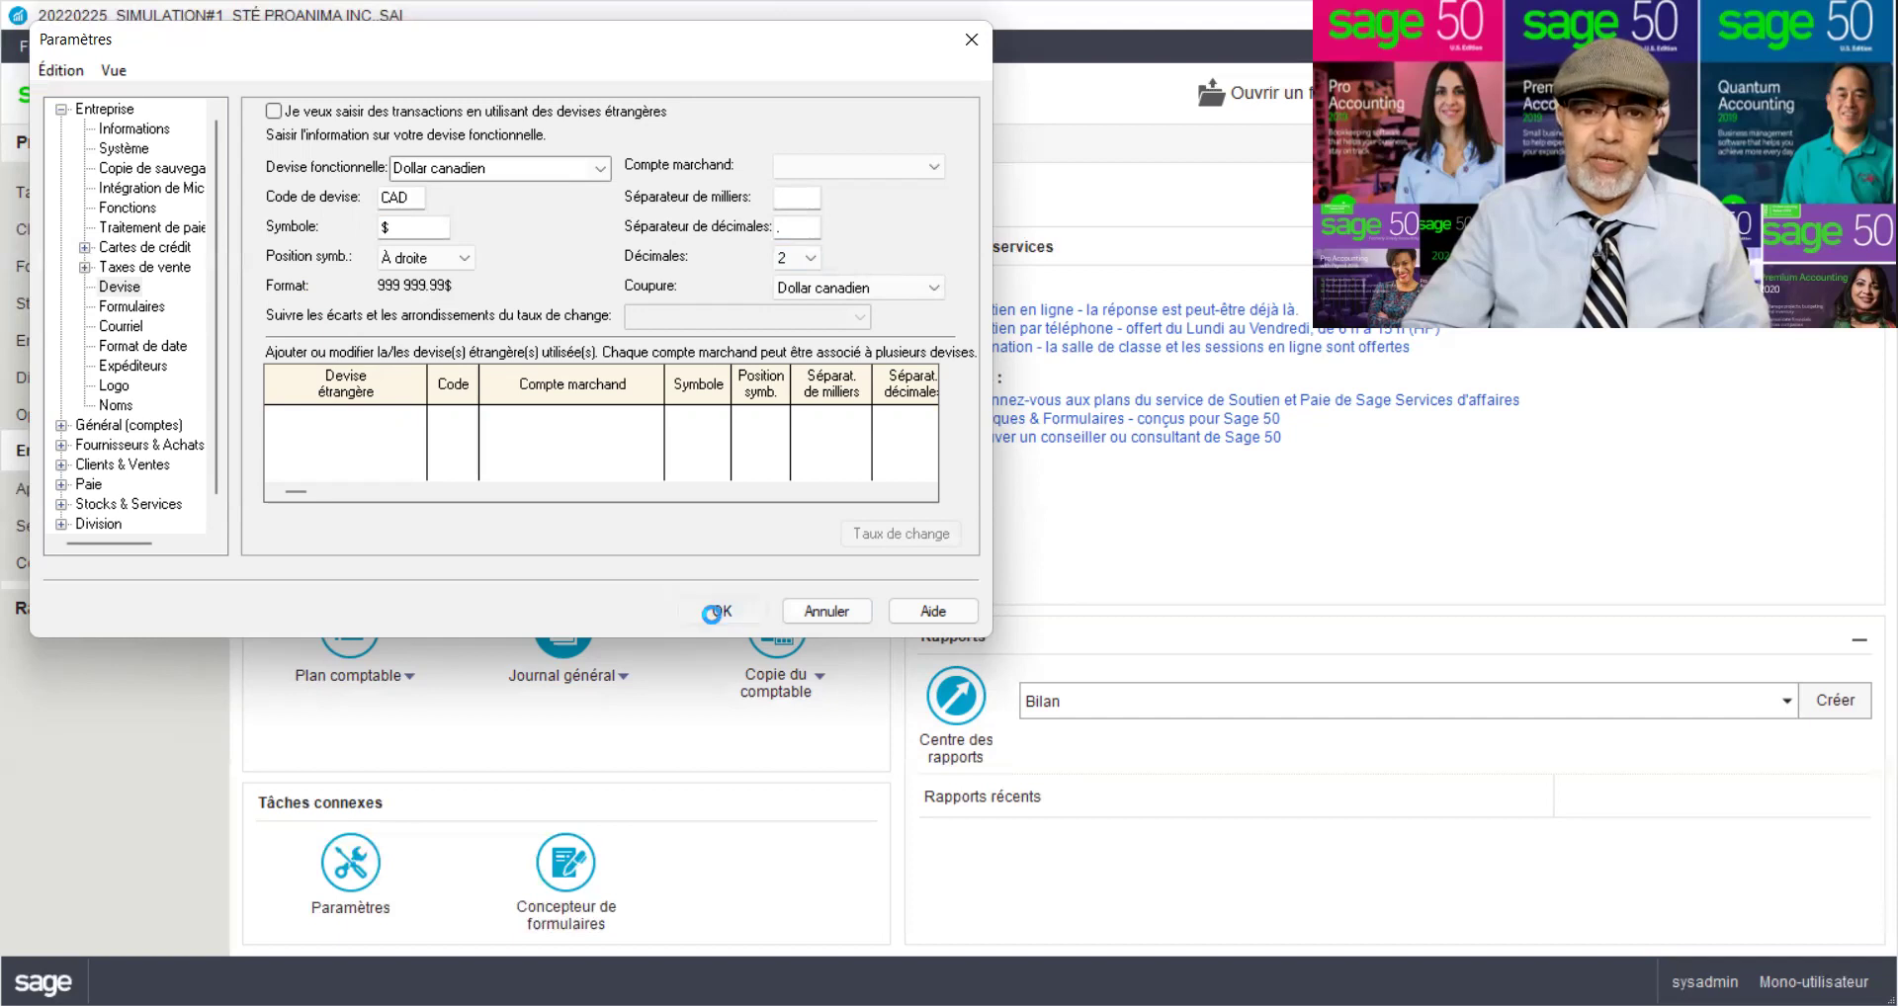